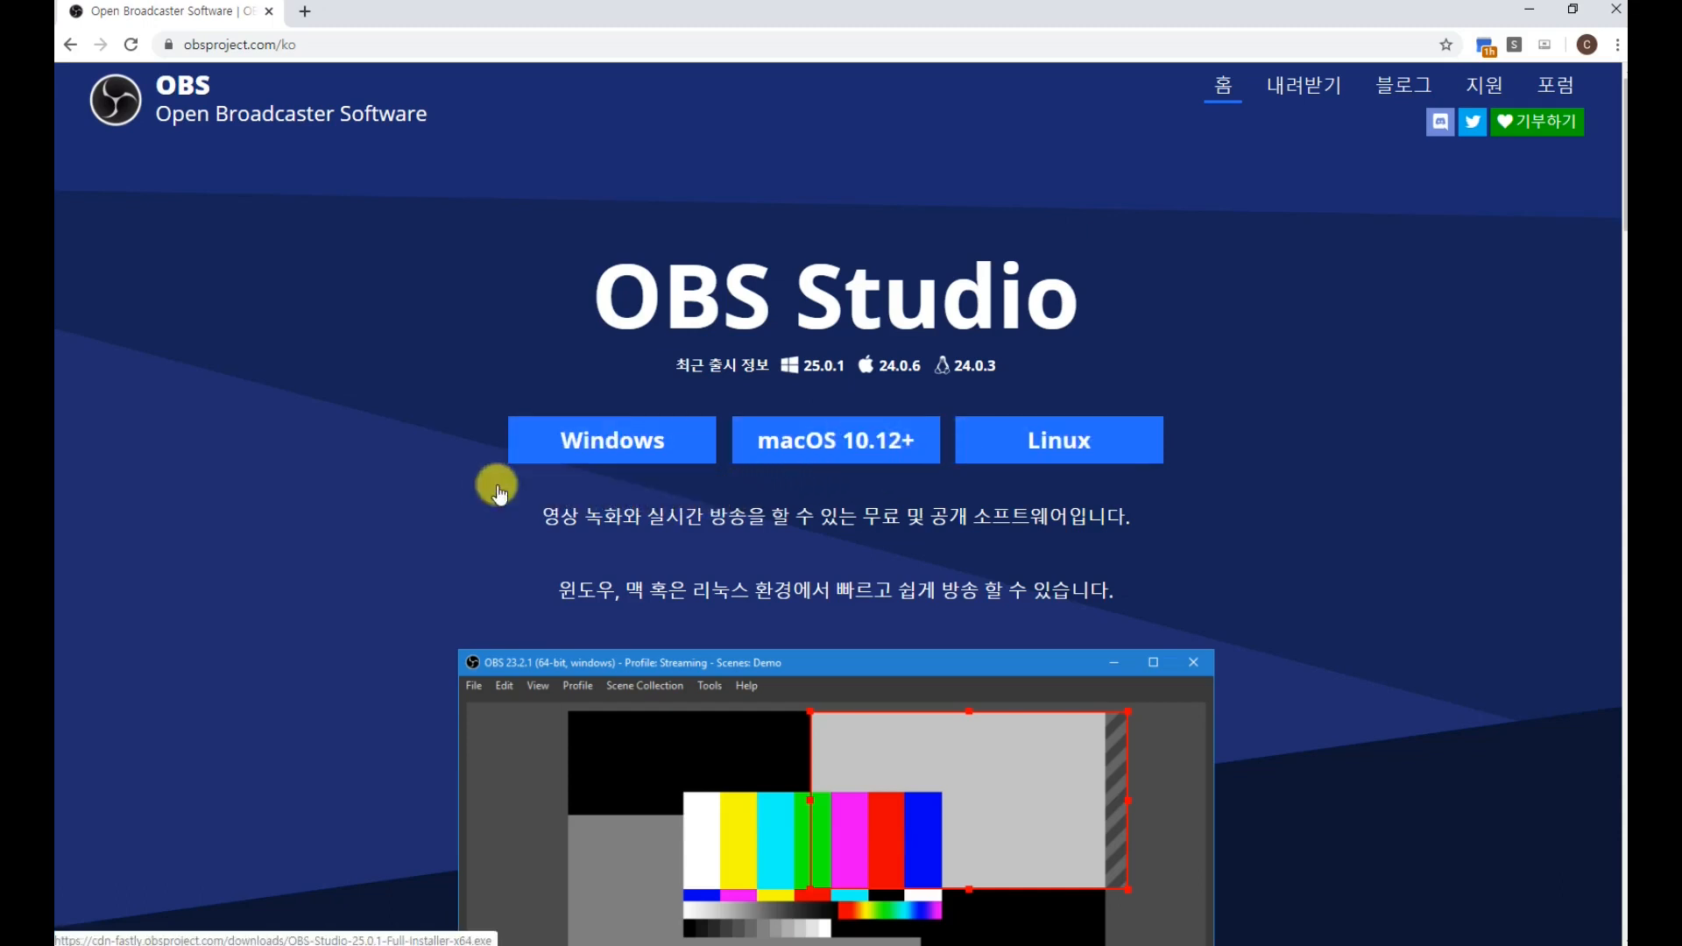
click(605, 459)
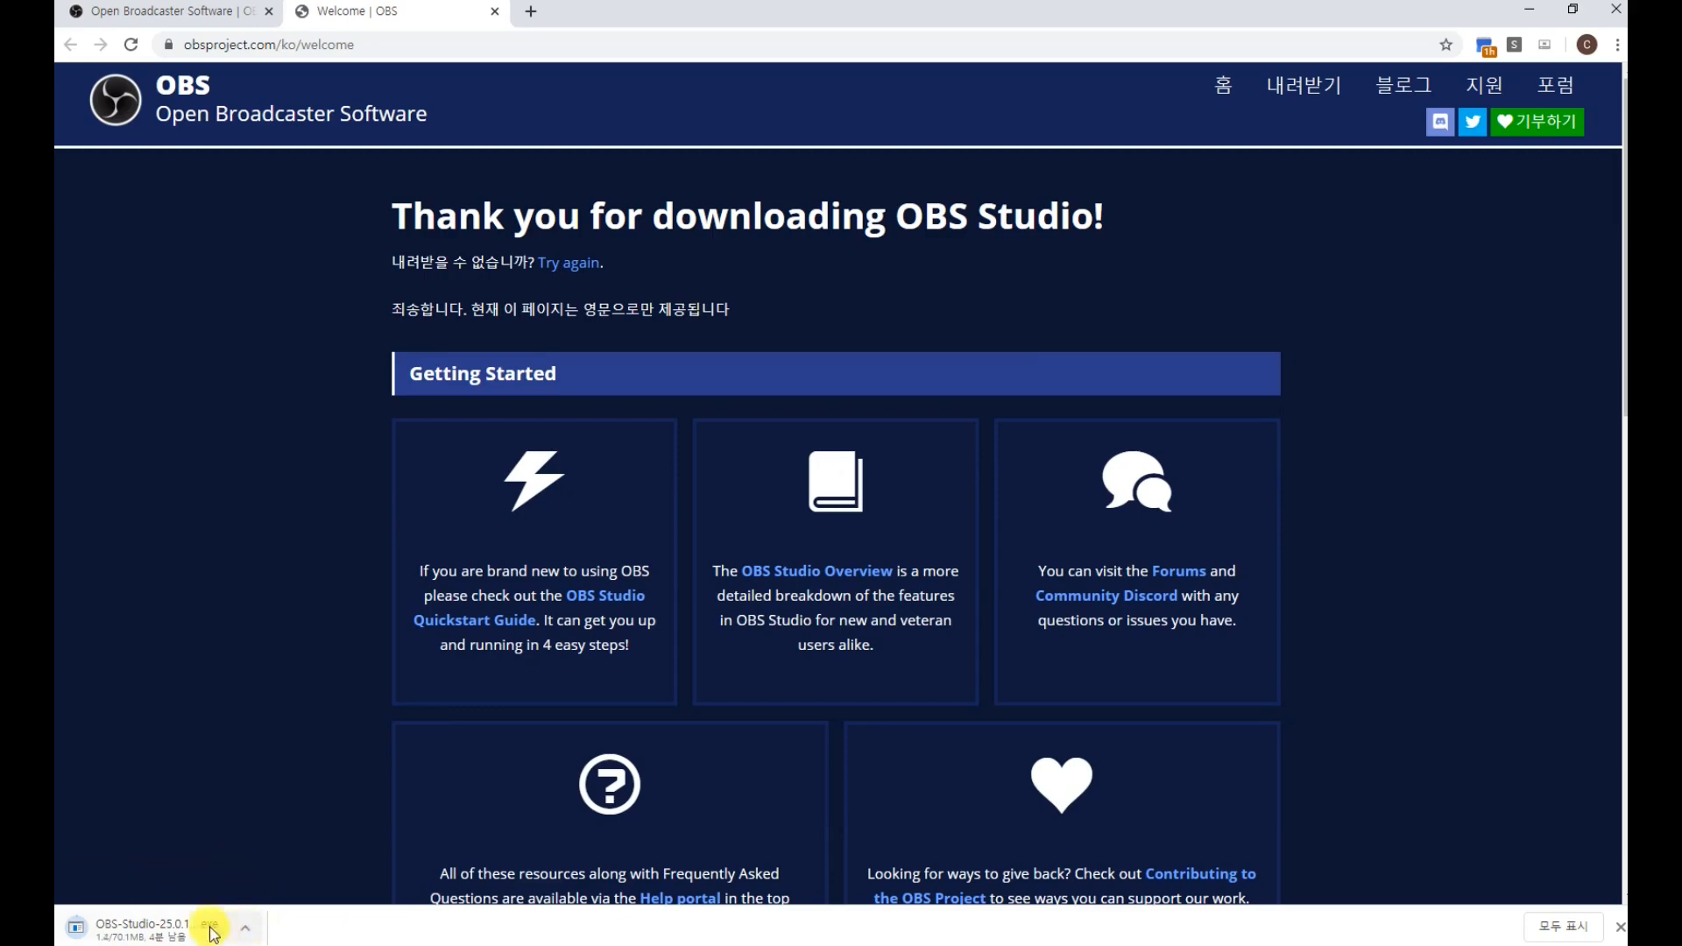
click(246, 926)
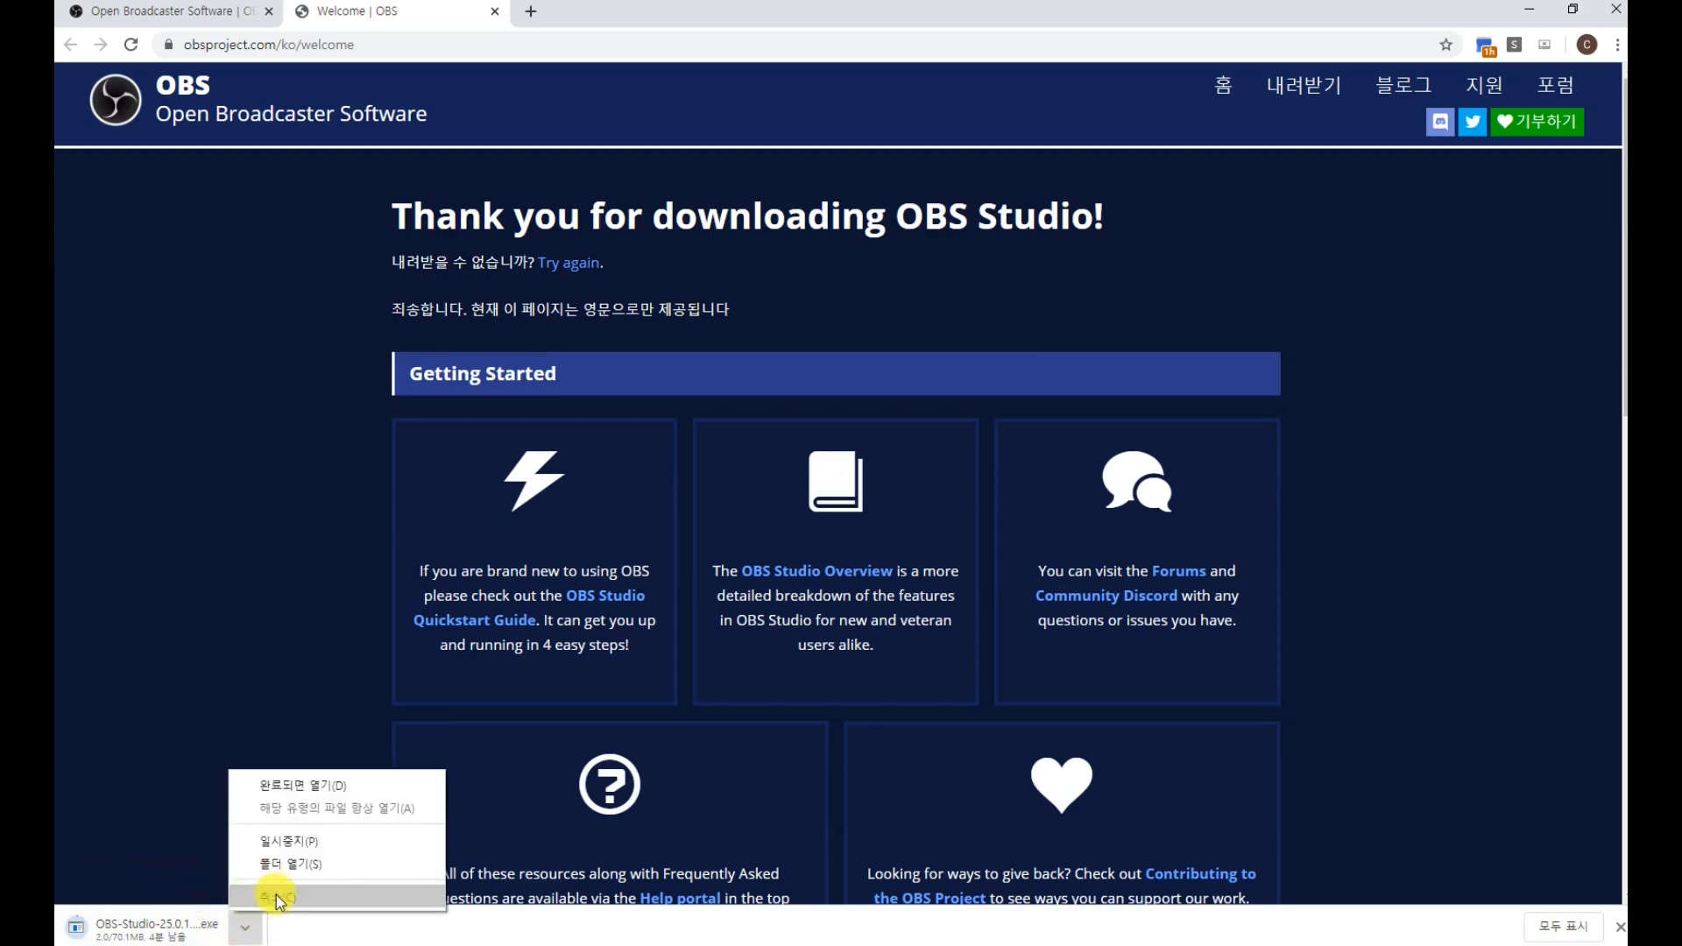
click(273, 895)
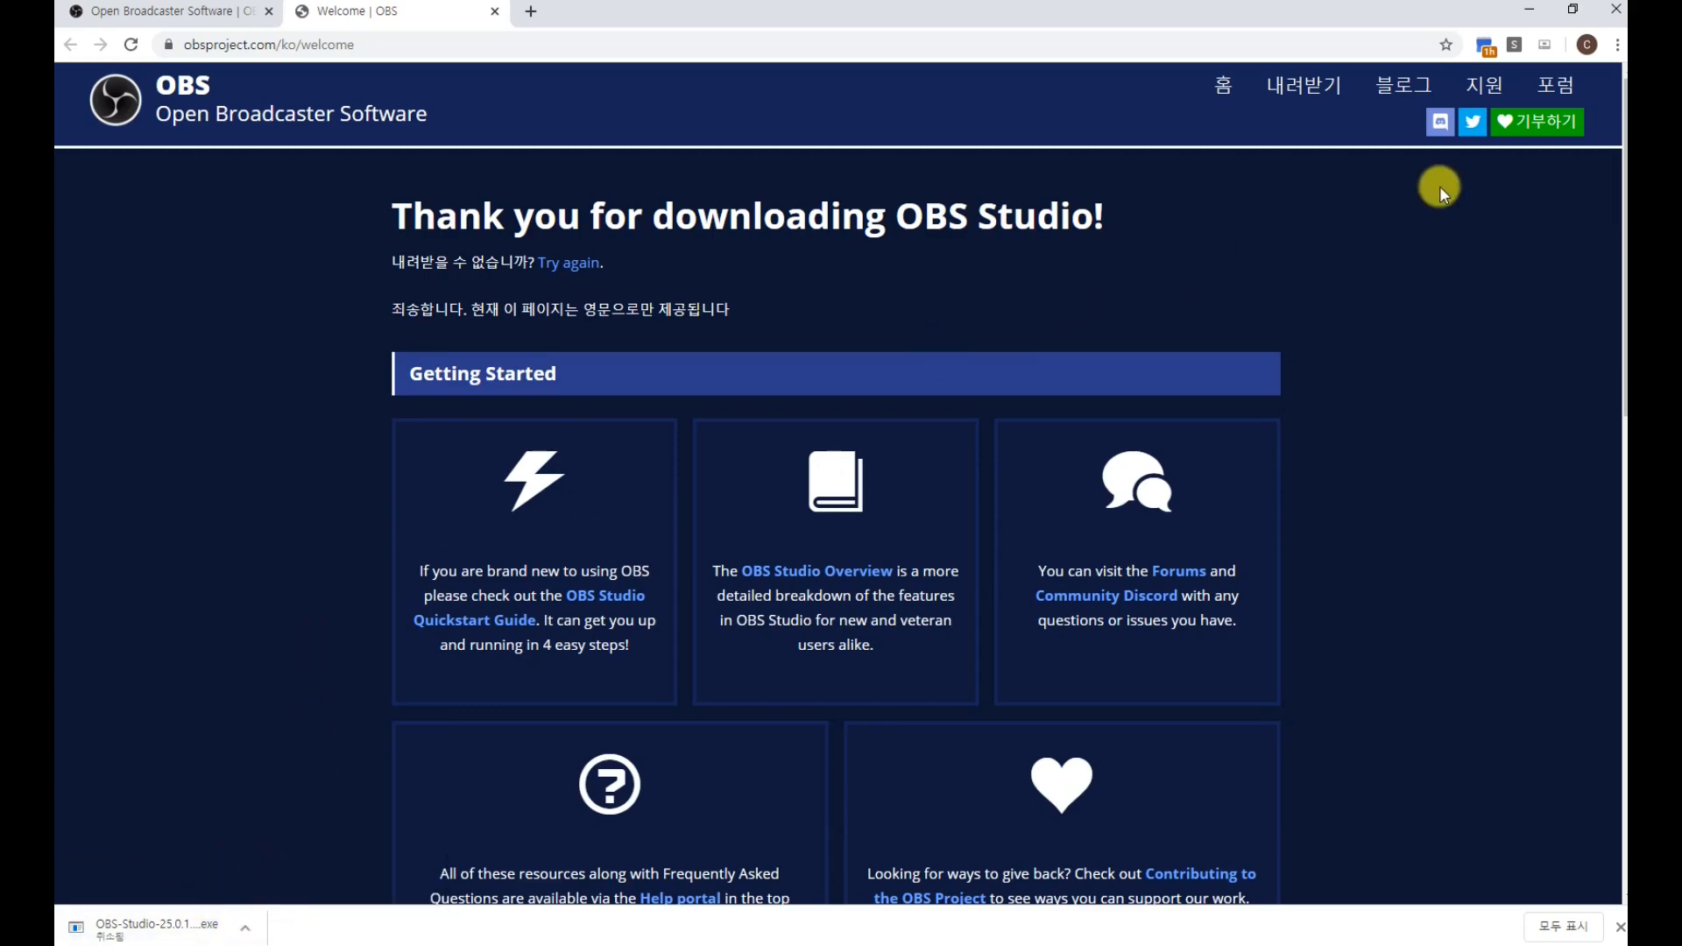
Minimize the browser, run the OBS Studio 25.0.1 installer from the desktop and install it with the default options
click(1528, 9)
click(80, 43)
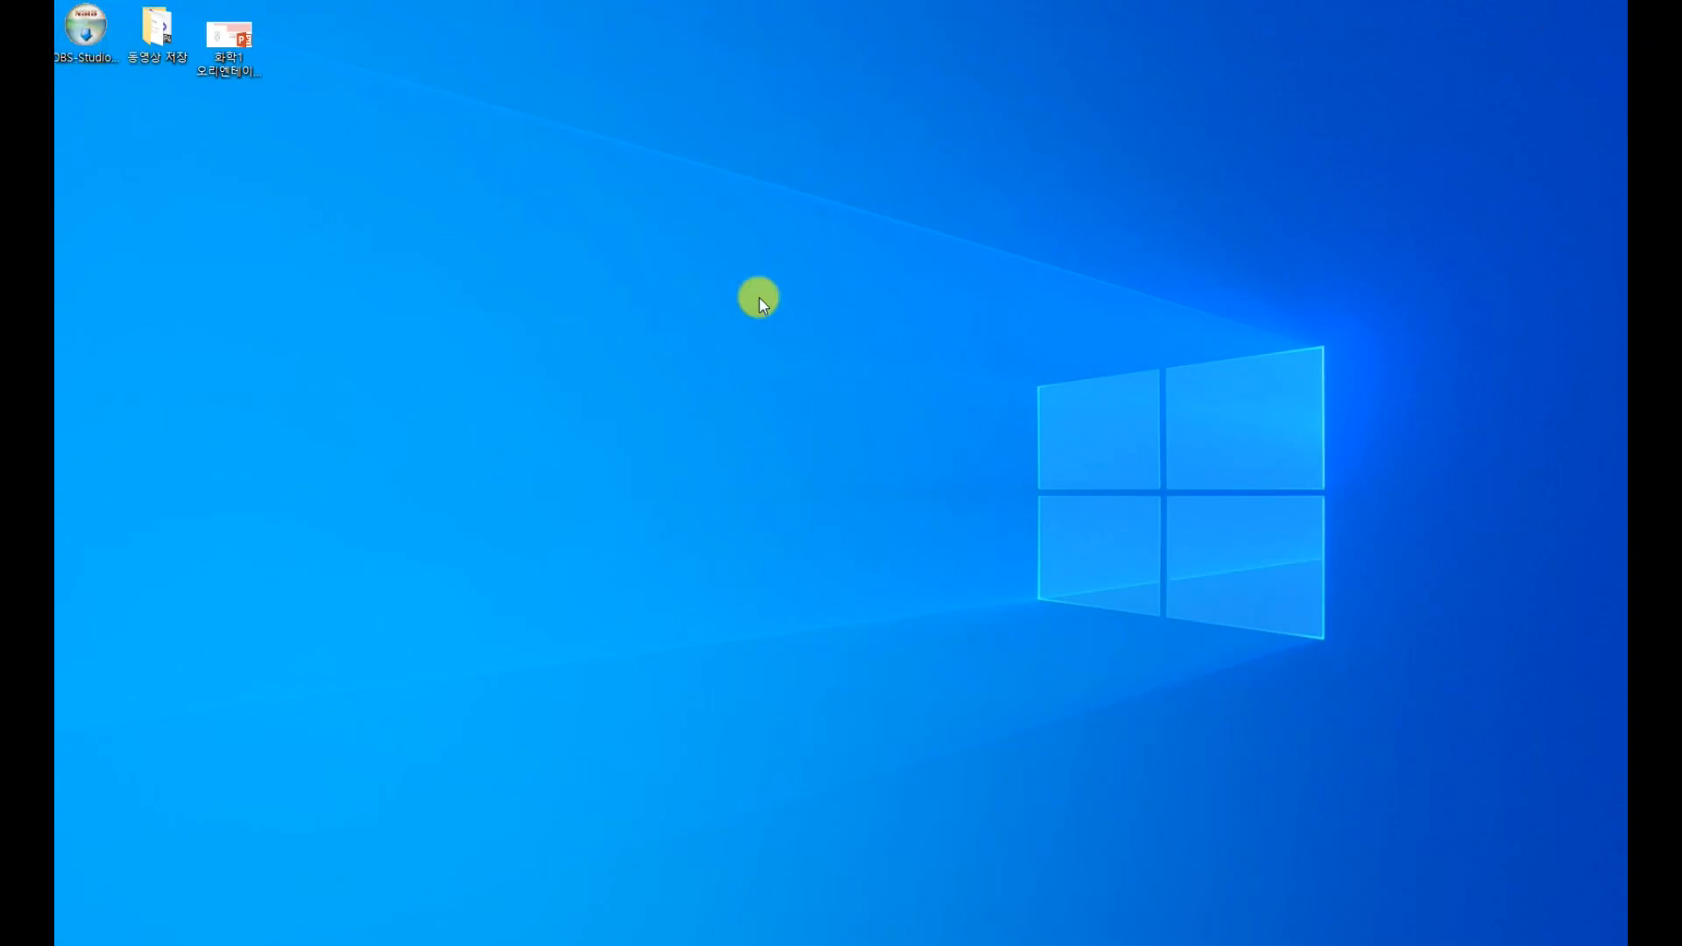
drag(747, 289, 642, 252)
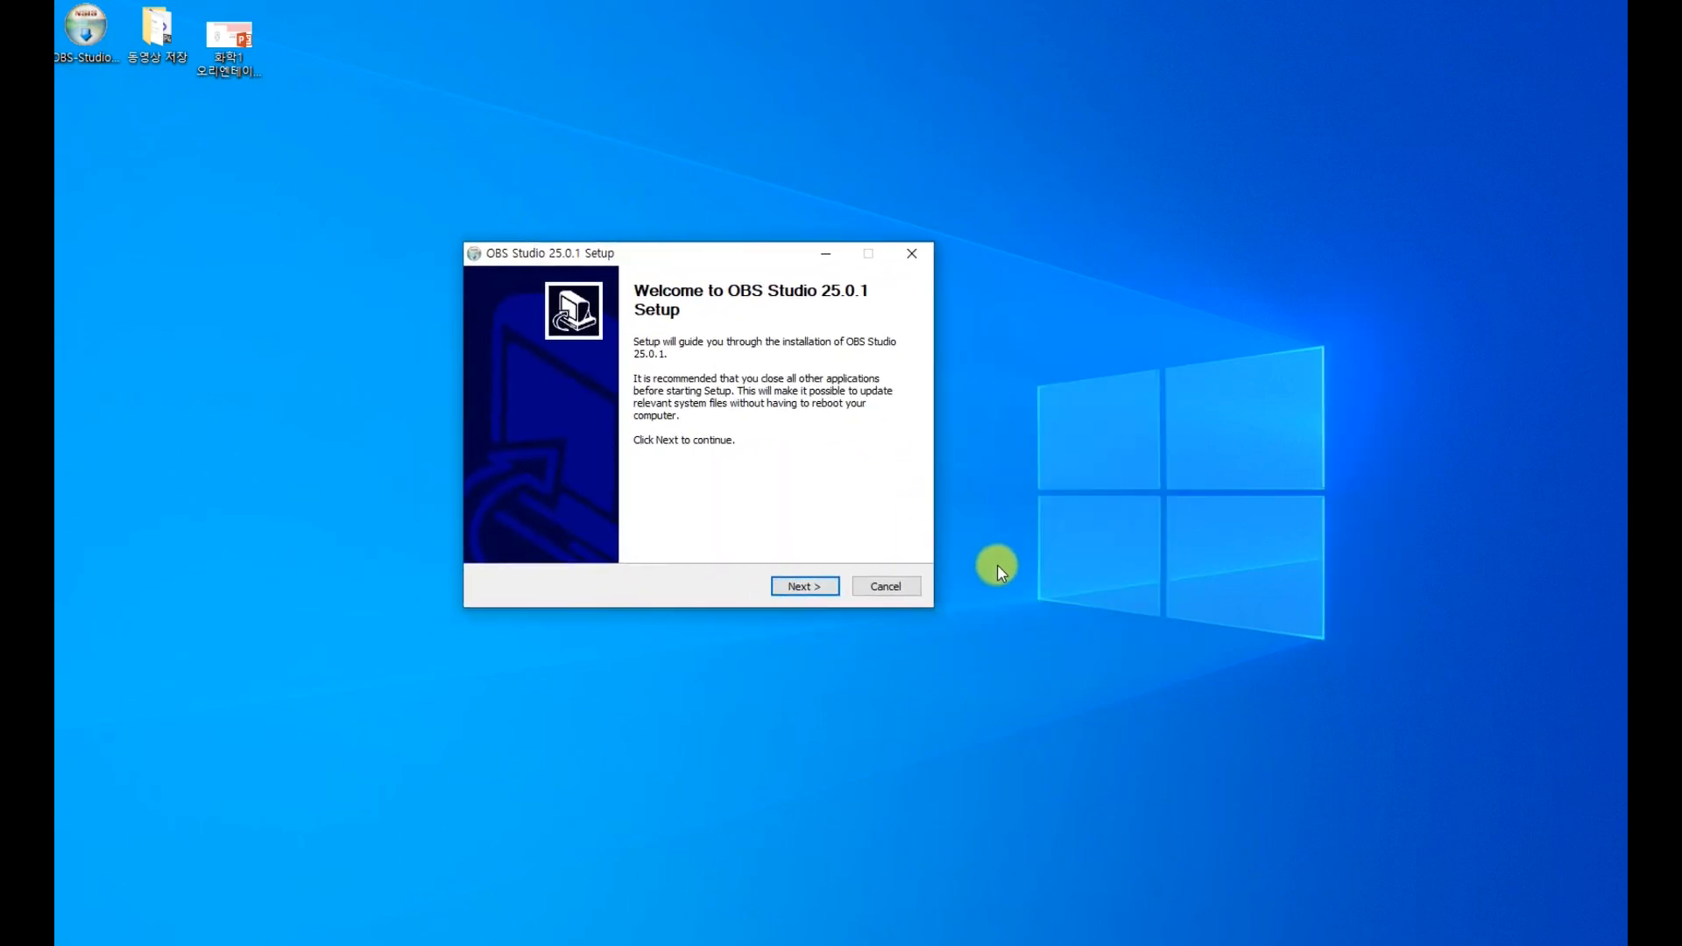
click(811, 589)
click(812, 590)
click(812, 591)
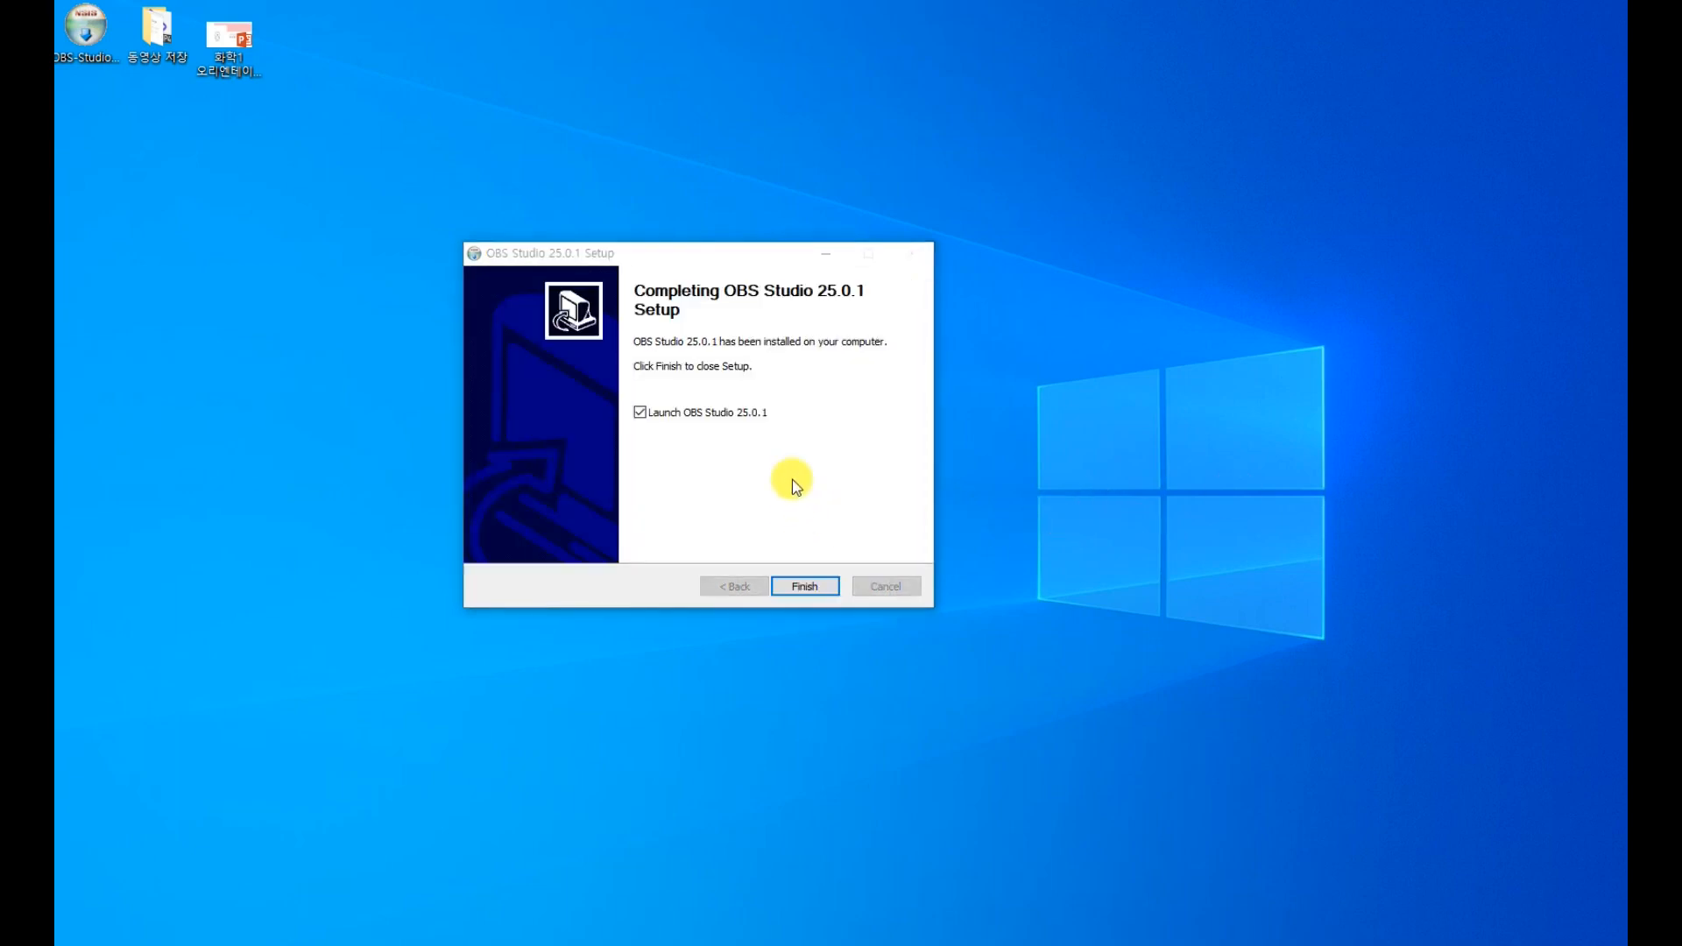
Finish the setup with OBS Studio launching, and decline the configuration wizard (구성 마법사)
click(804, 586)
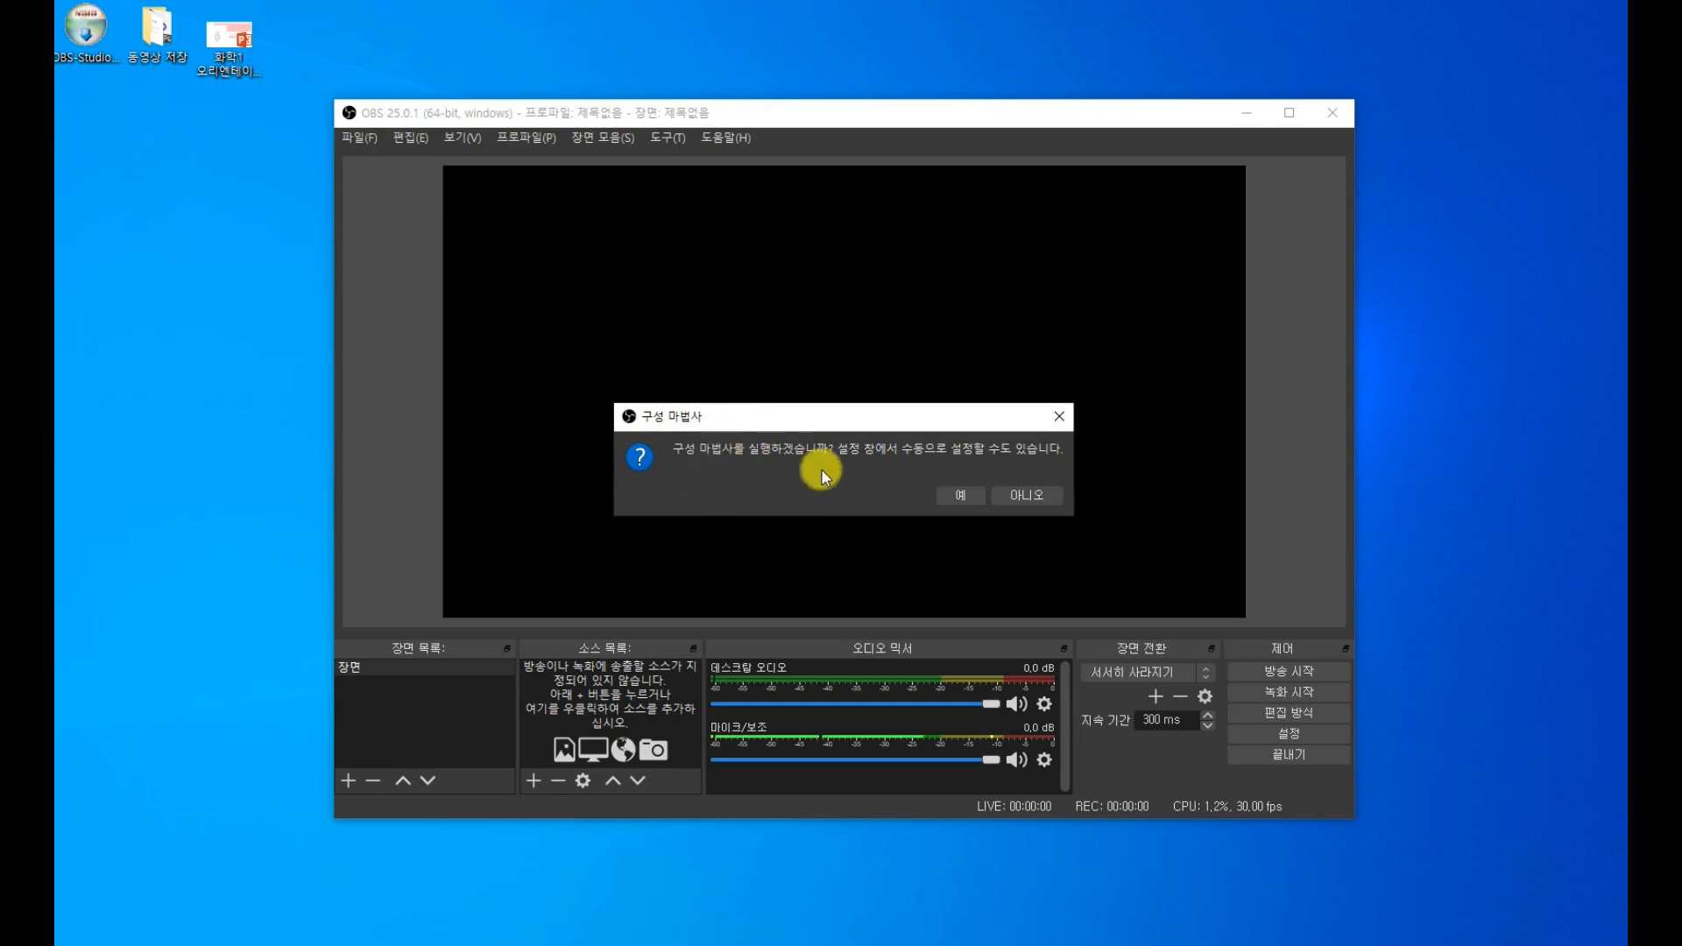
click(1026, 498)
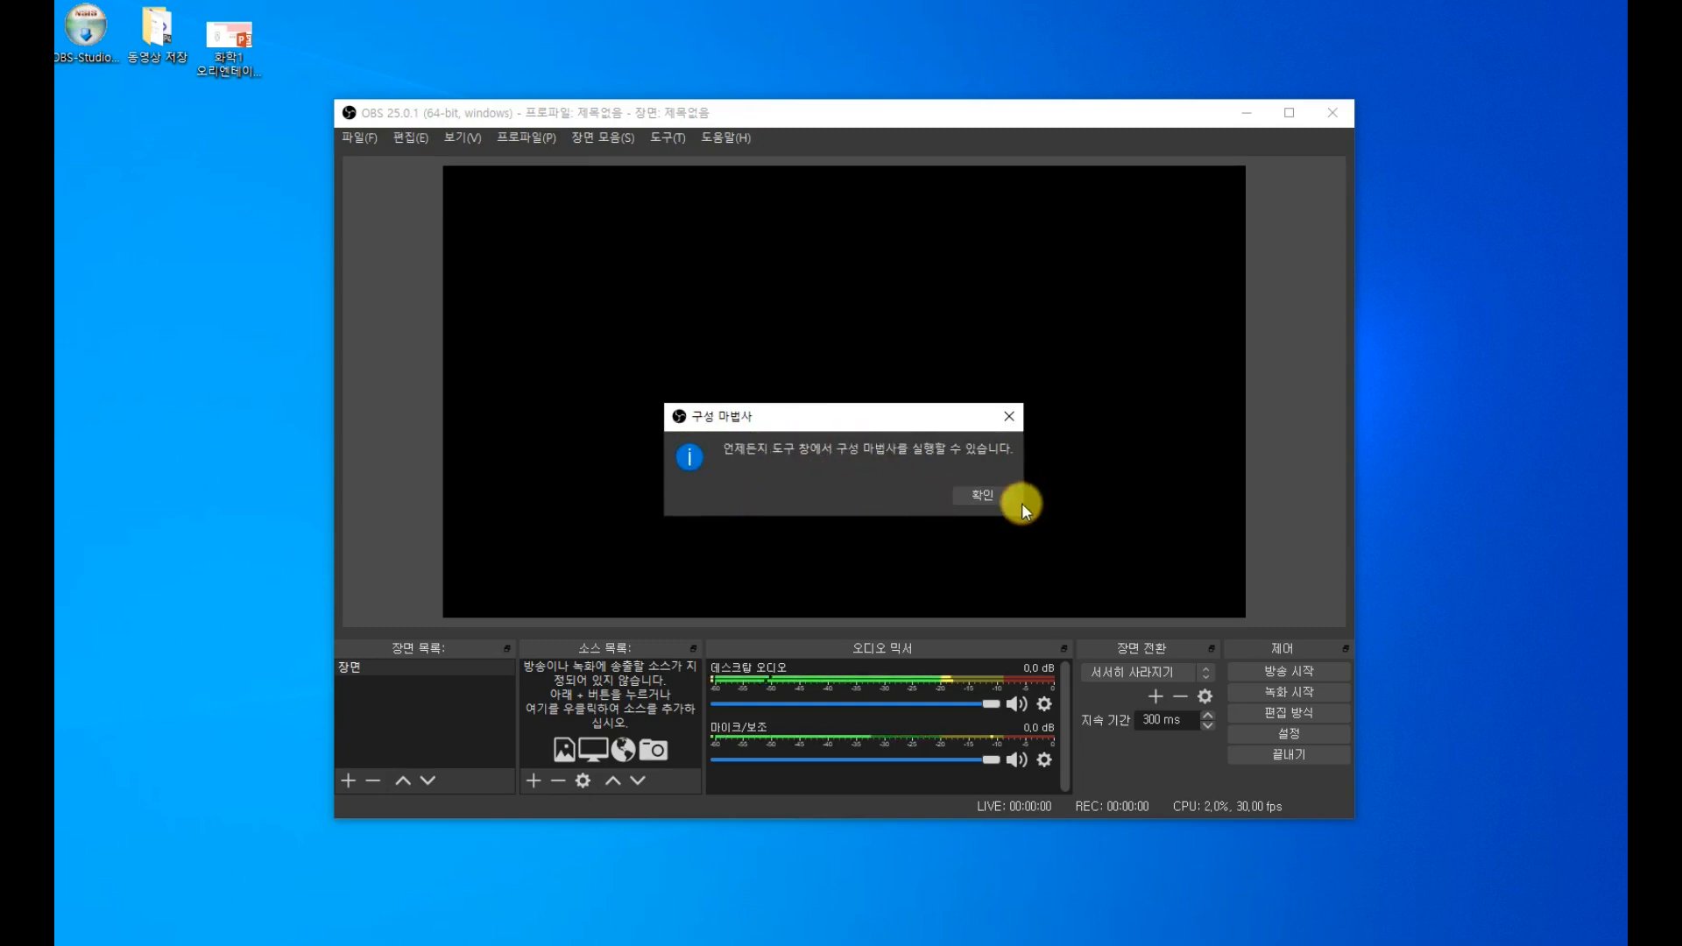
click(993, 496)
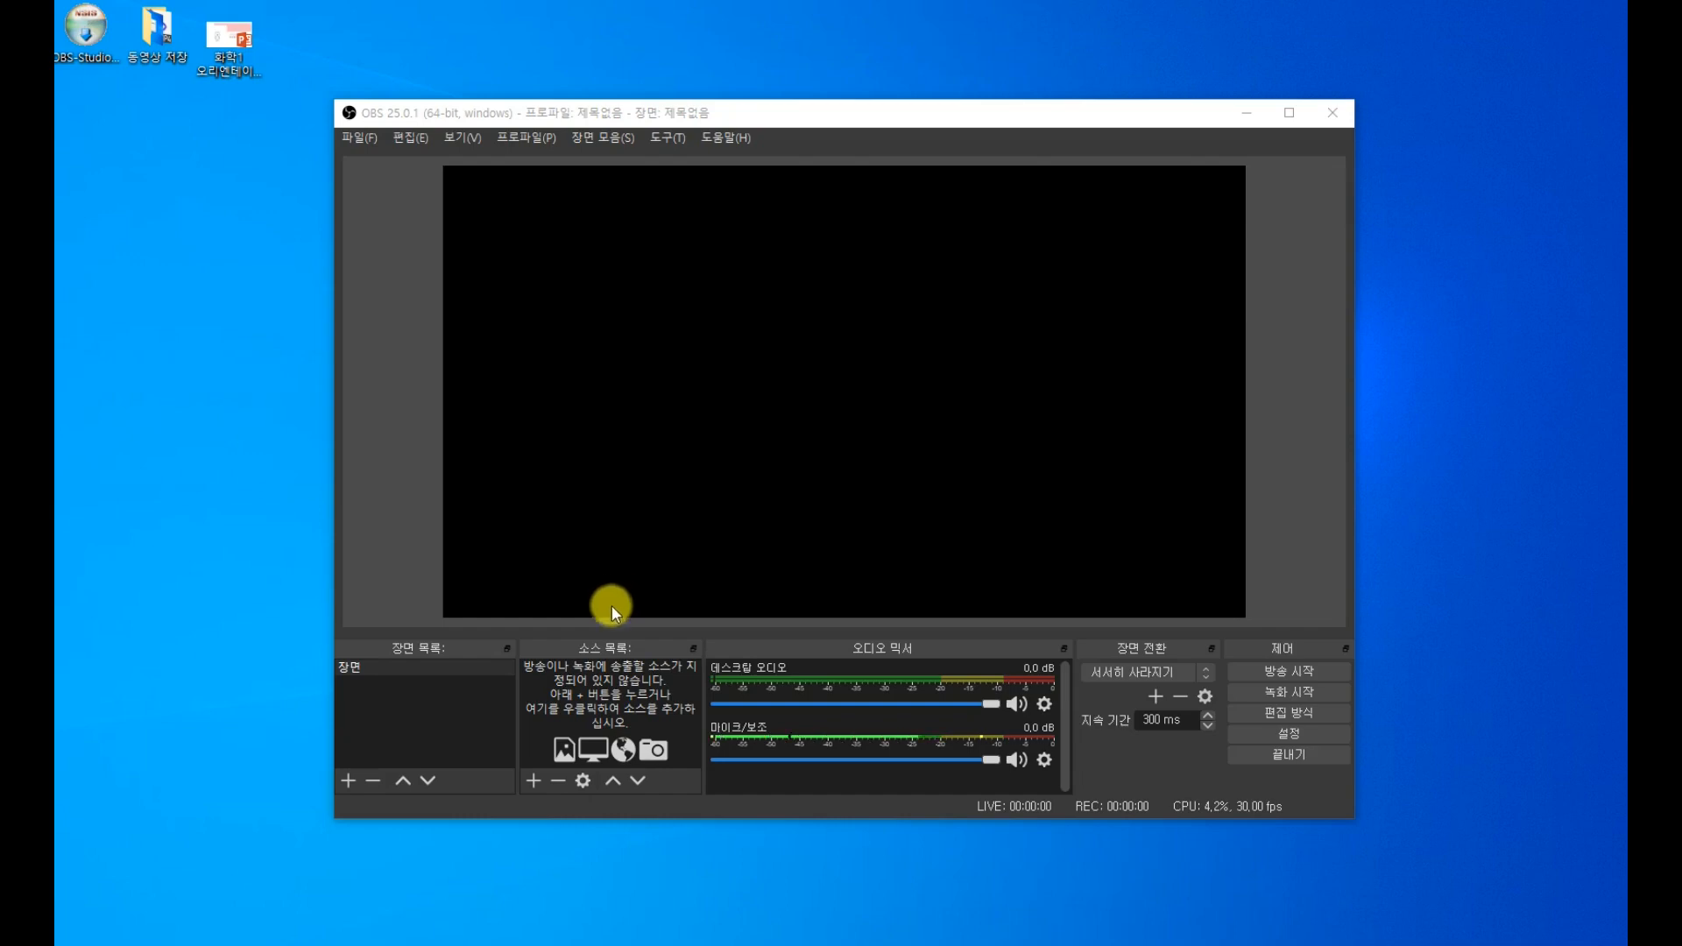
Add a new display capture source (디스플레이 캡쳐) to the scene, capturing display 2 (1680x1050) with the cursor included
click(354, 670)
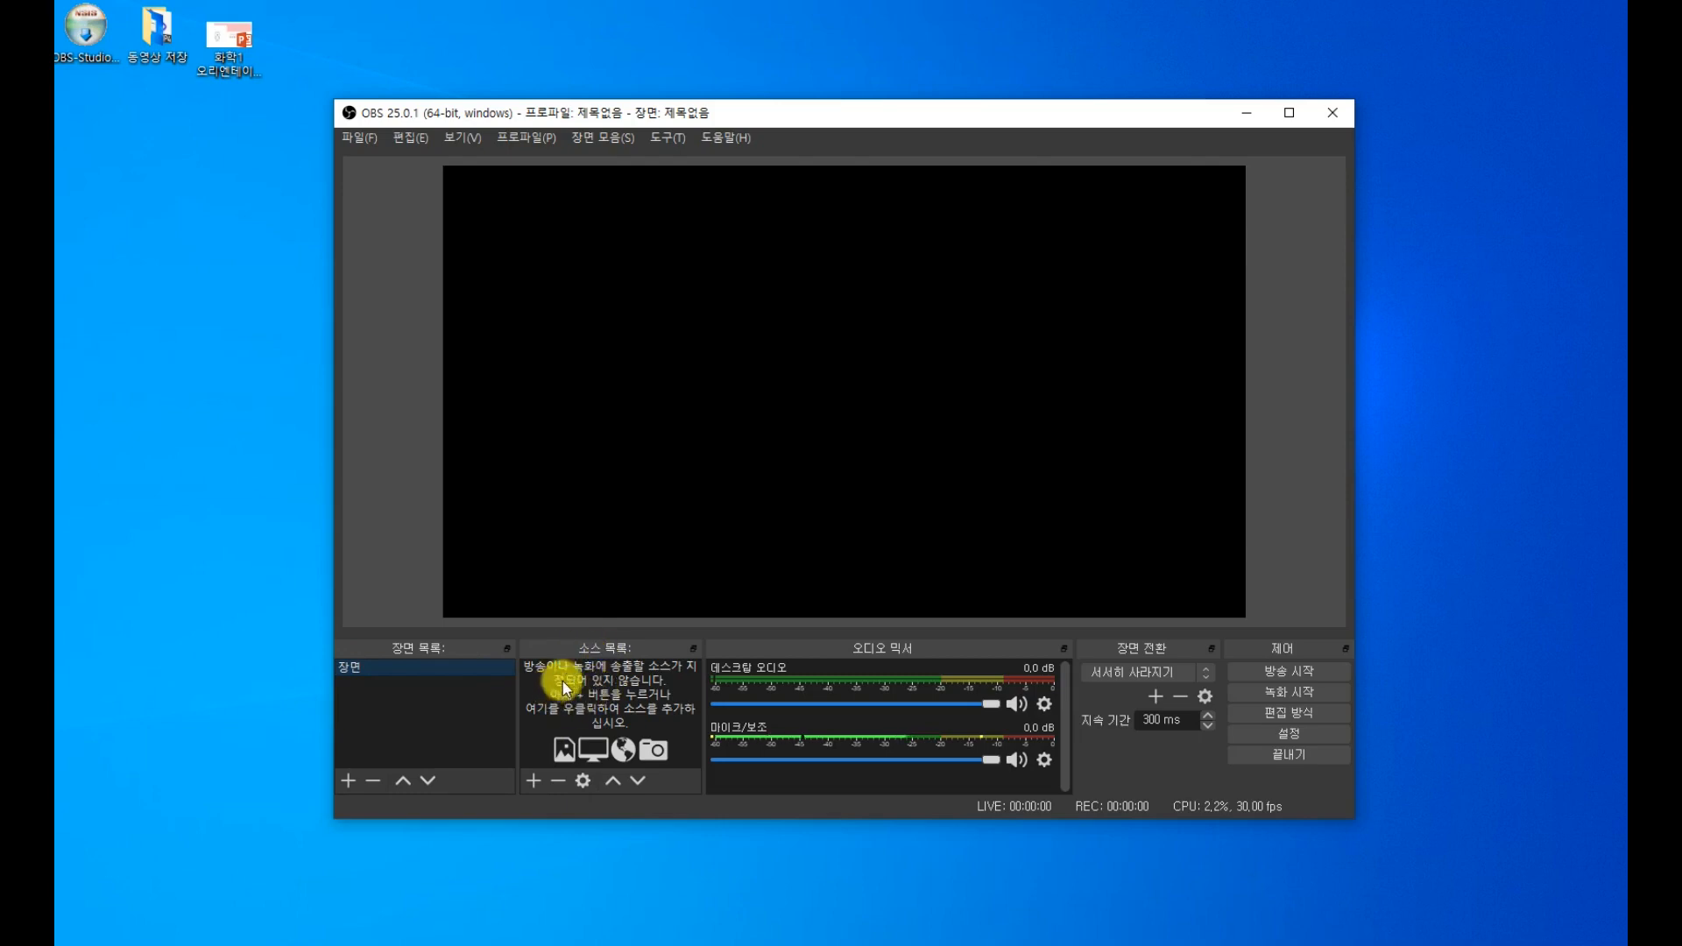
click(535, 783)
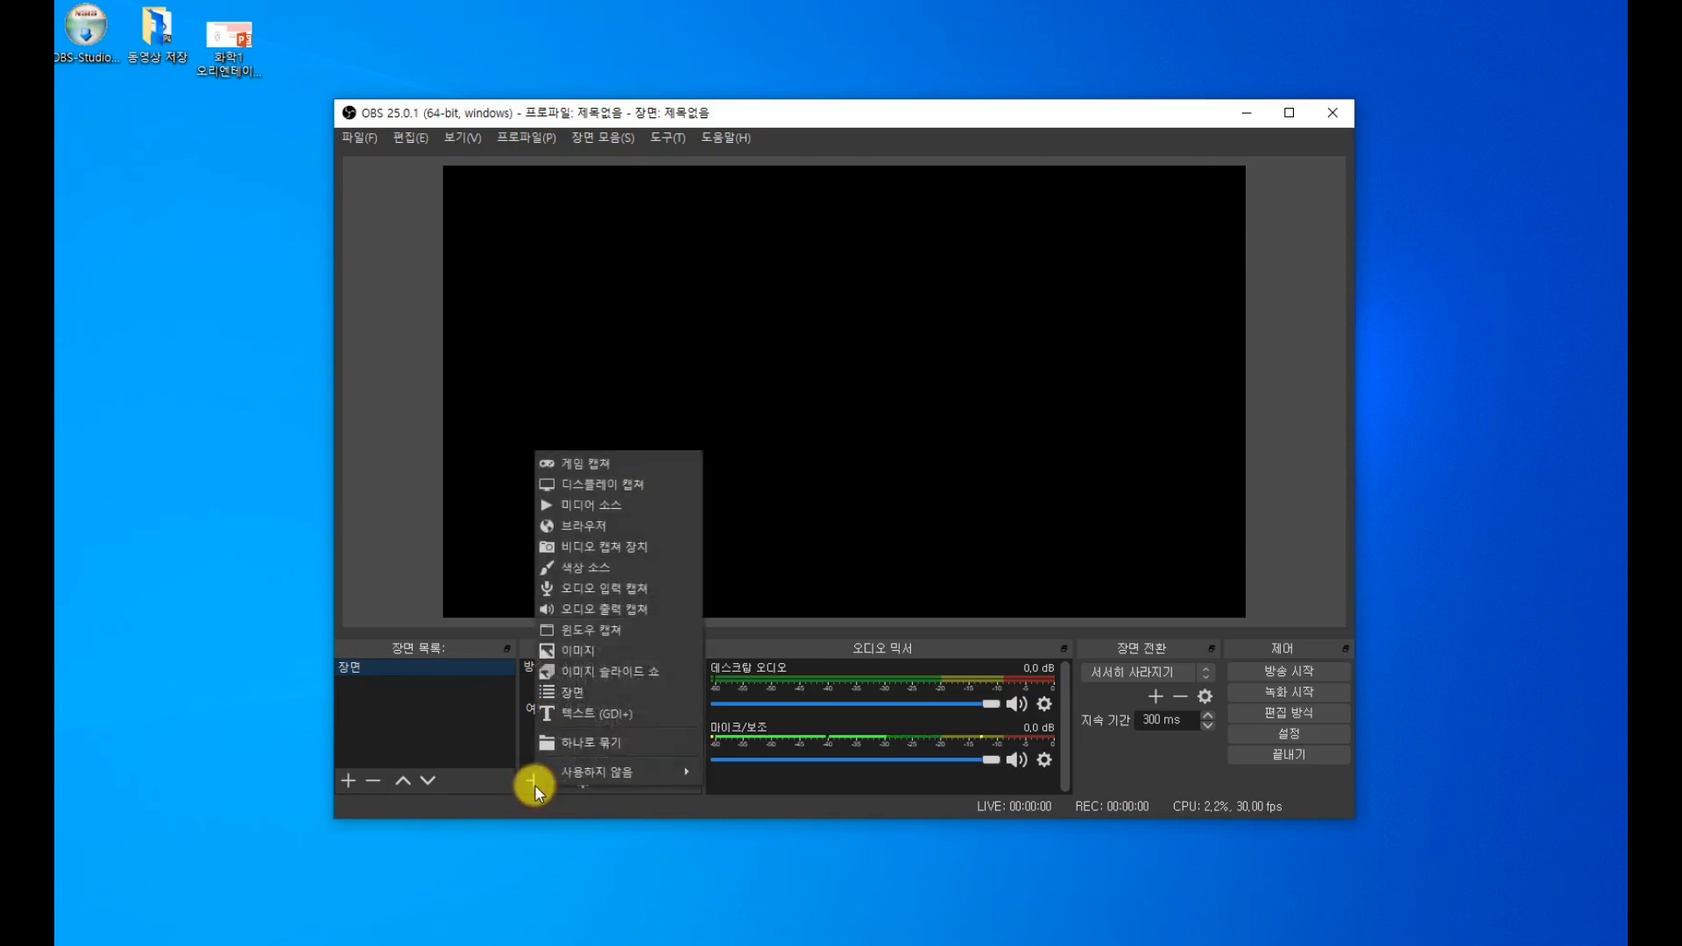
click(617, 485)
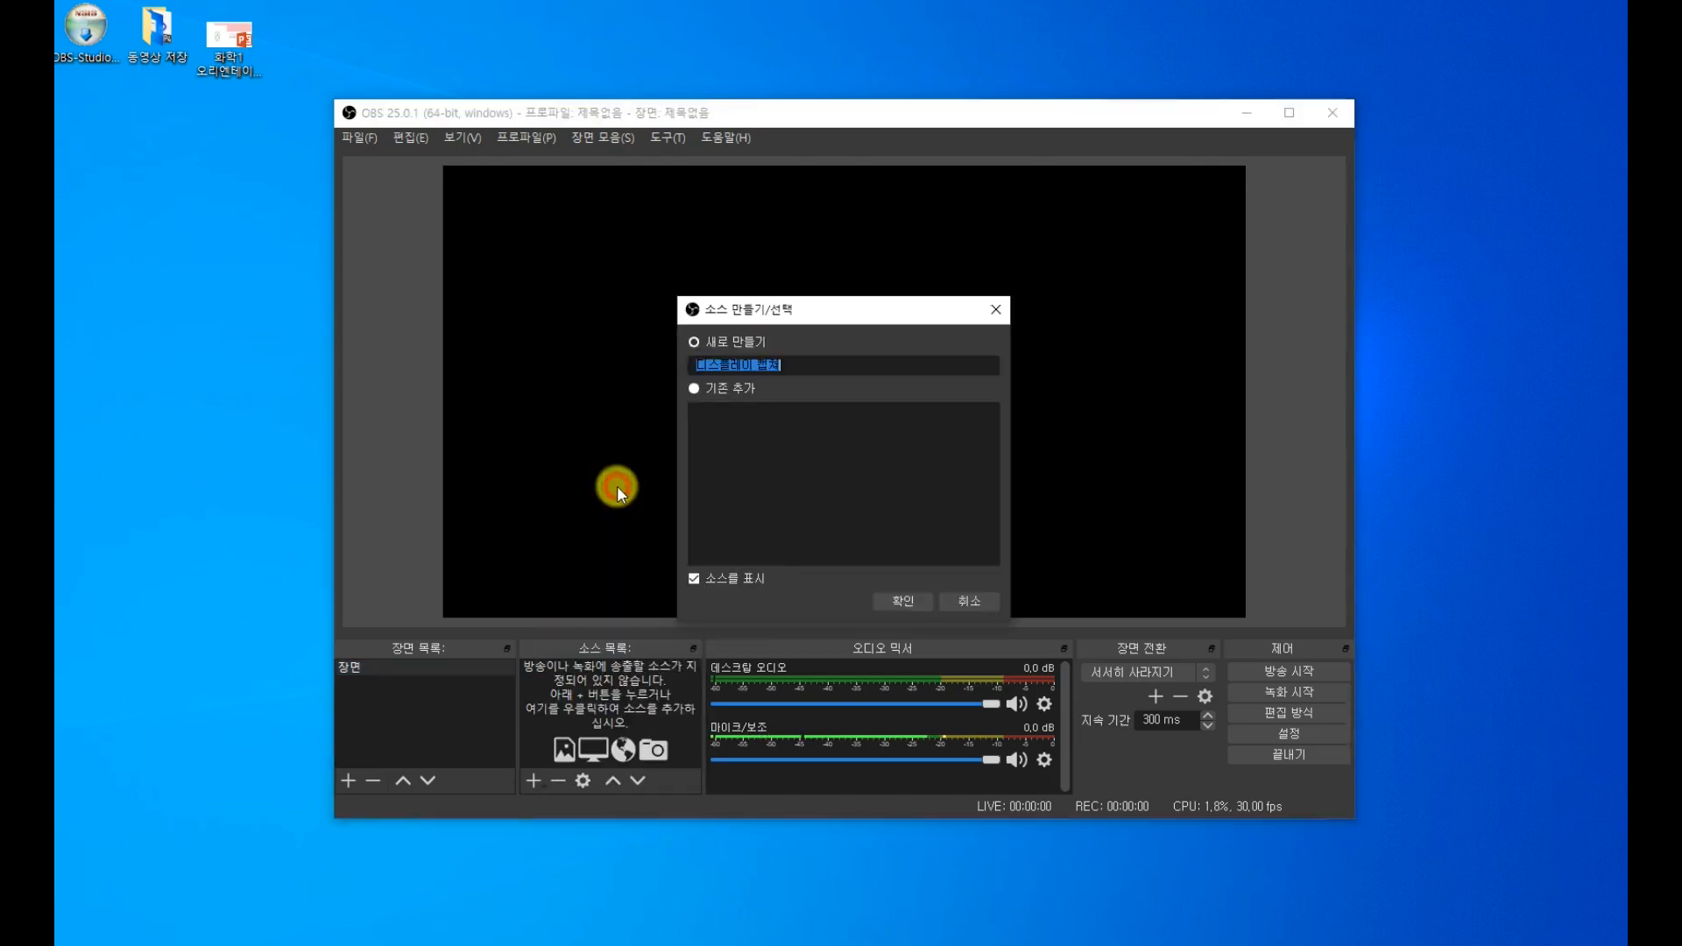
click(907, 601)
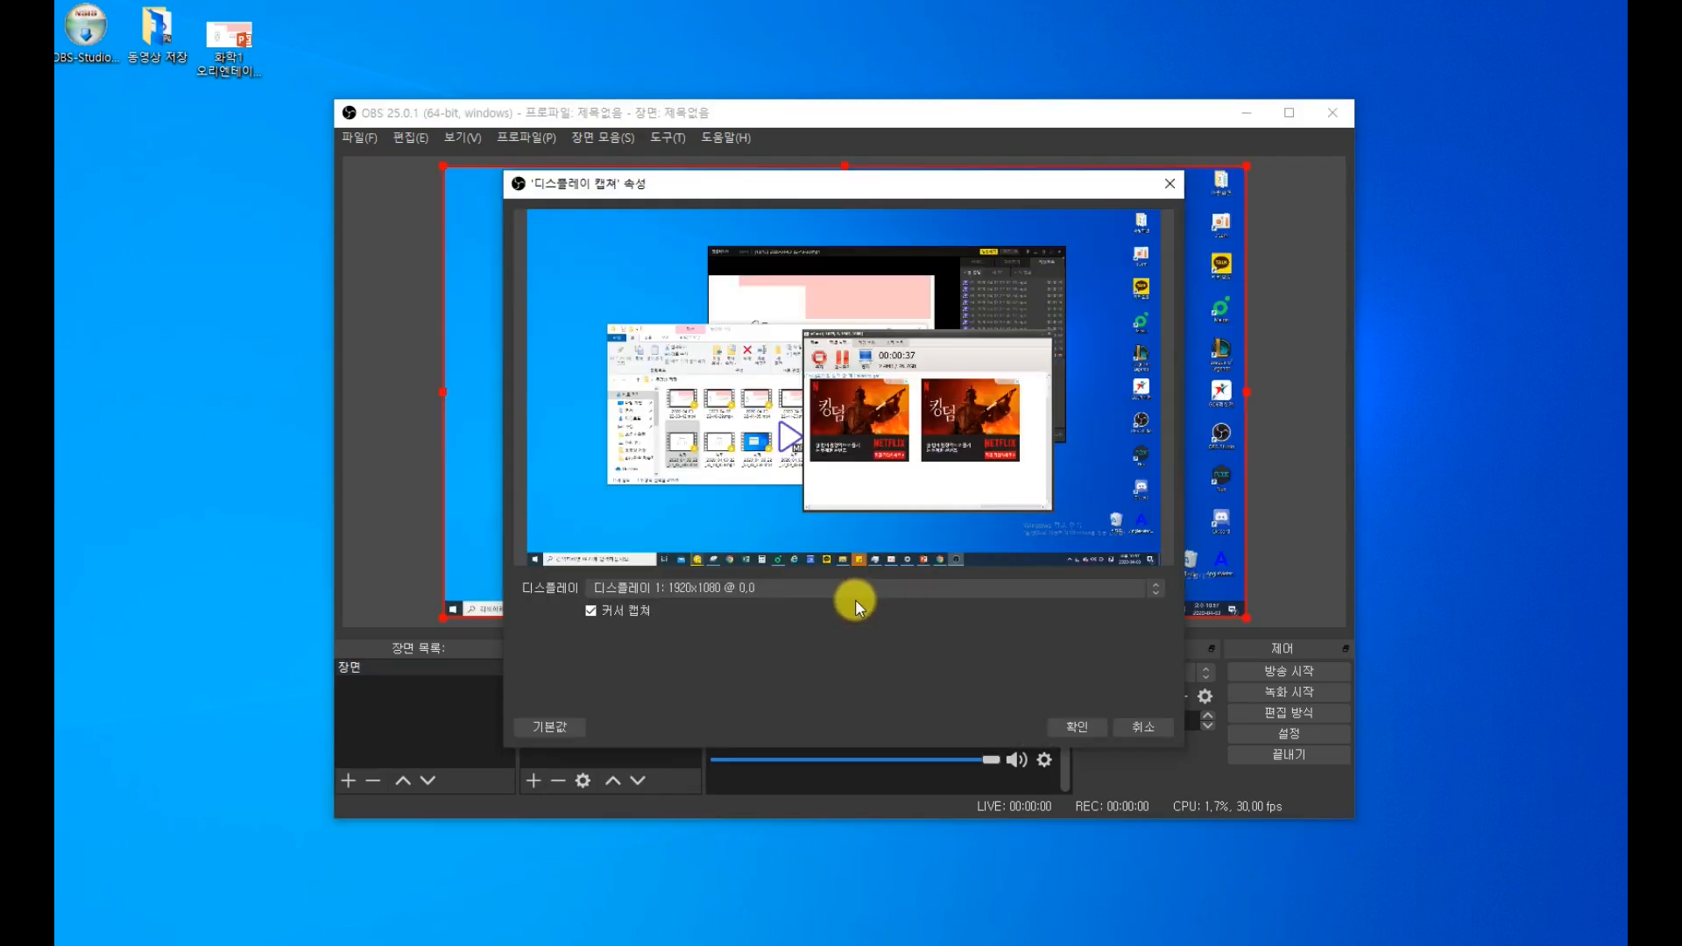
click(791, 591)
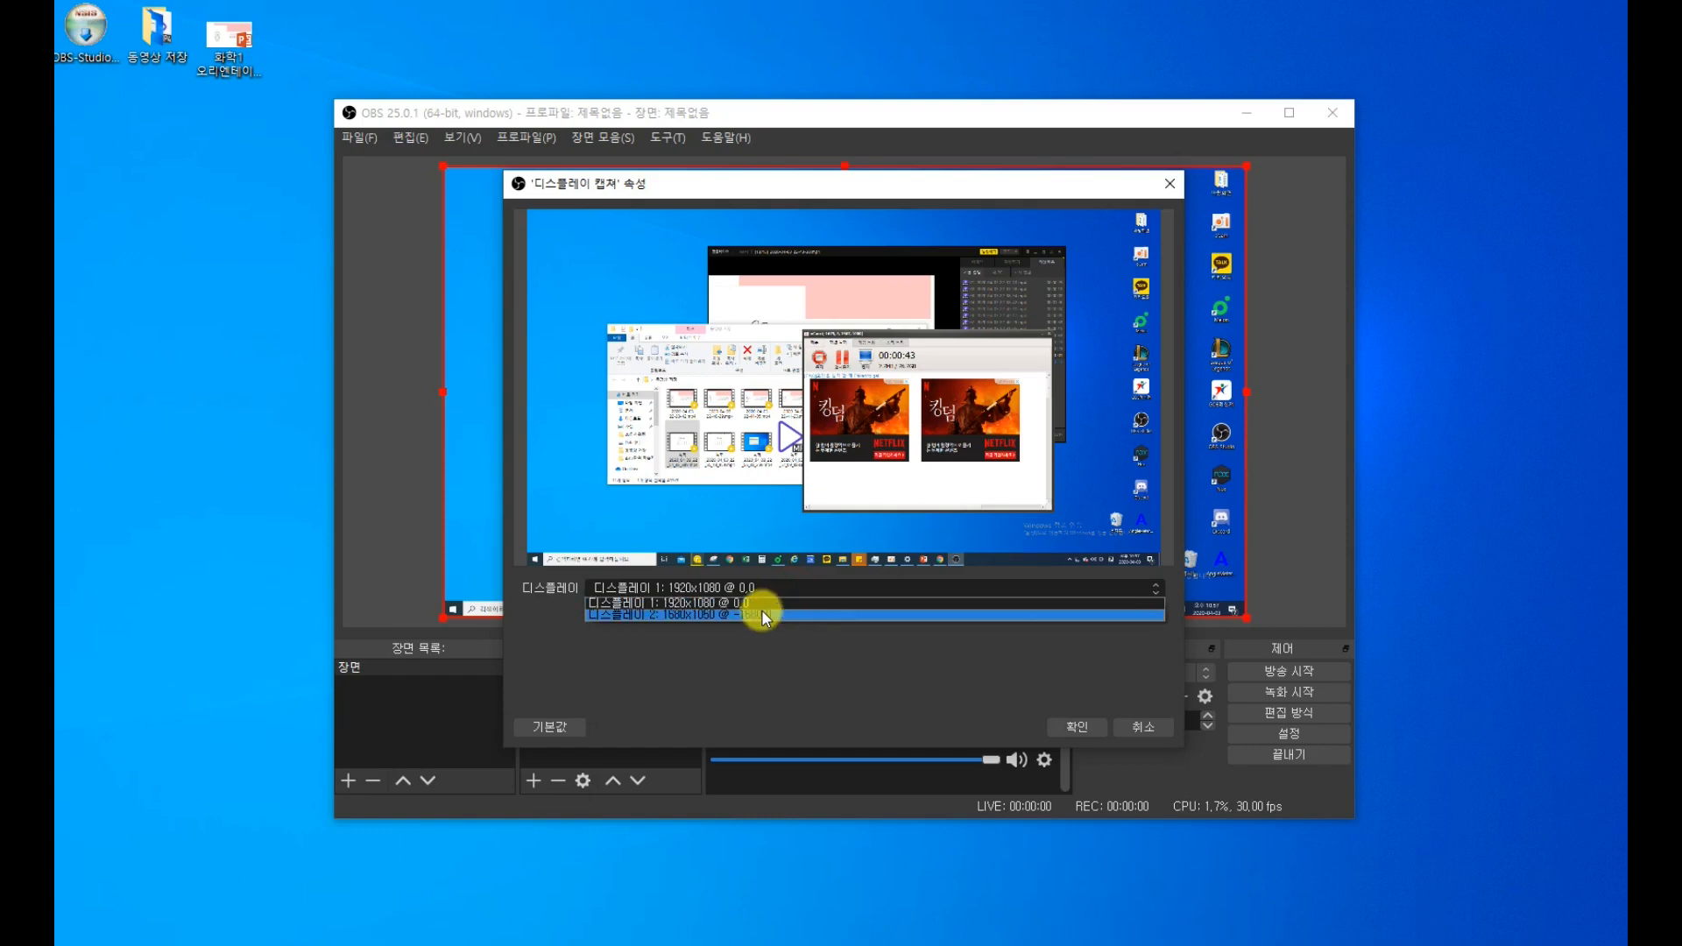
click(671, 613)
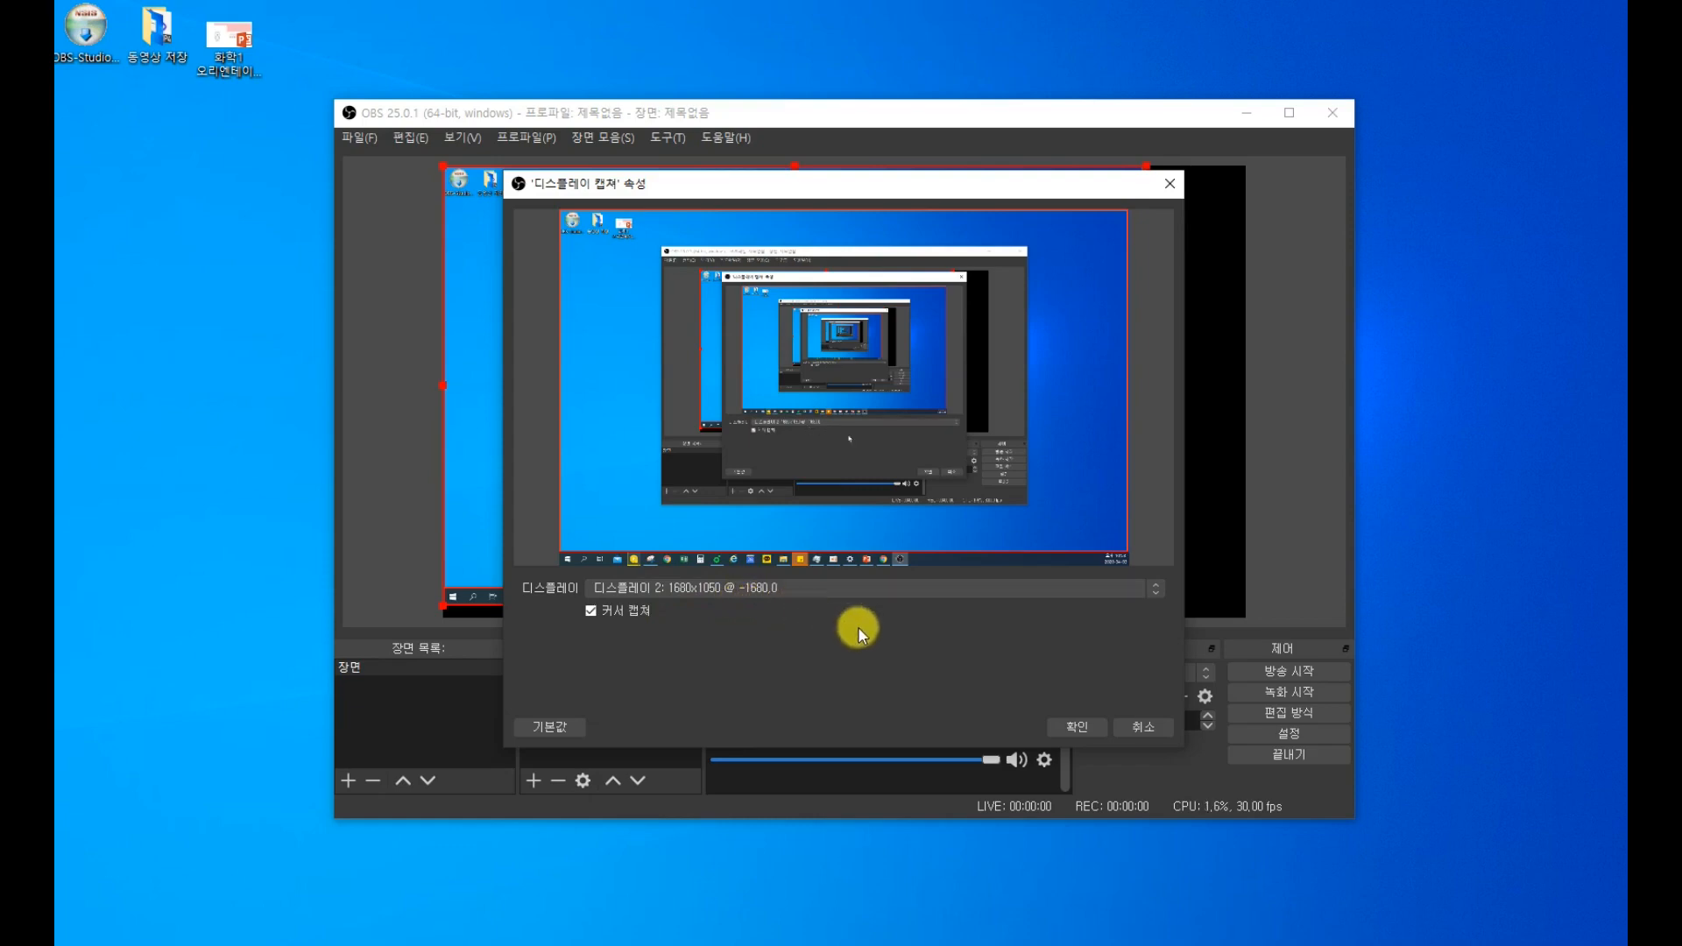
click(1086, 725)
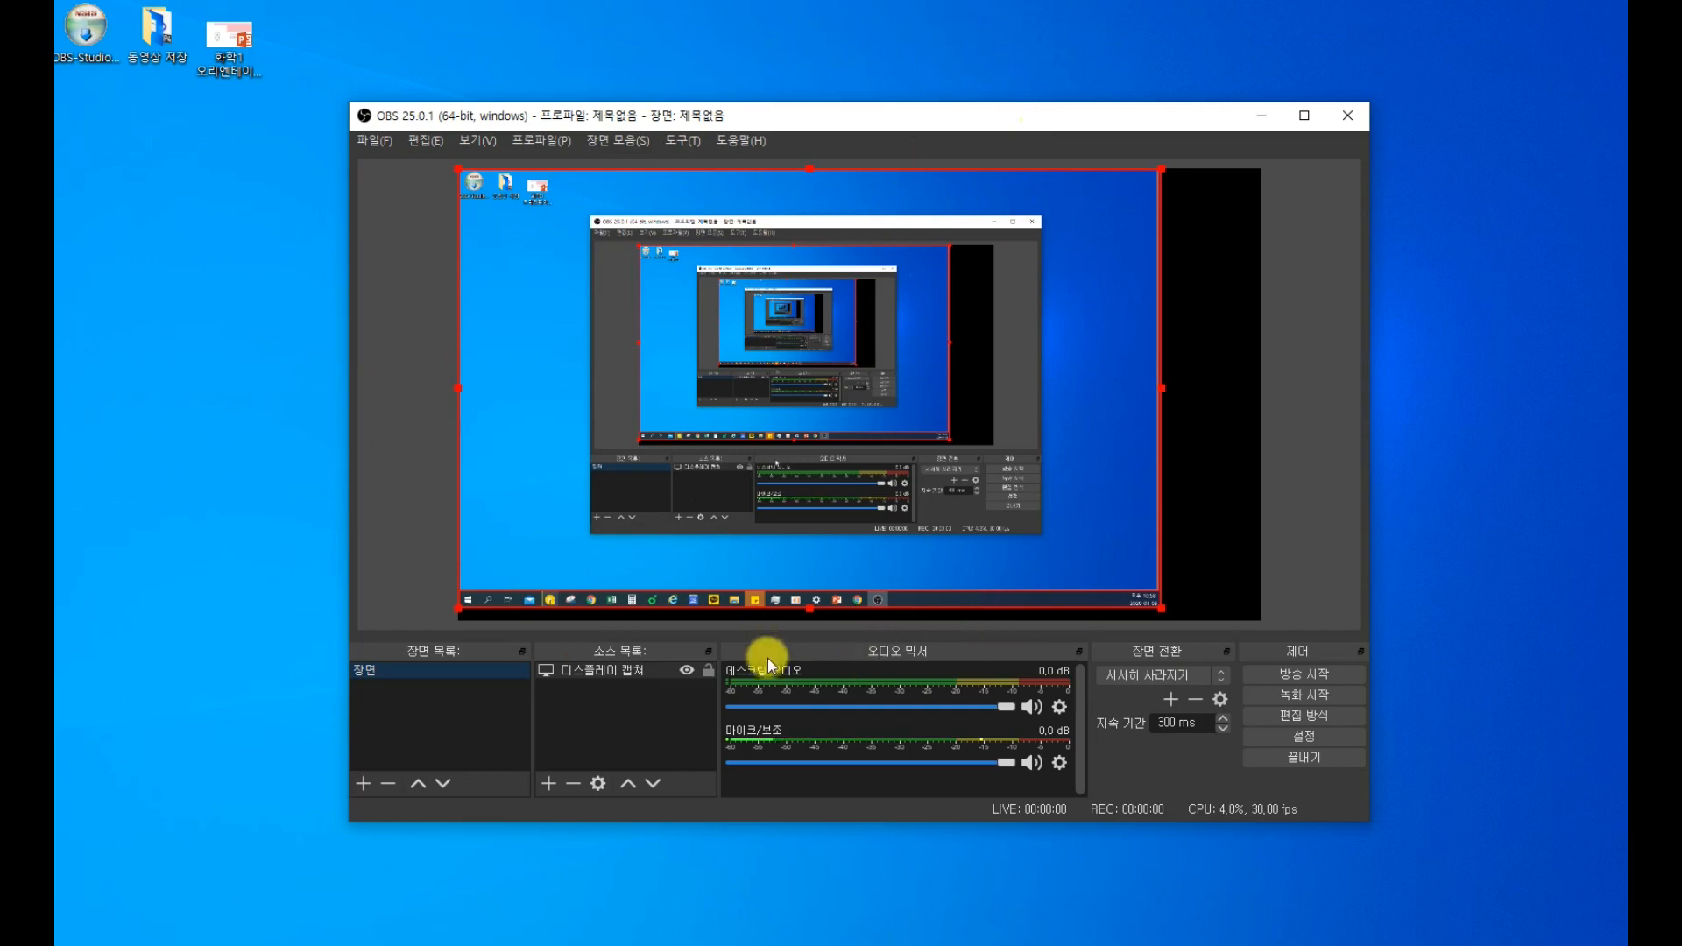
Add a video capture device source (비디오 캡쳐 장치) using the USB Camera with its default settings
click(550, 784)
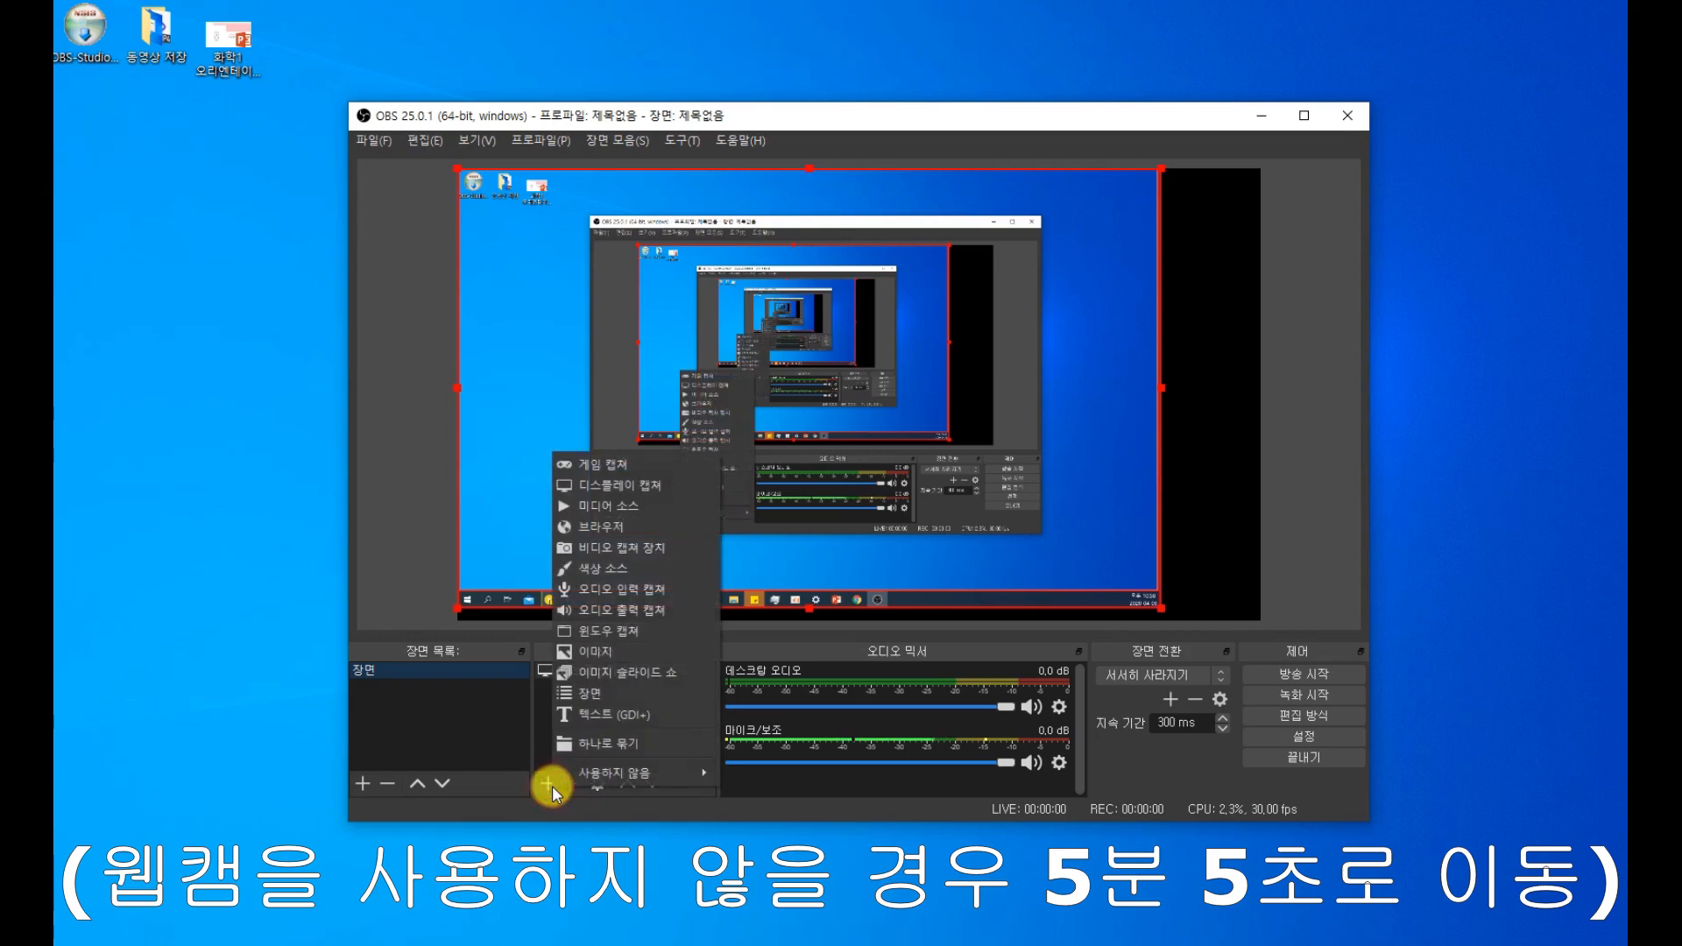
click(628, 550)
click(914, 599)
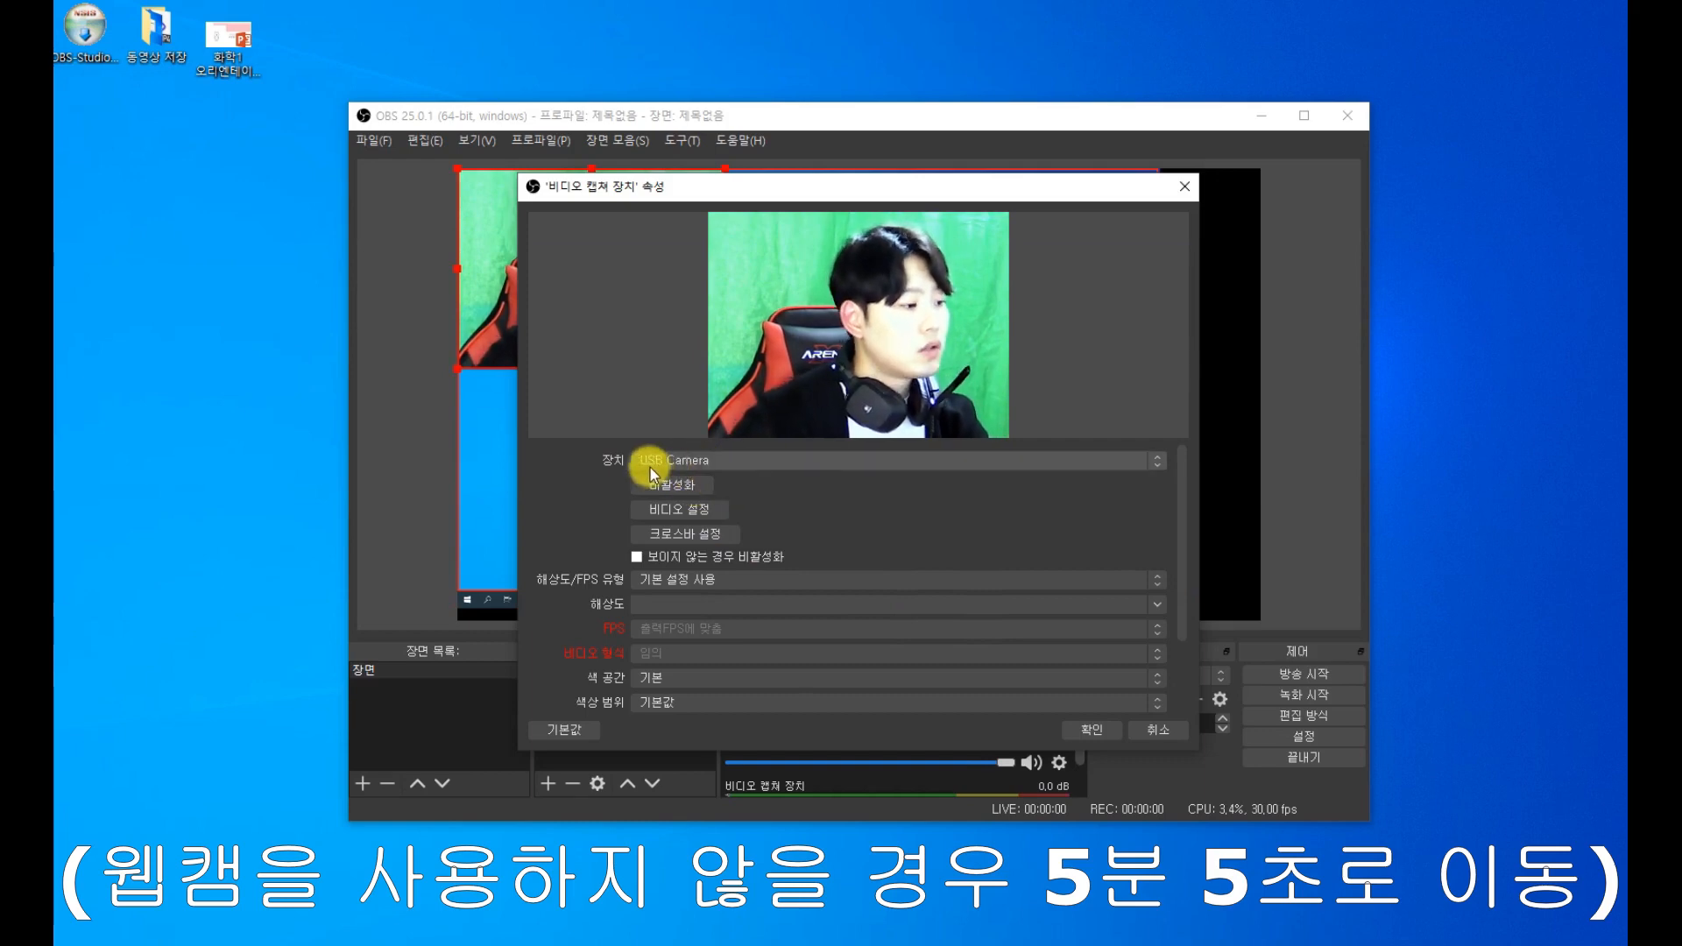
click(697, 472)
click(691, 478)
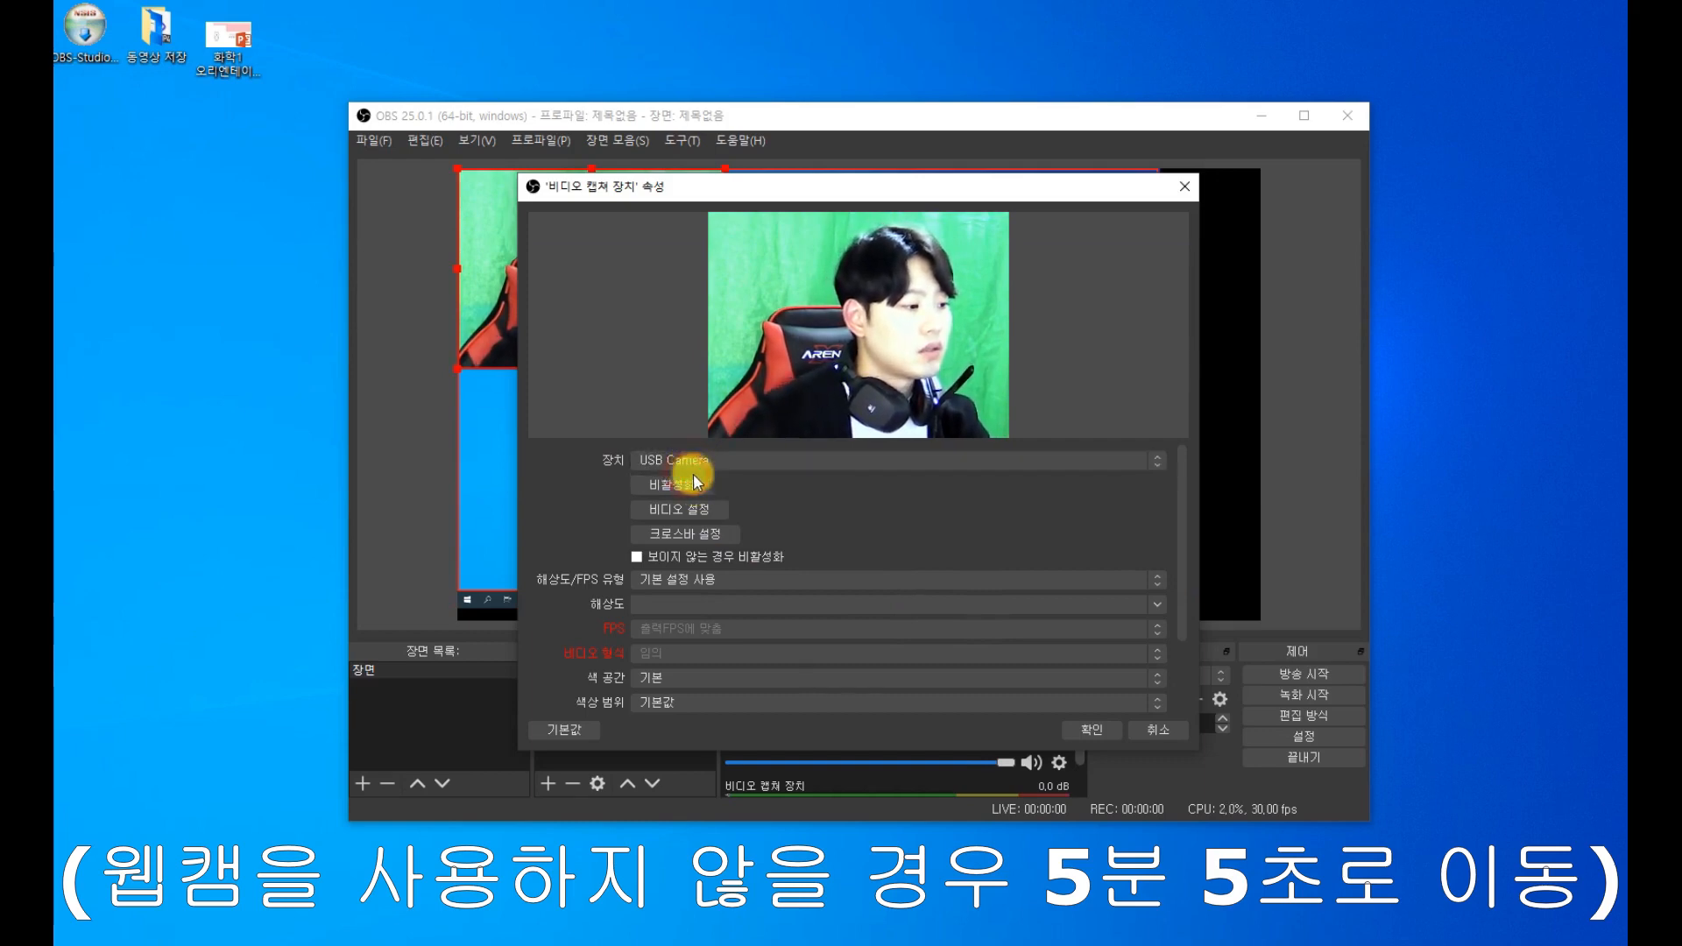
scroll(932, 635, down, 2)
click(1077, 732)
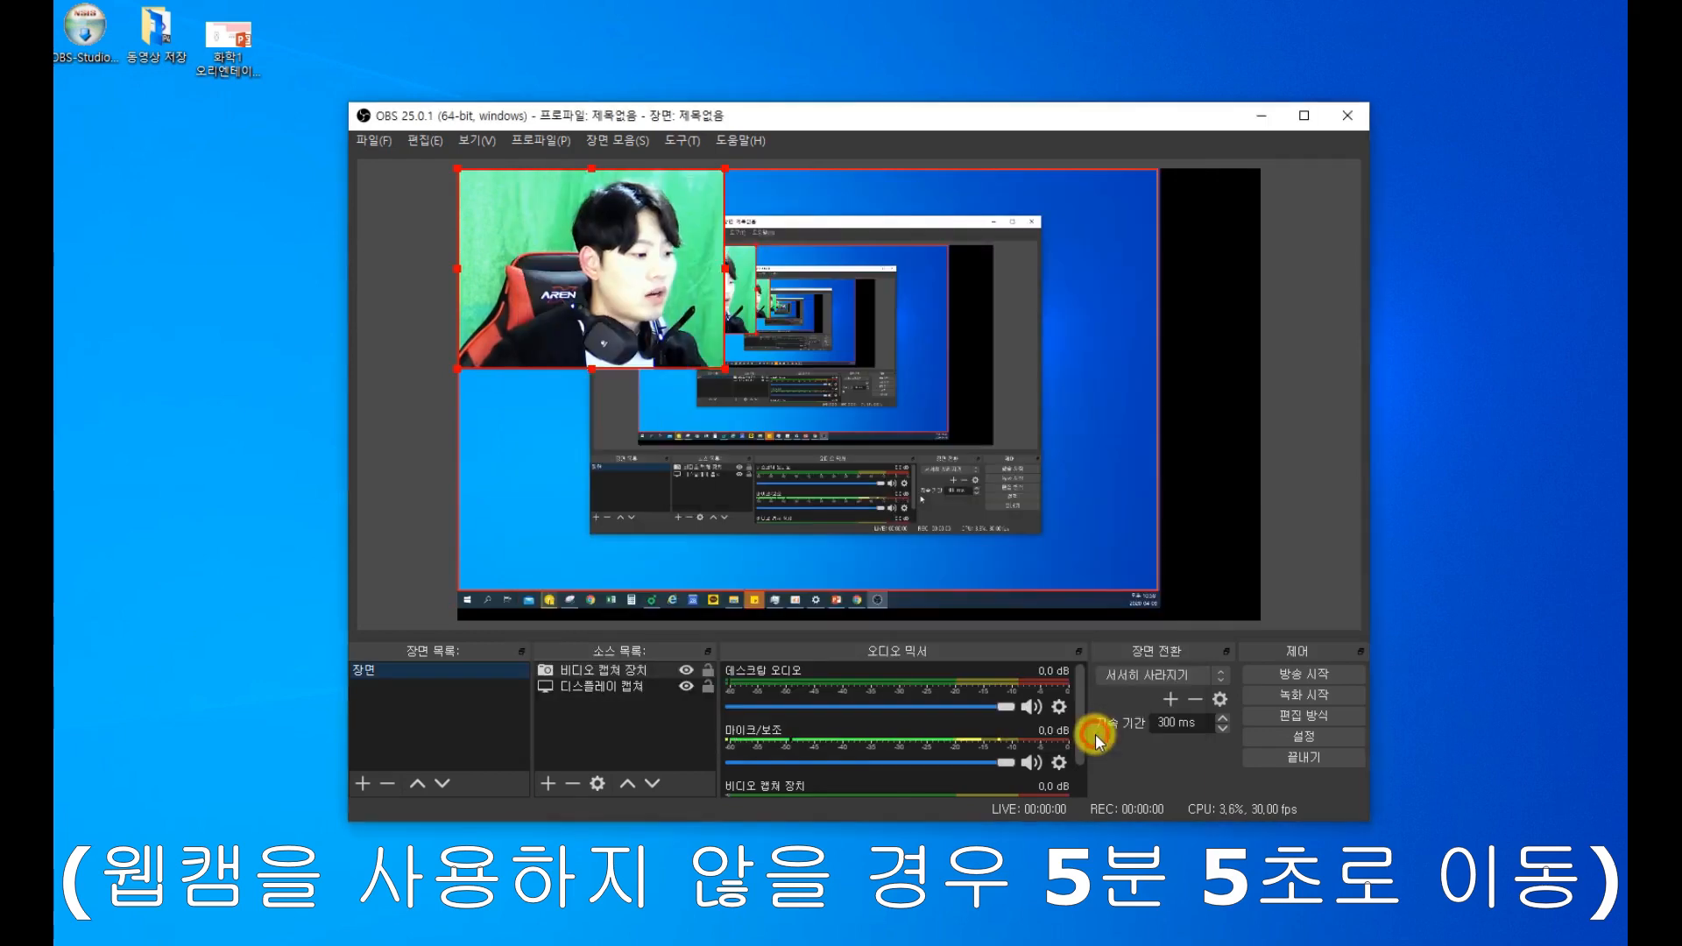
Shrink the webcam image to roughly half its size and place it in the lower-right corner of the canvas
drag(607, 260, 1148, 508)
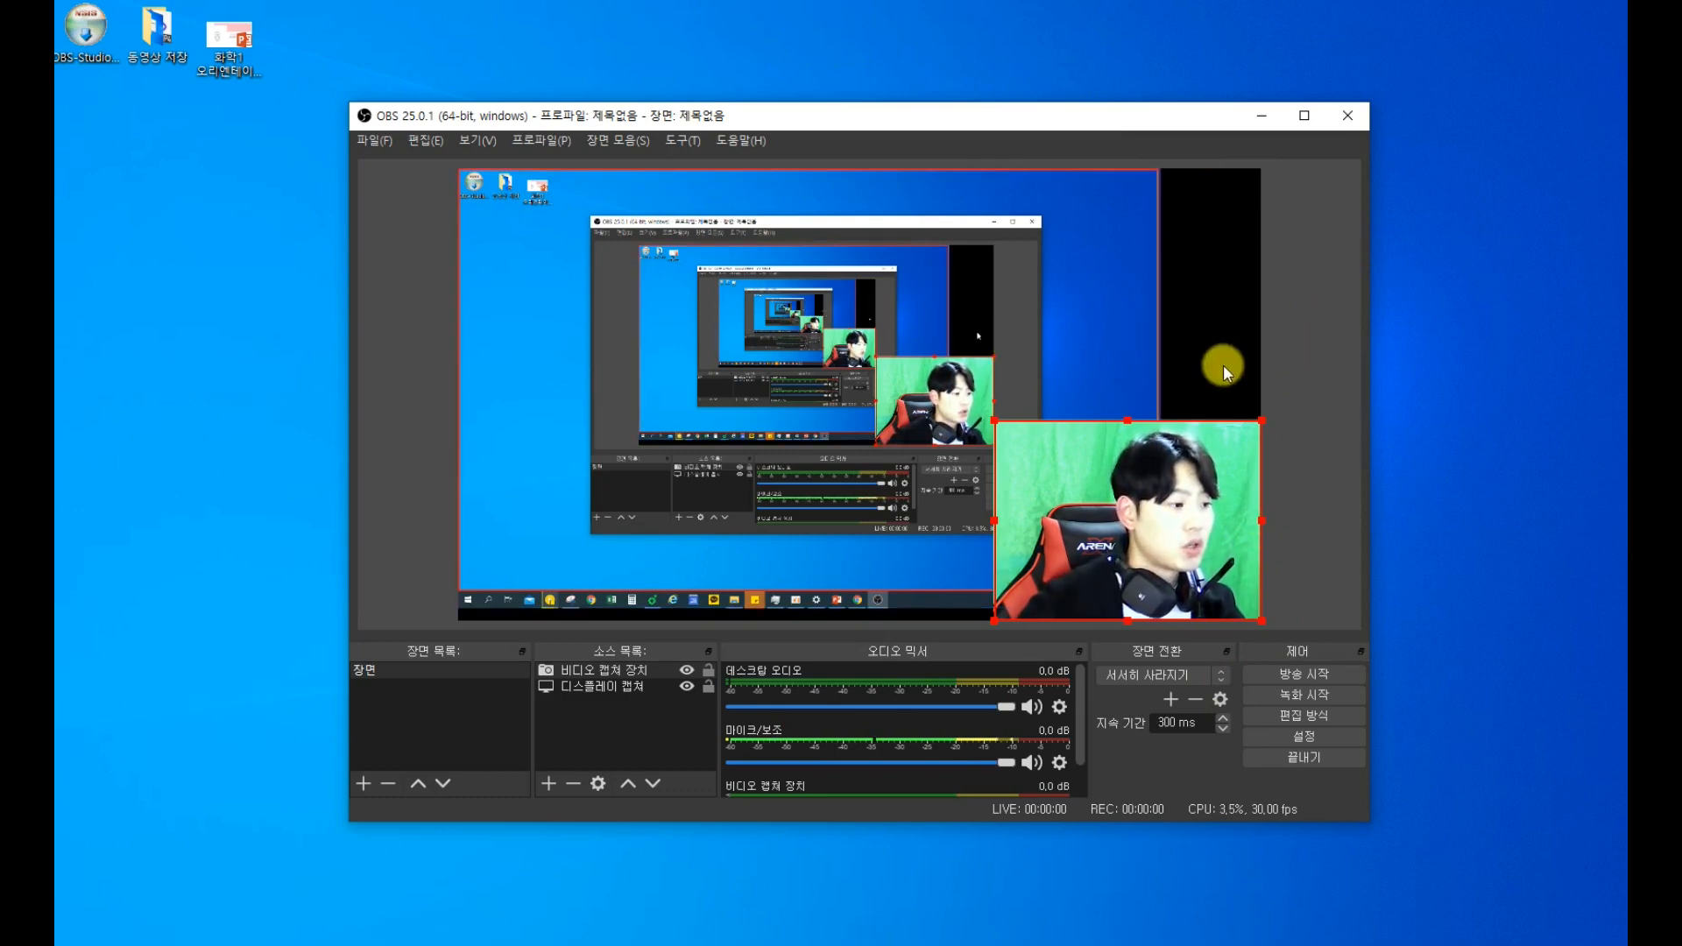
click(1075, 480)
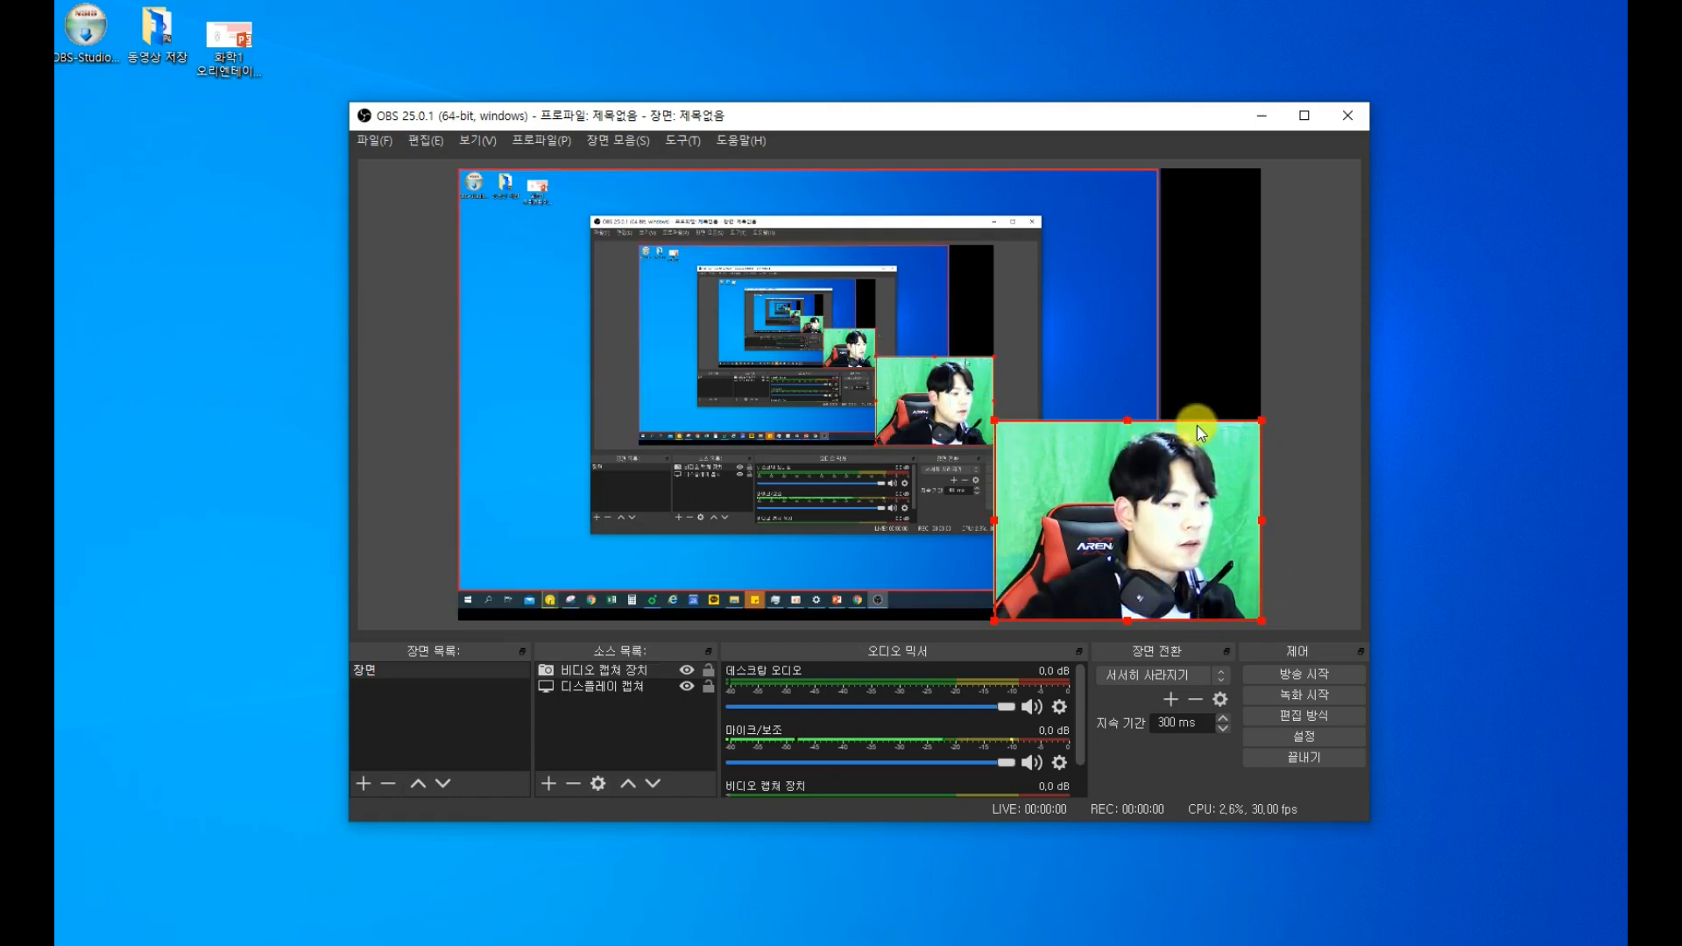
drag(1259, 422, 1143, 517)
drag(1087, 569, 1211, 582)
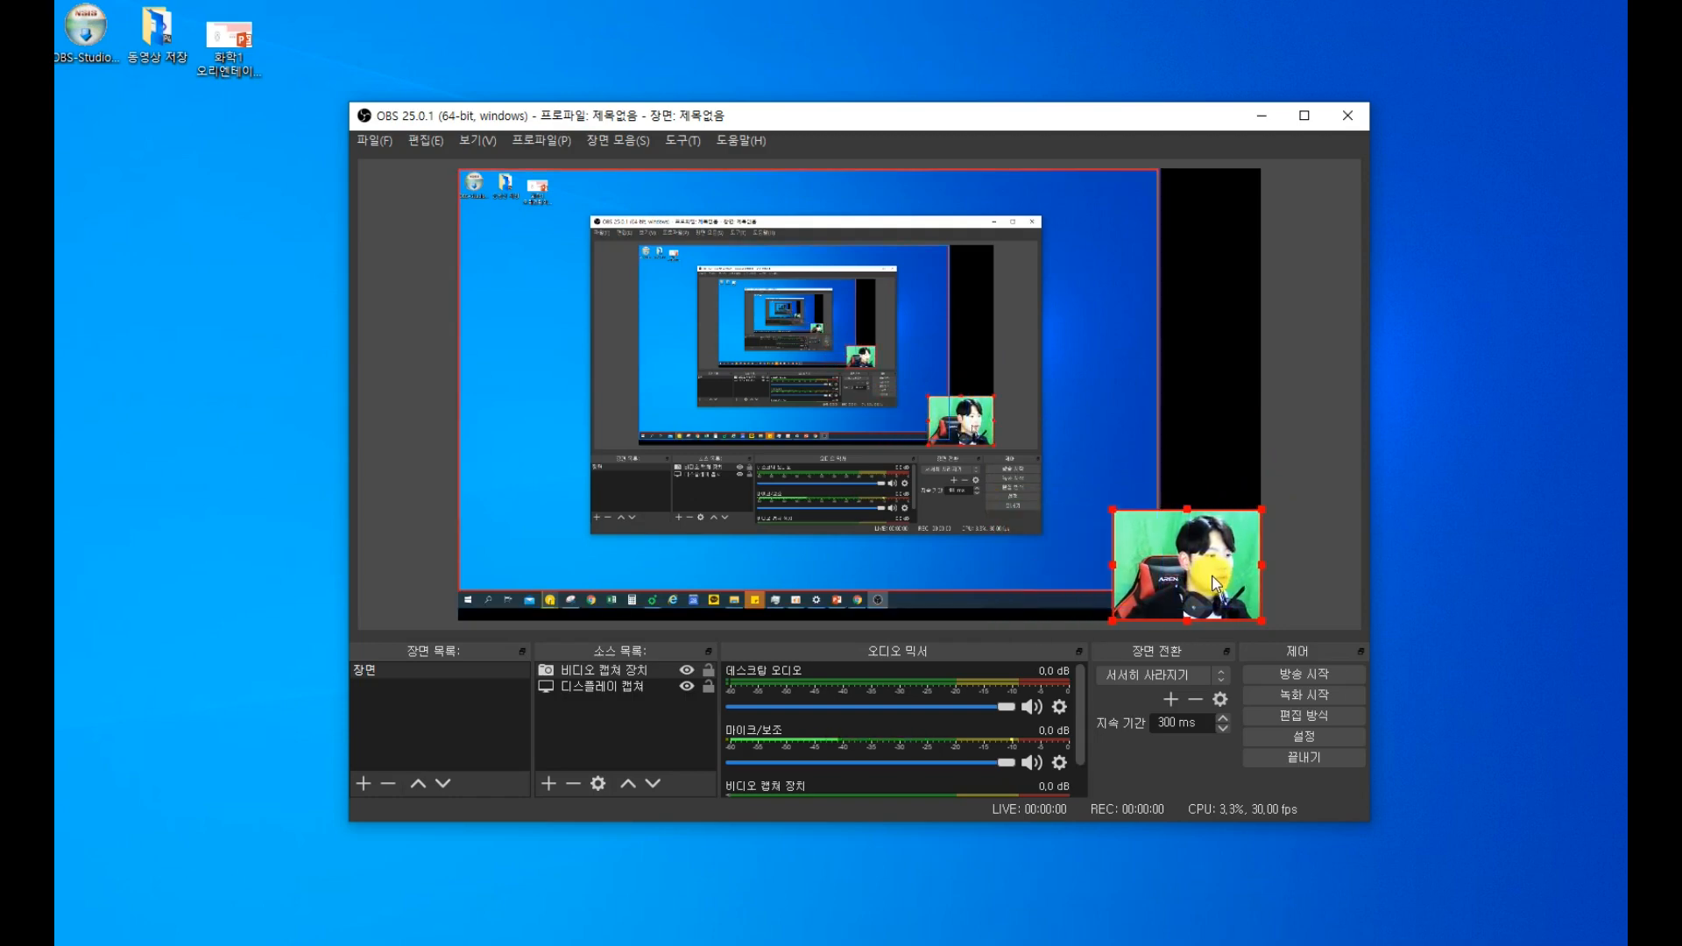
Enlarge the display capture proportionally until it fills the full height of the canvas, and deselect it
click(1106, 474)
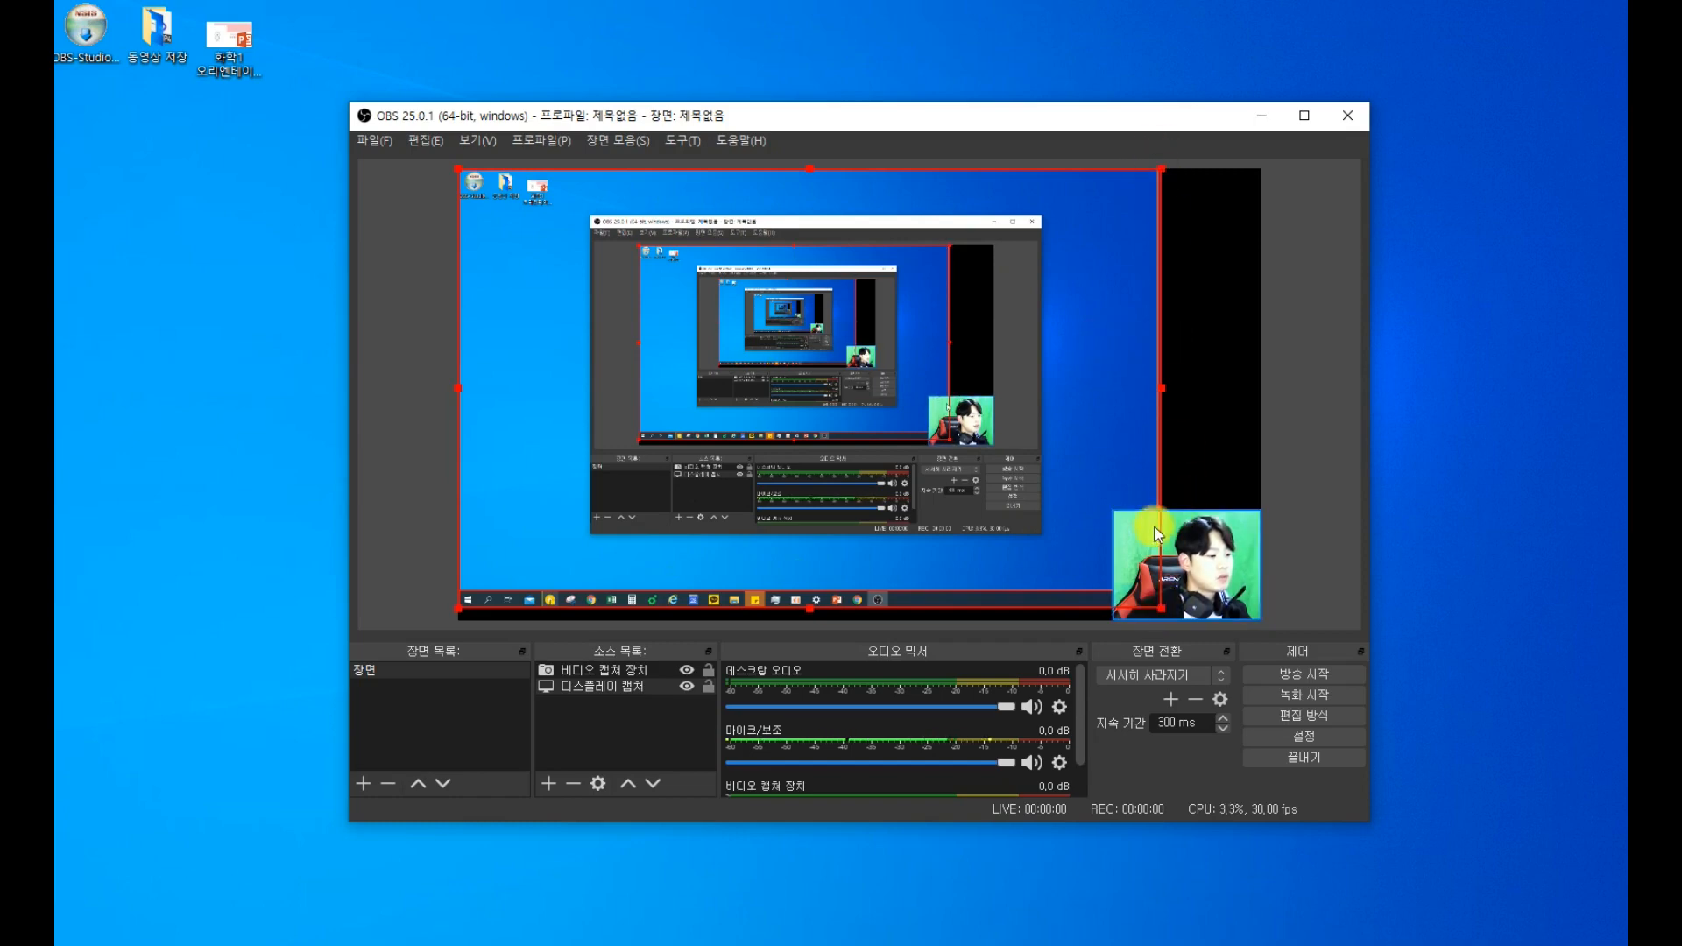
drag(1161, 607, 1180, 620)
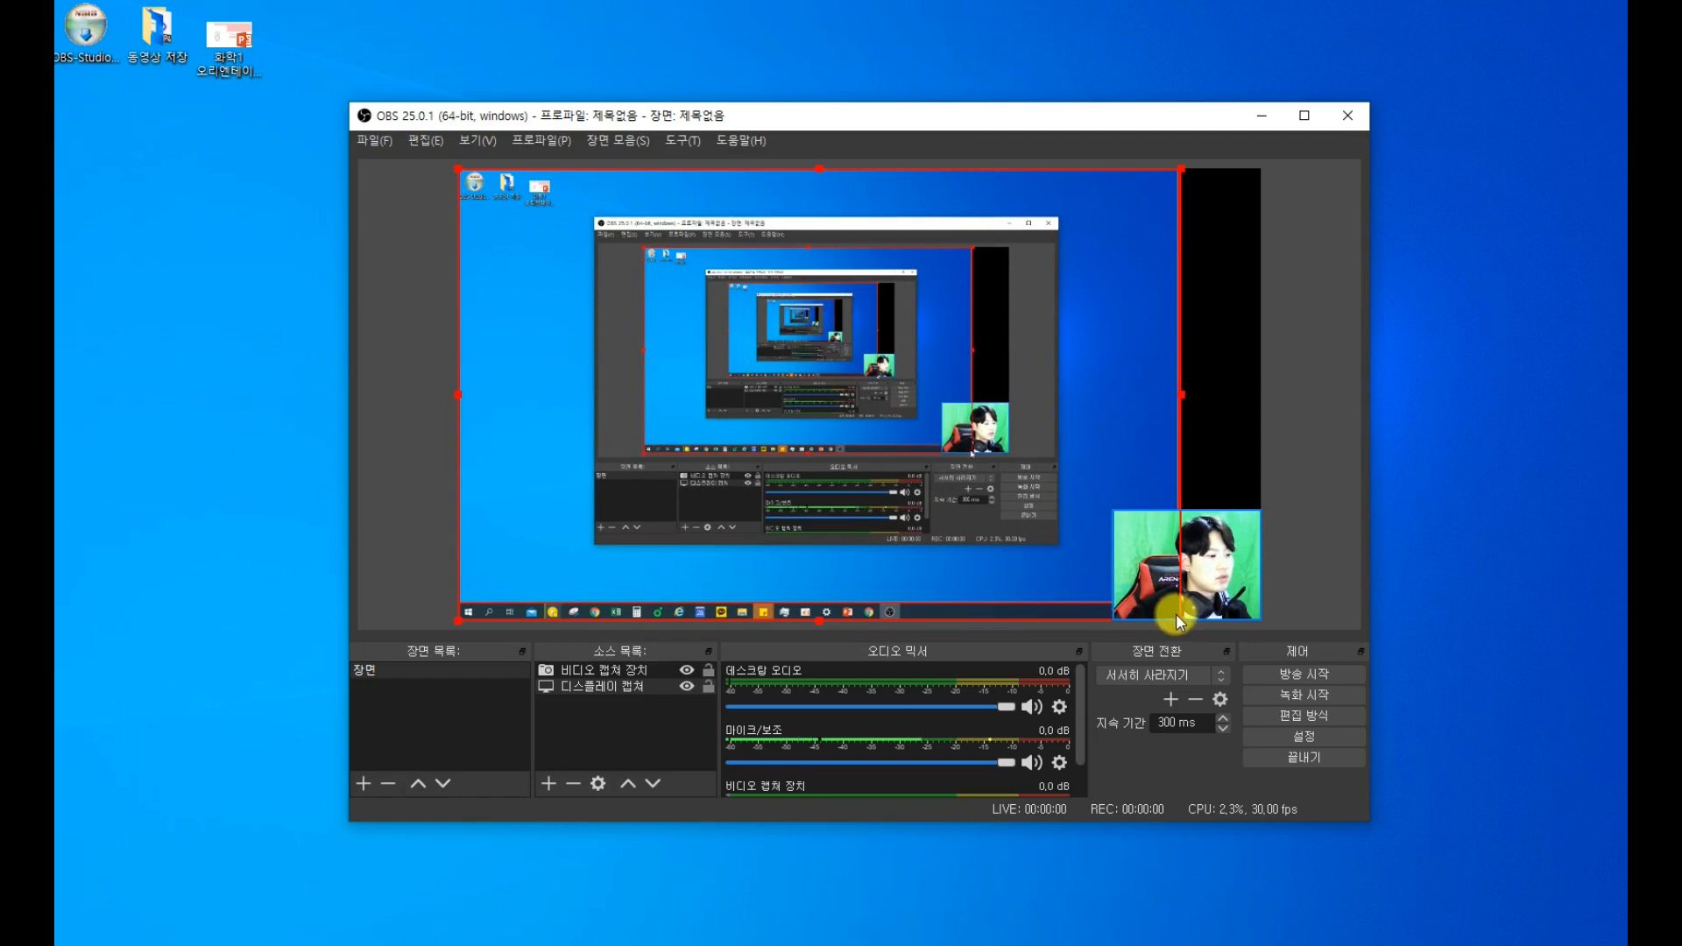
click(1338, 549)
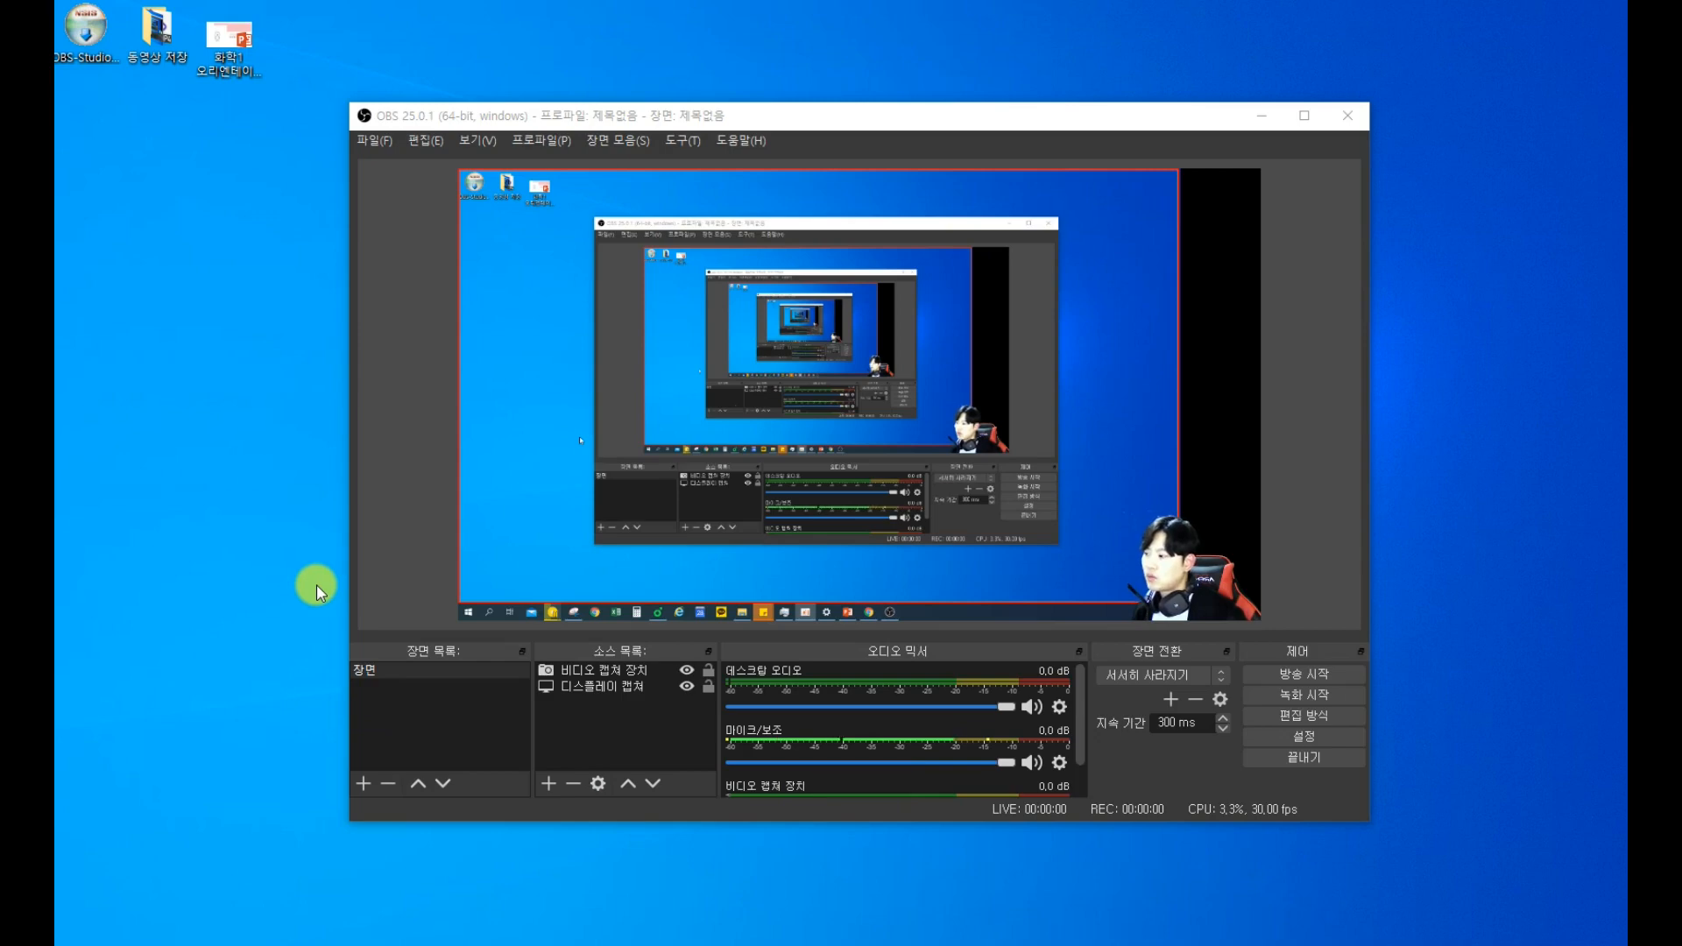
Set the video bitrate to 15000 Kbps in the output settings
click(371, 143)
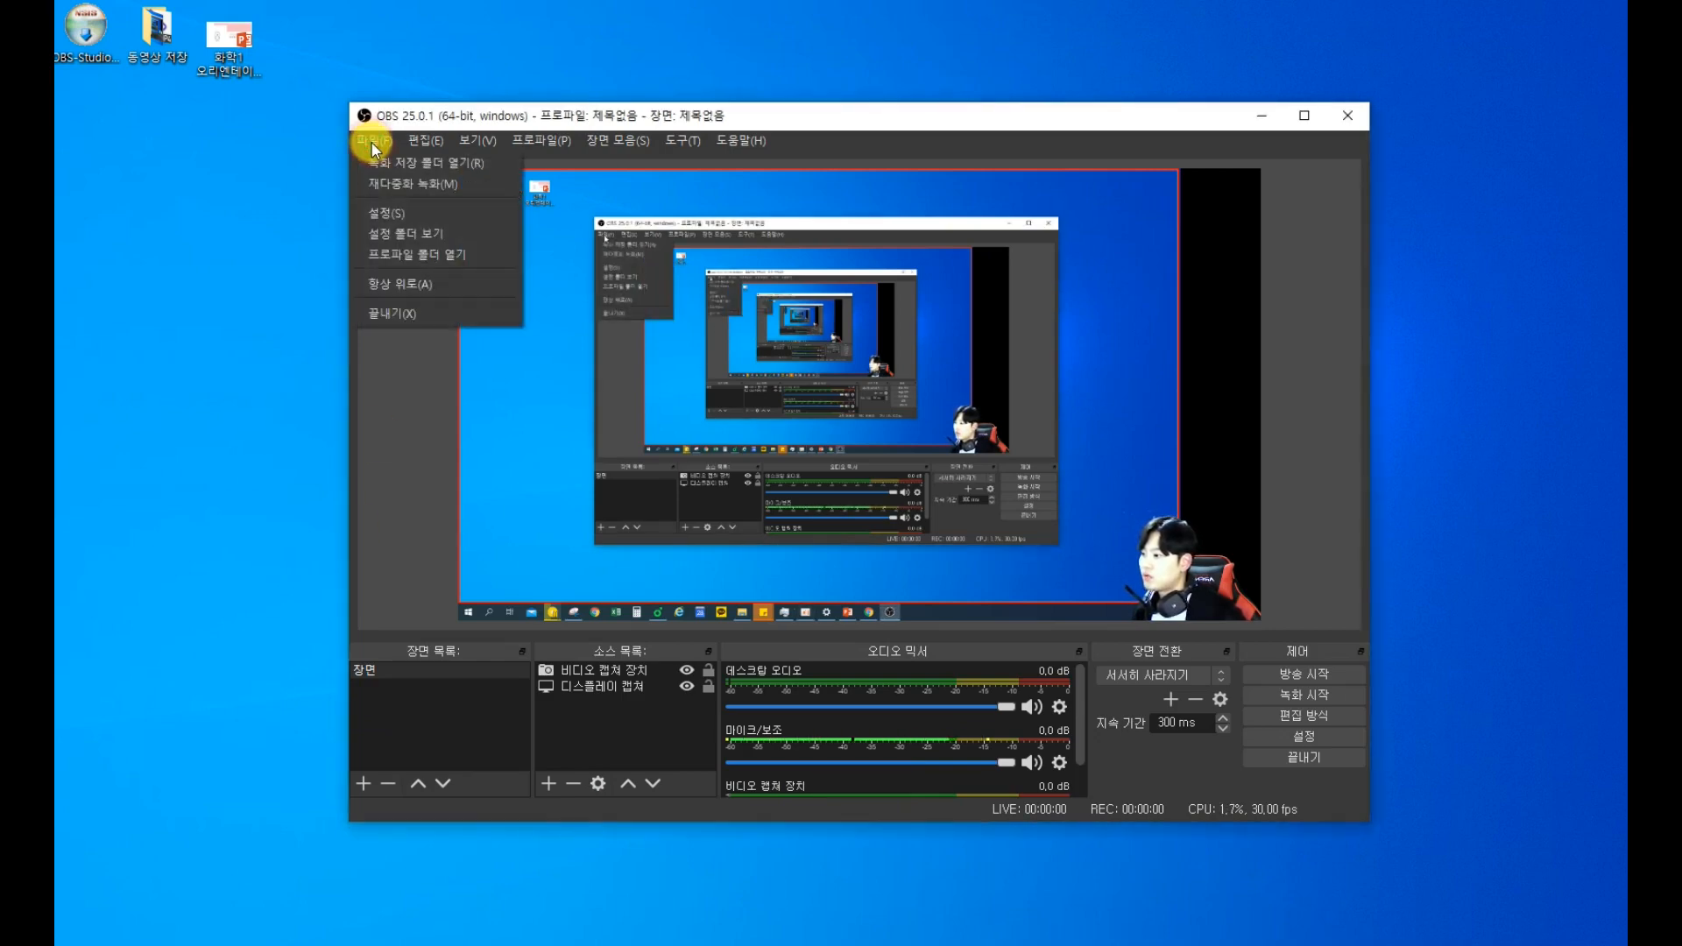
click(391, 212)
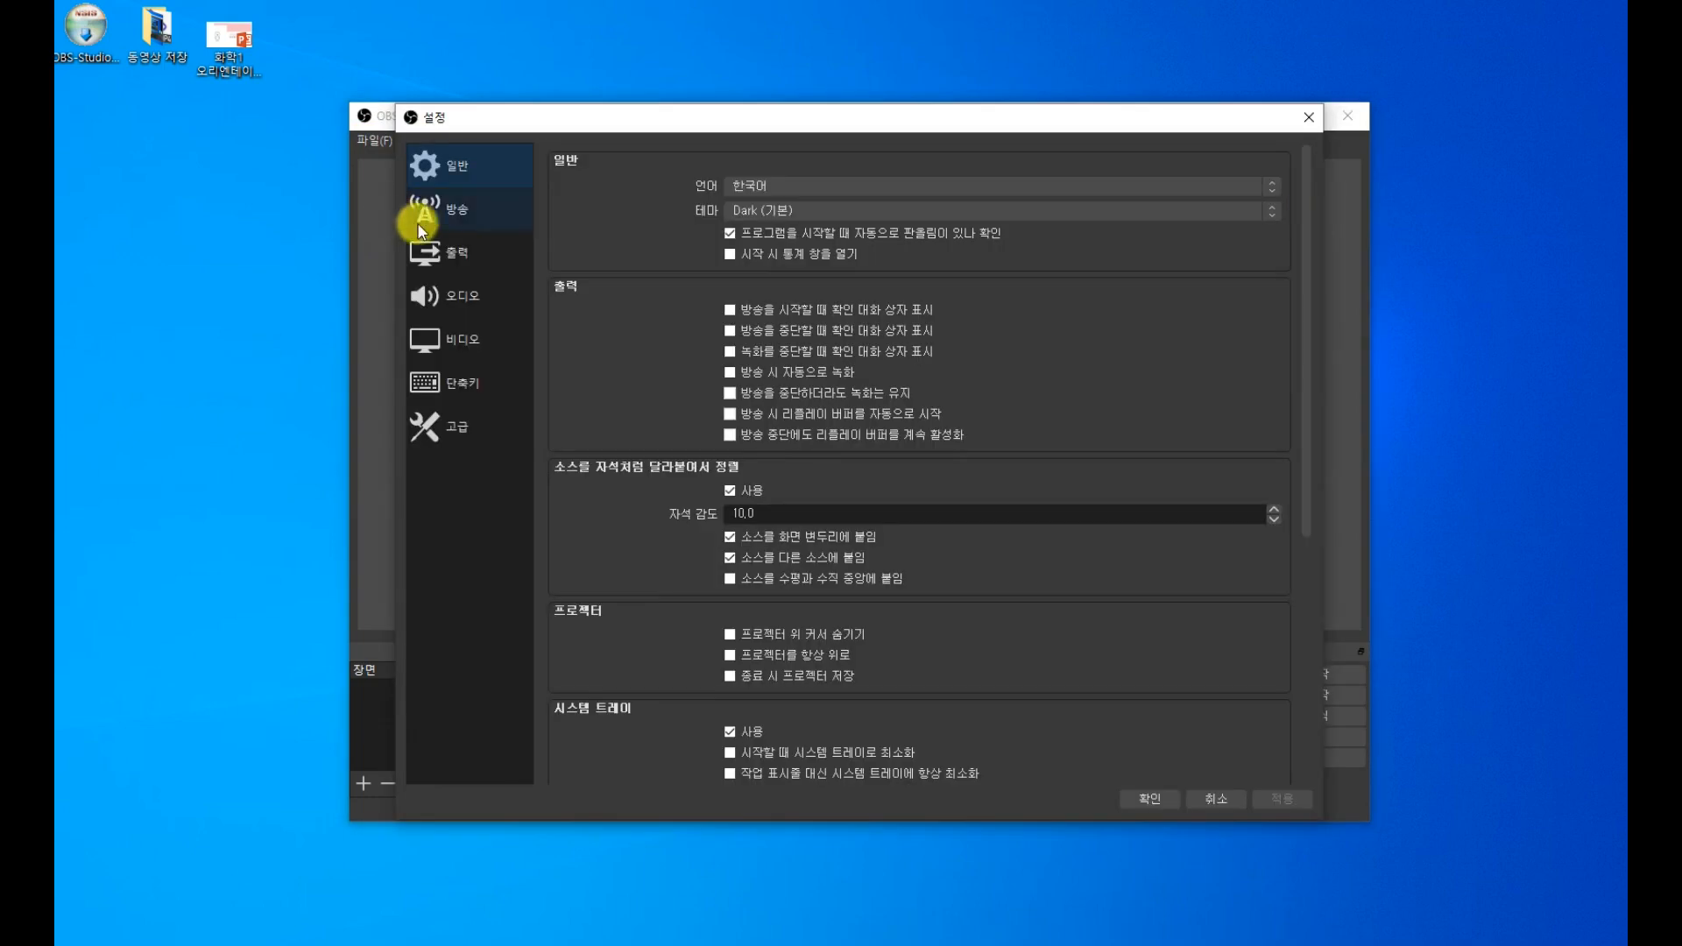
click(463, 253)
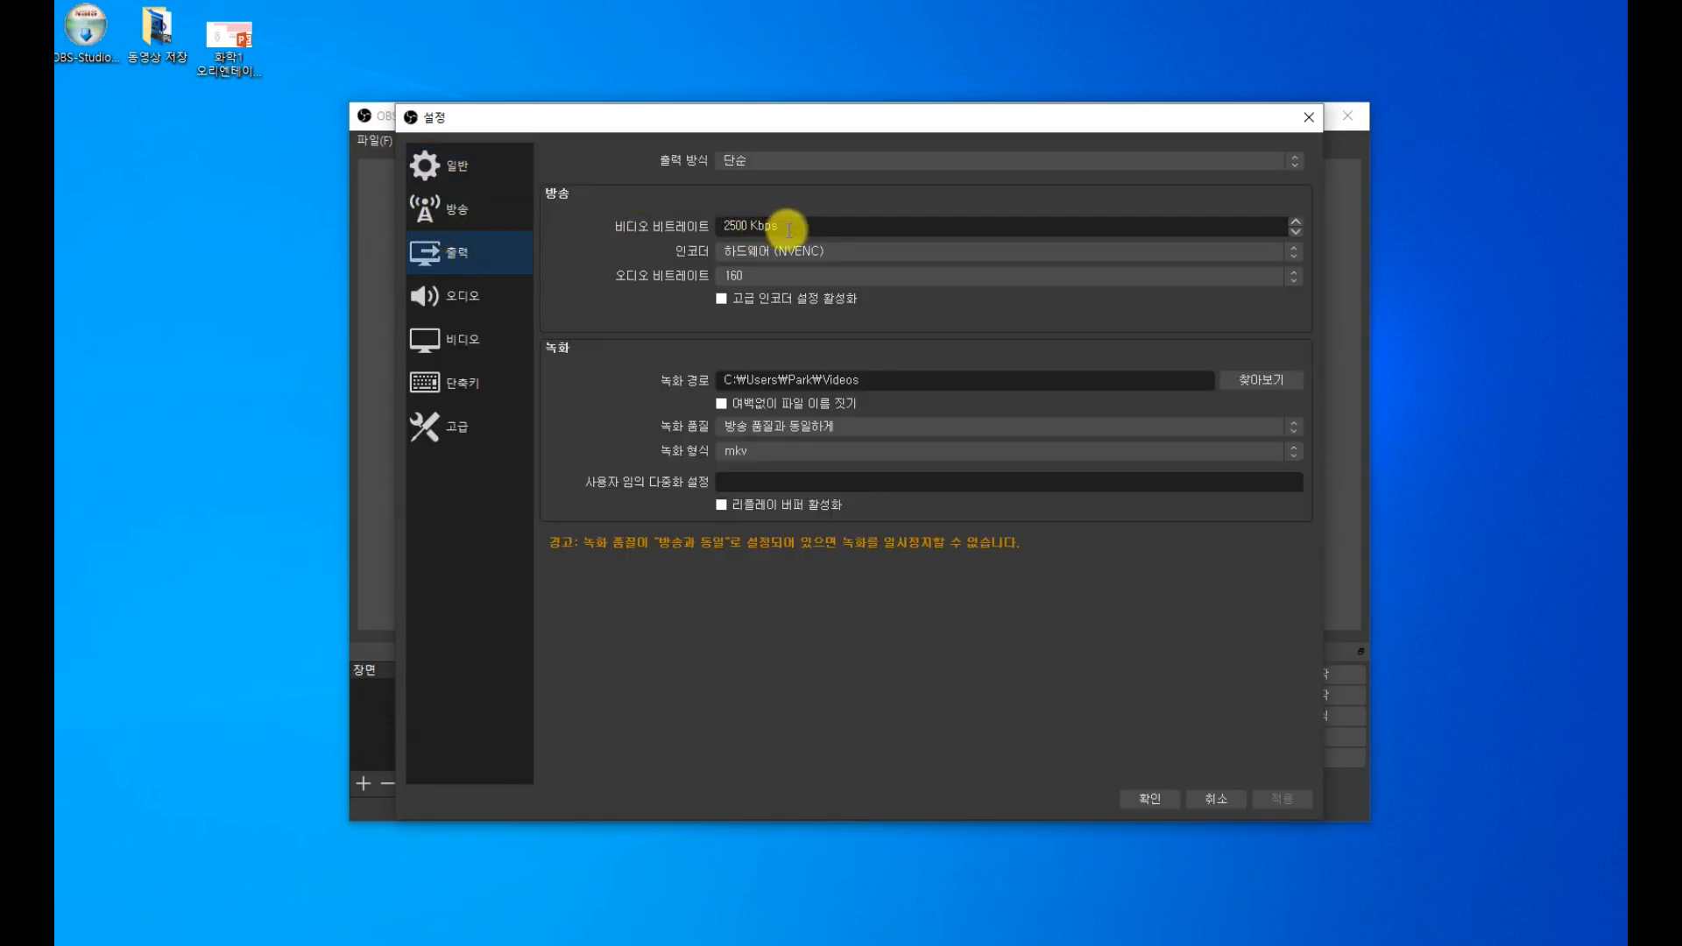
drag(788, 226, 708, 237)
text(15000)
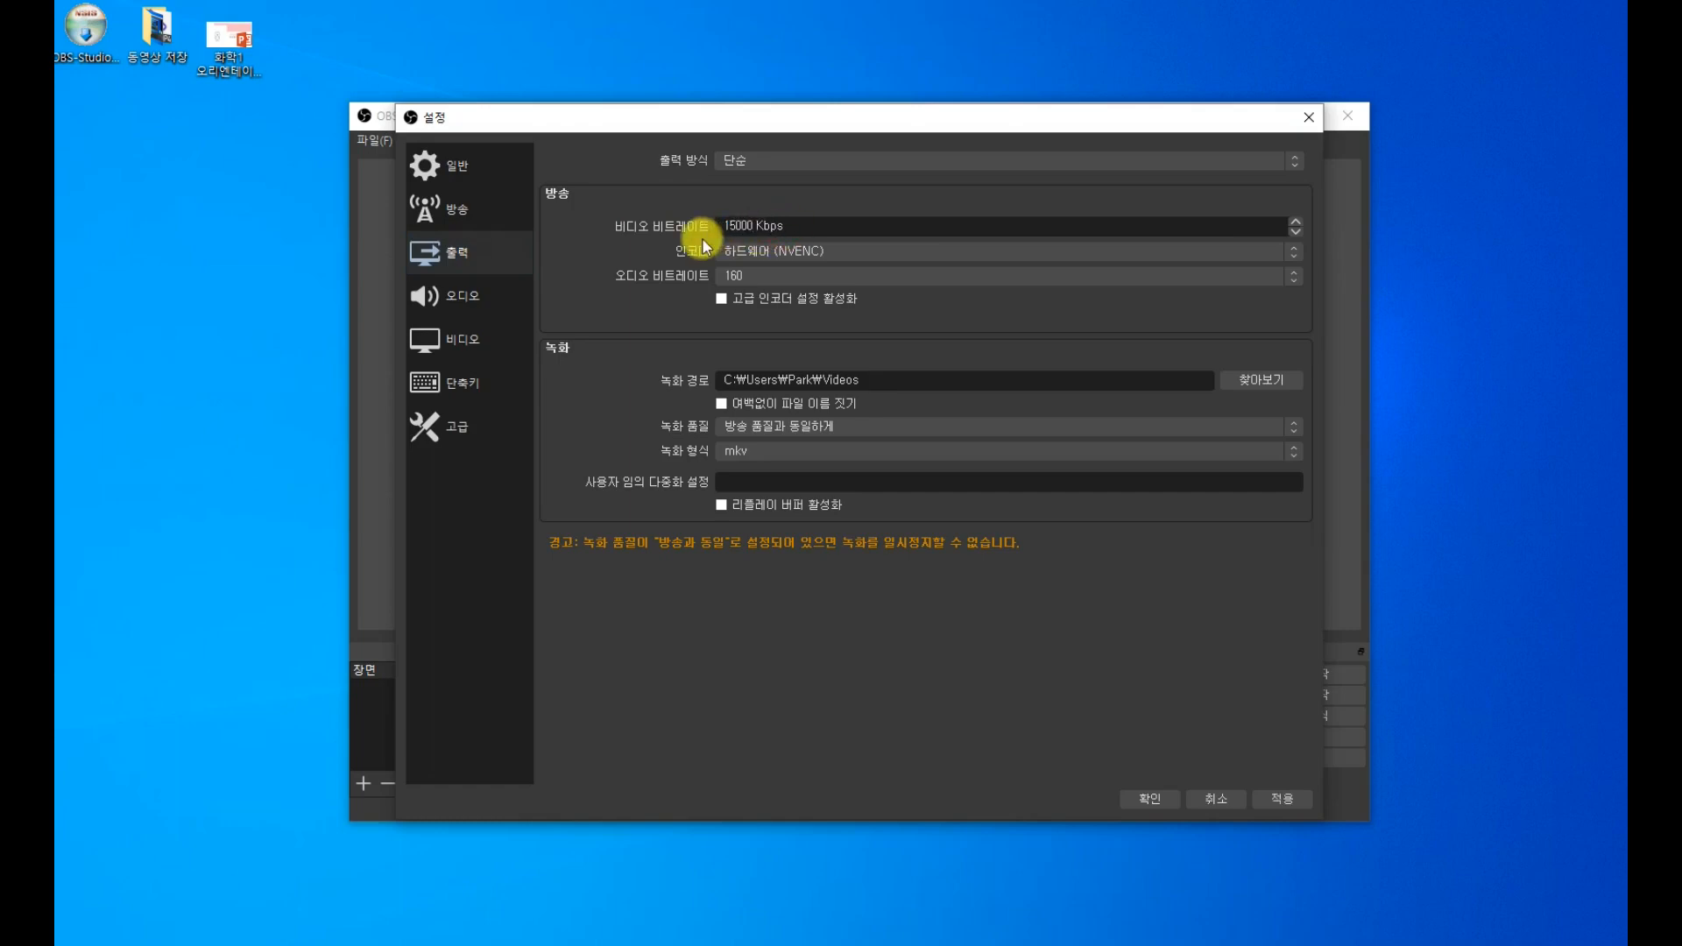
Set the streaming encoder to software (x264) and the audio bitrate to 320
click(766, 251)
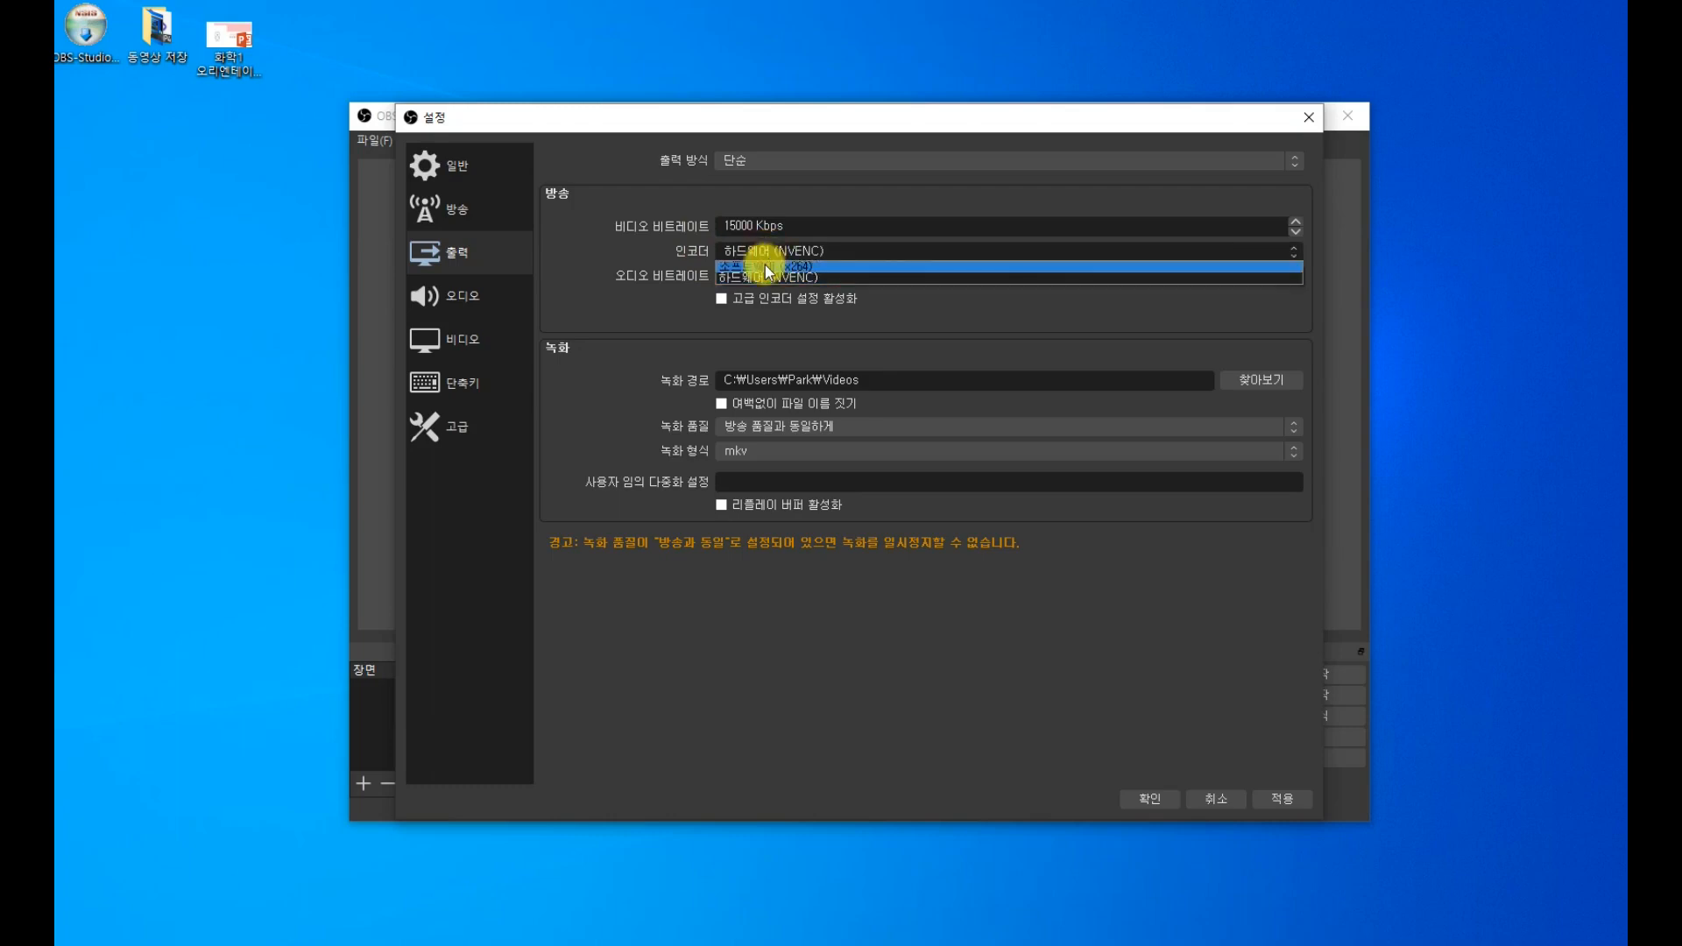
click(763, 266)
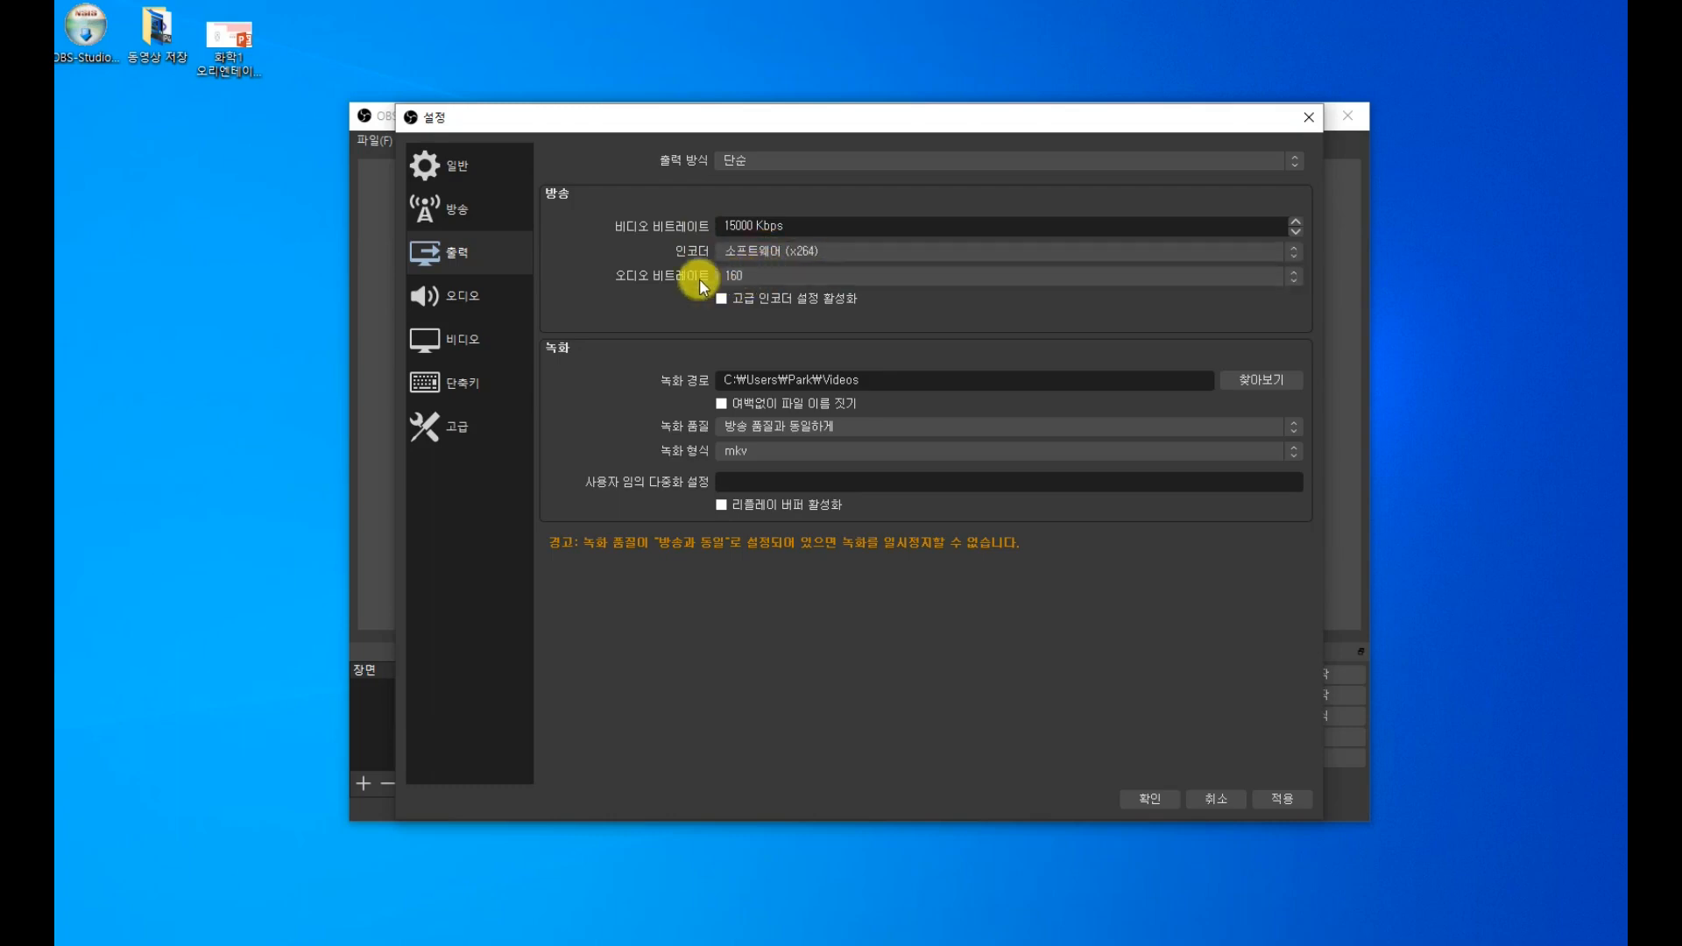
click(742, 277)
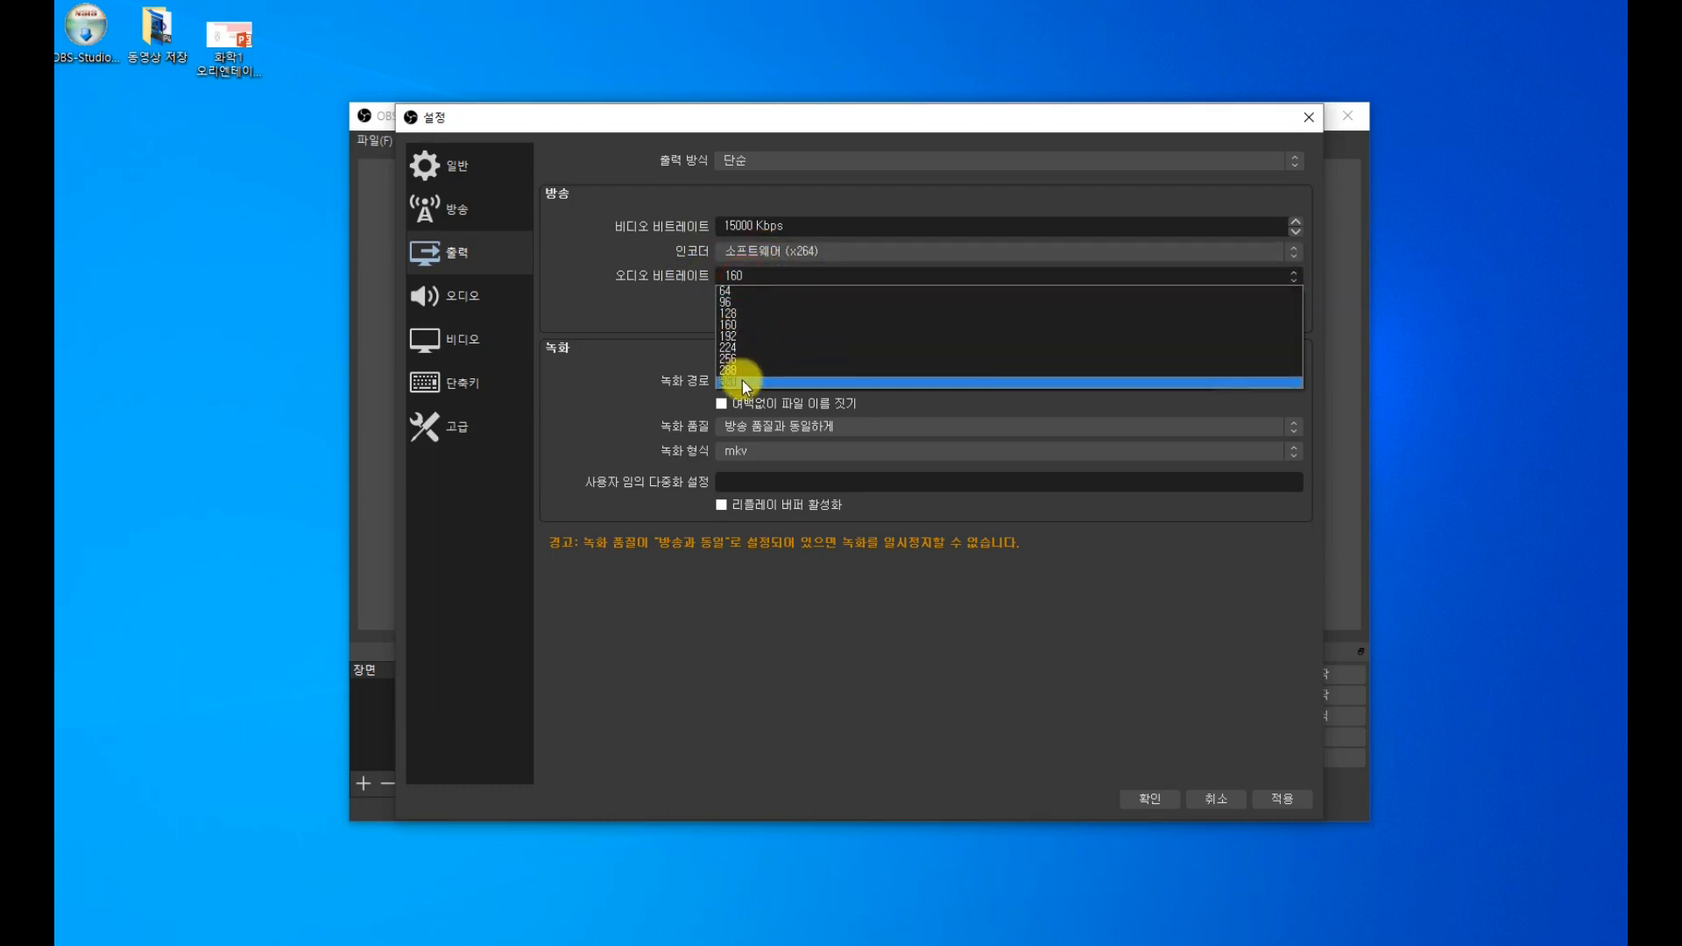
click(743, 380)
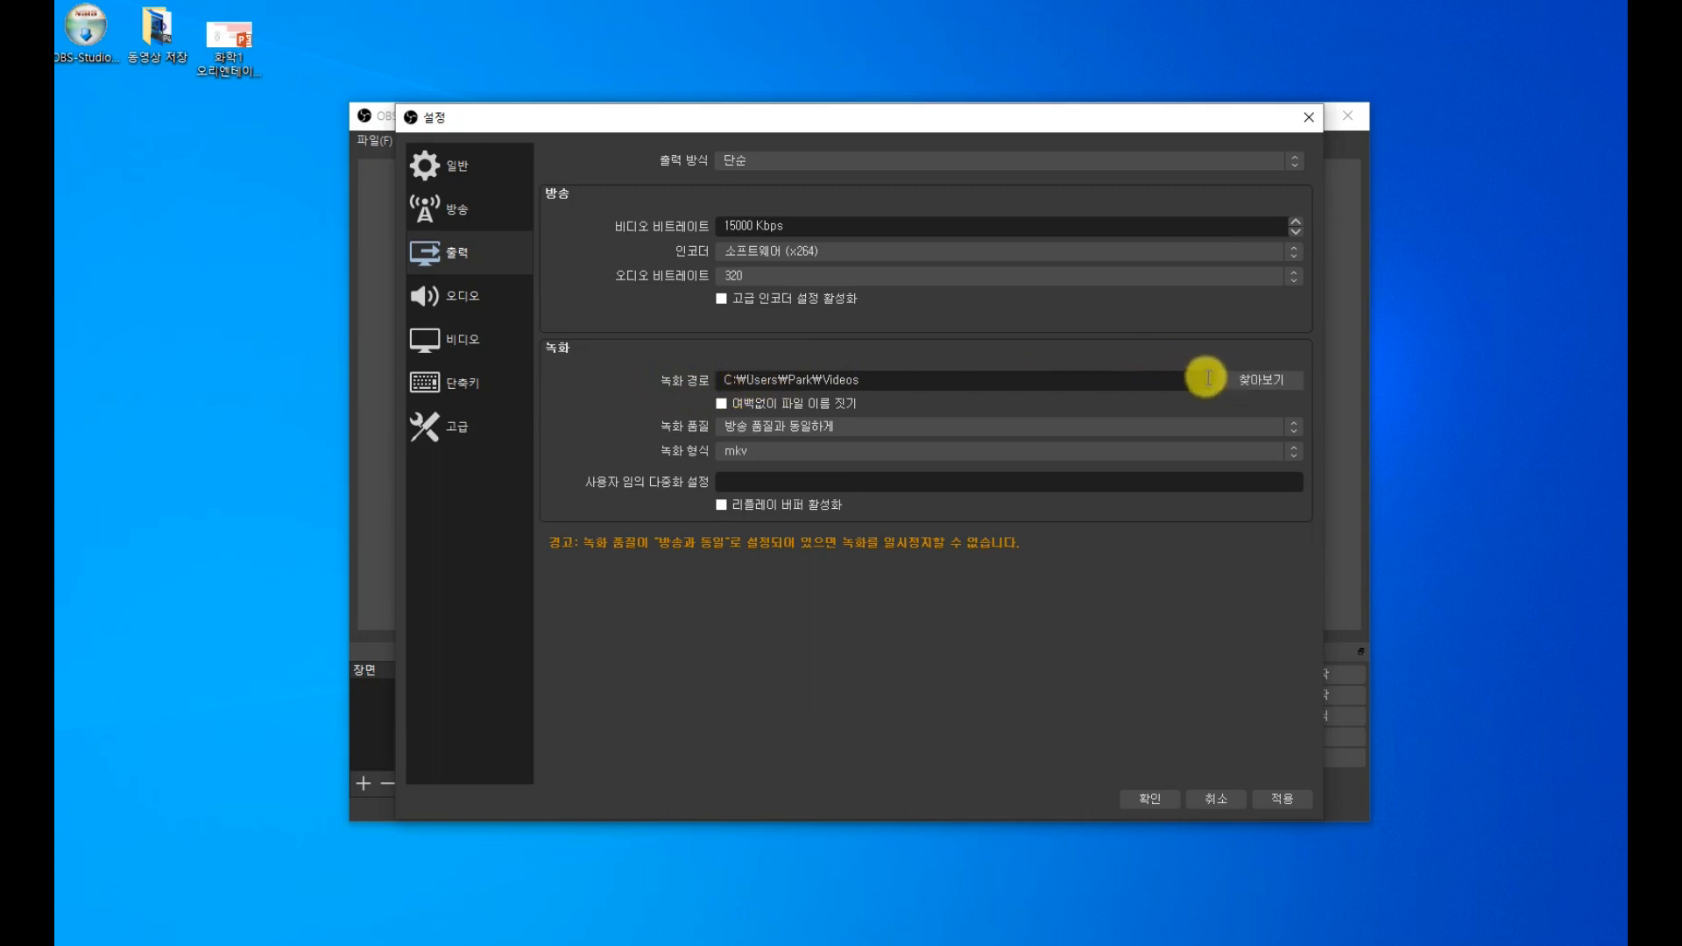
Set the recording path to the 동영상 저장 folder on the desktop
click(1253, 381)
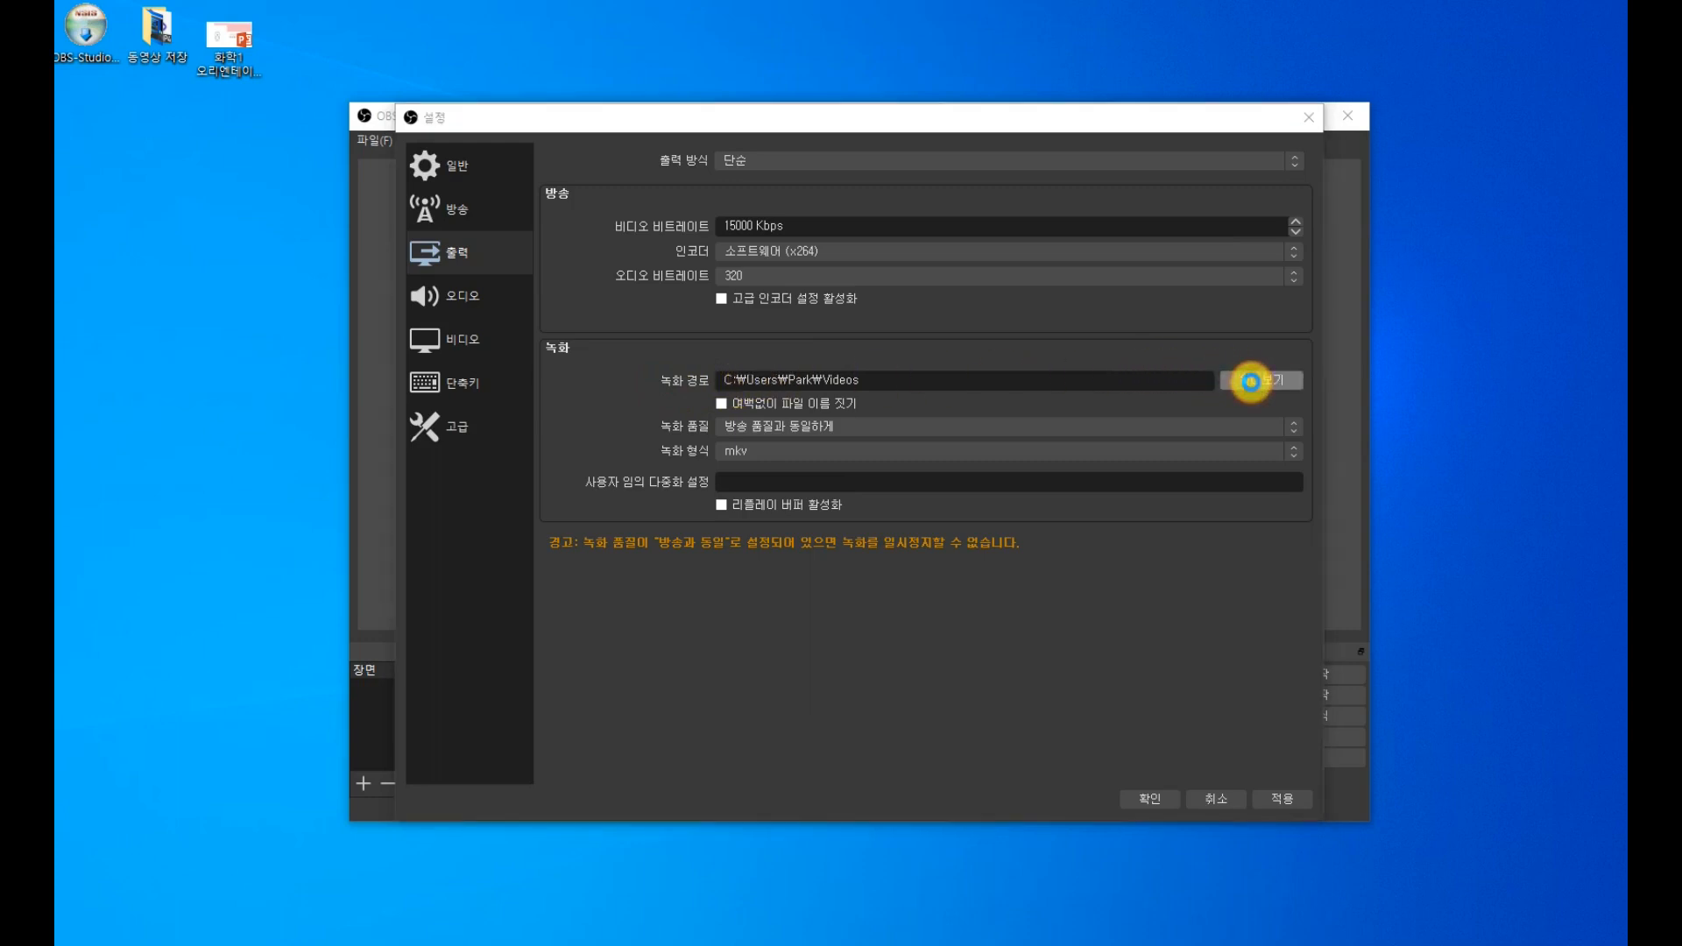
drag(540, 375, 534, 235)
click(481, 272)
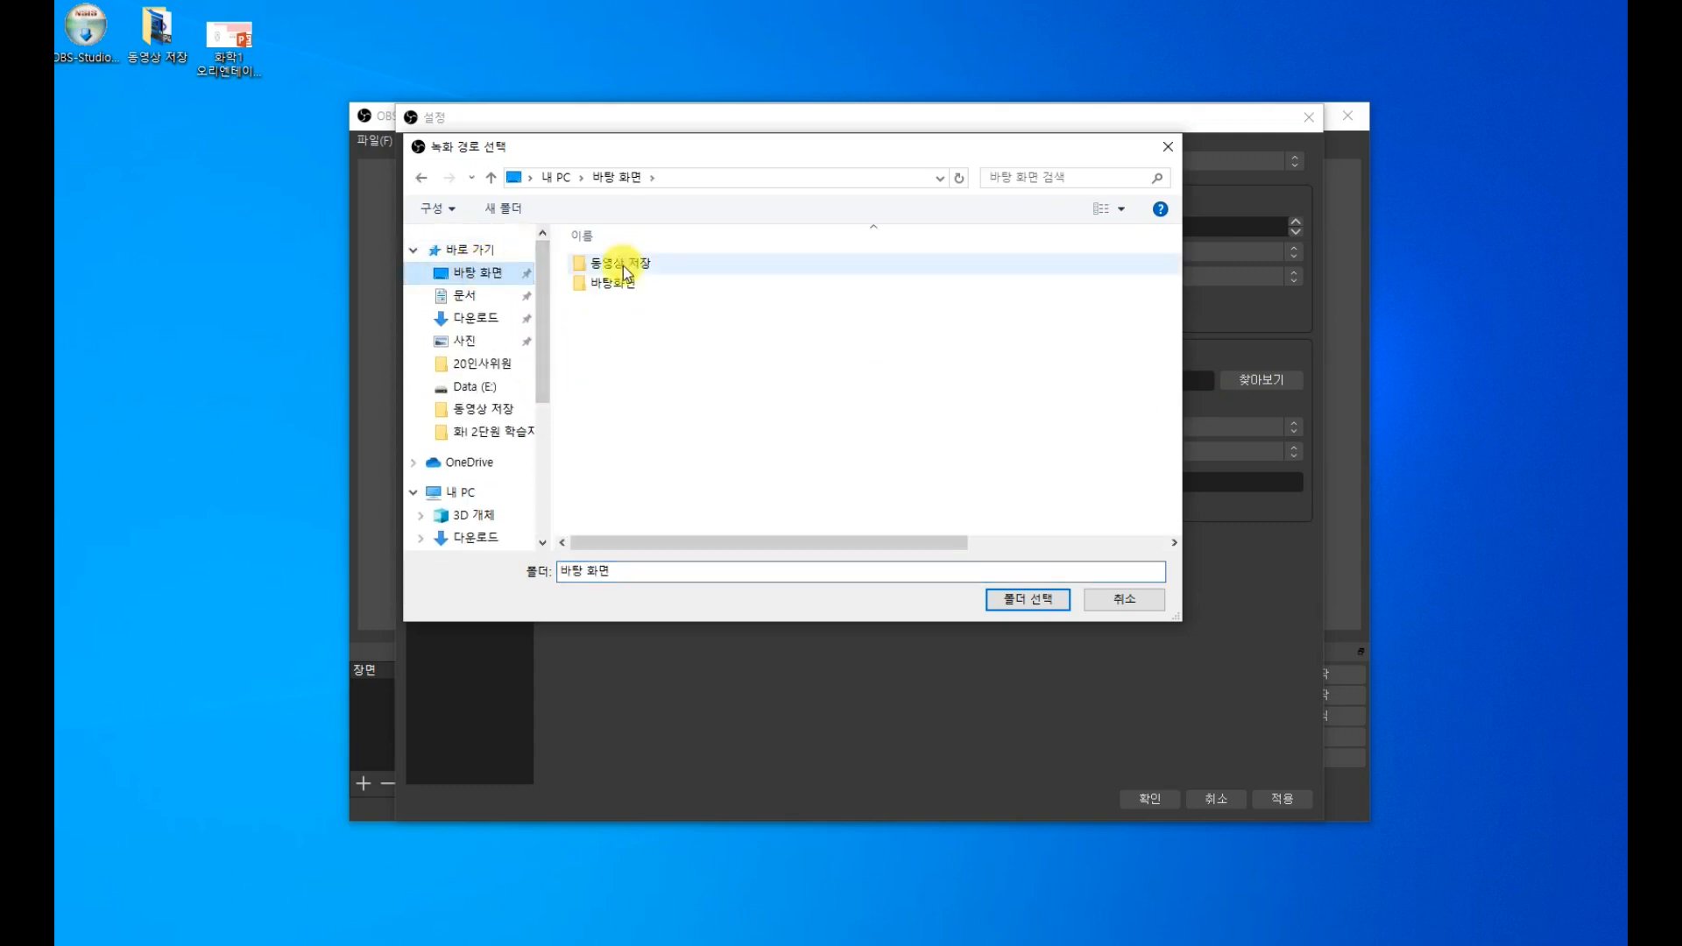
click(624, 264)
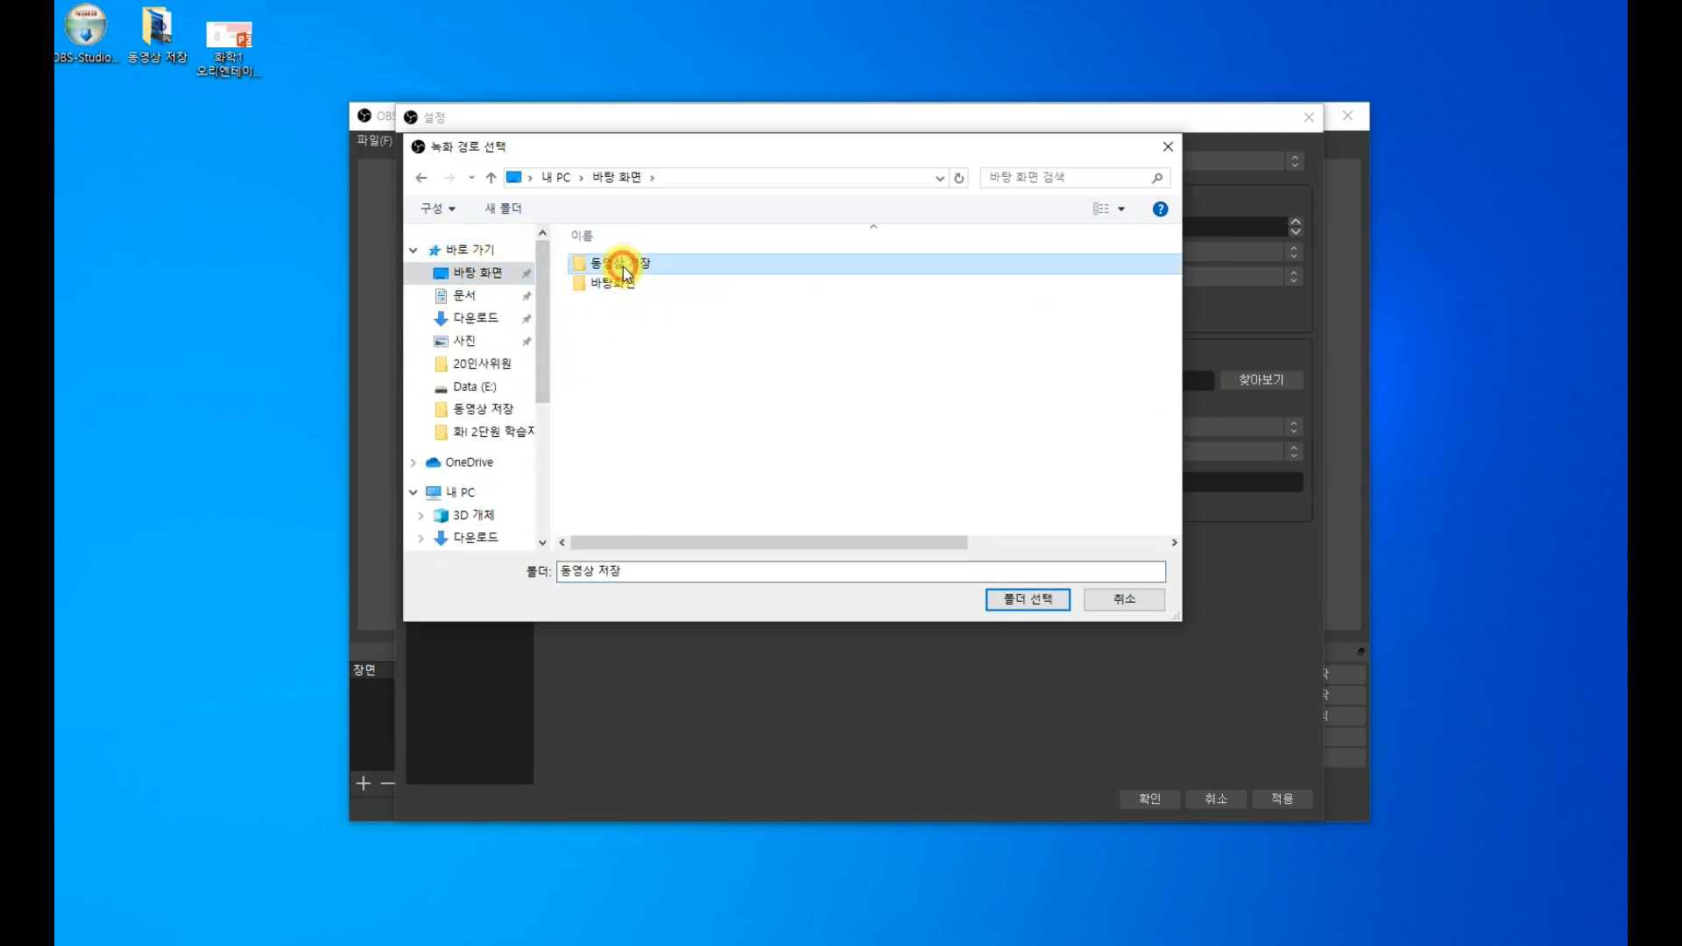
click(1011, 598)
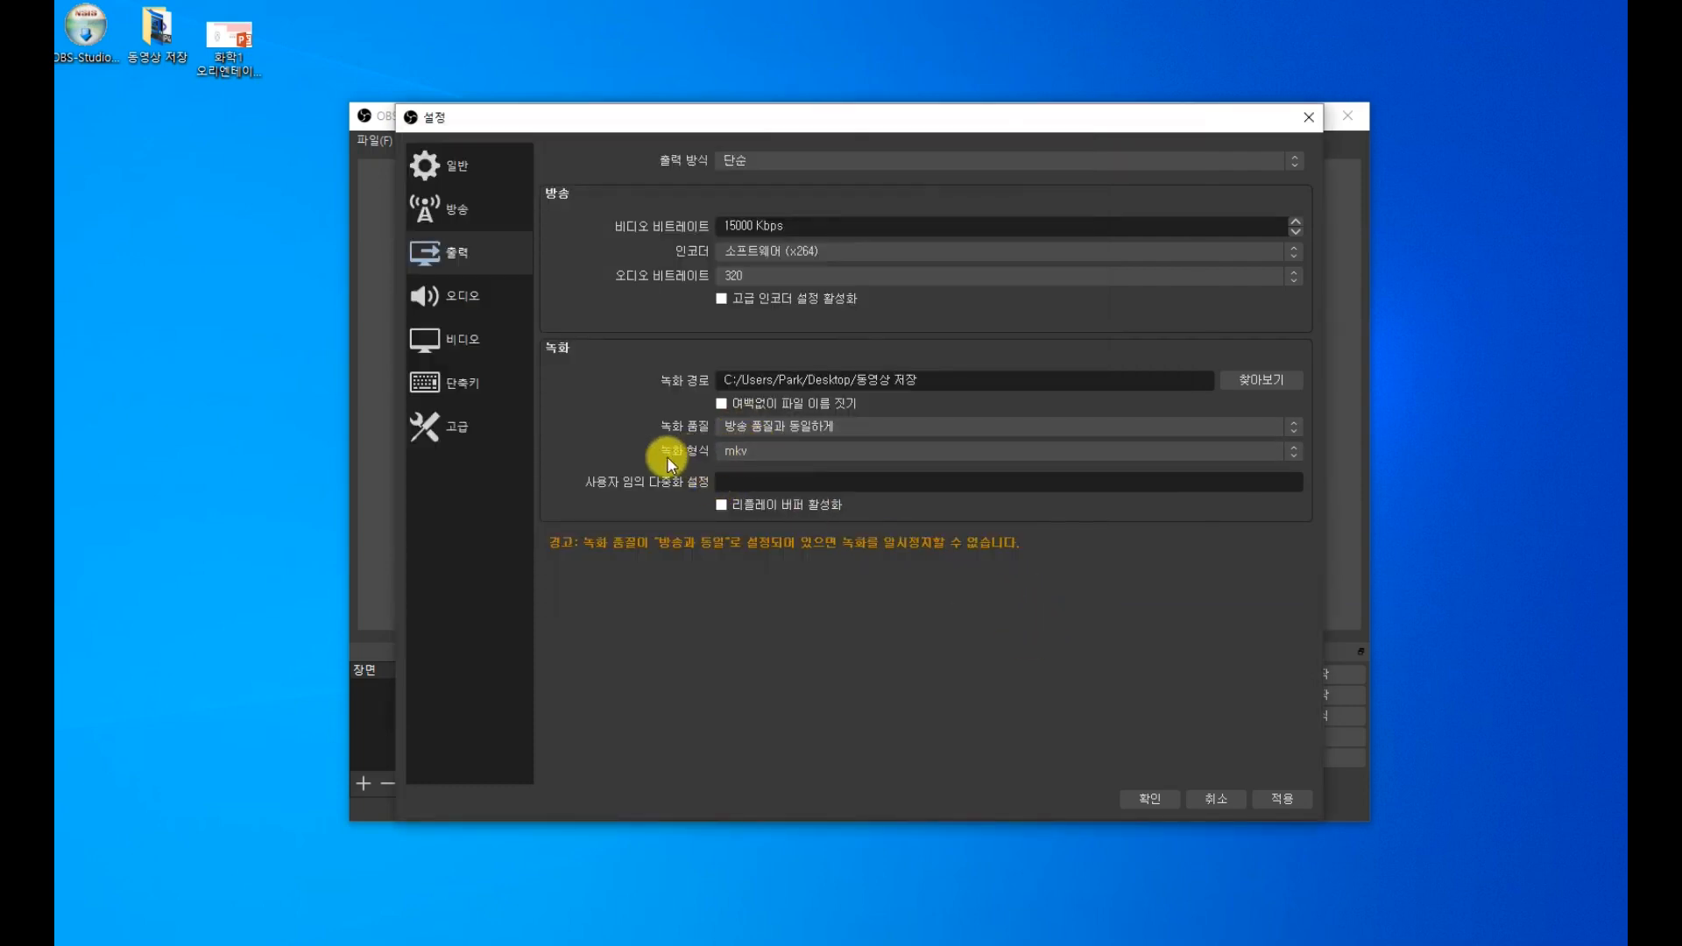
Set the recording format to mp4 and apply the output settings
click(734, 457)
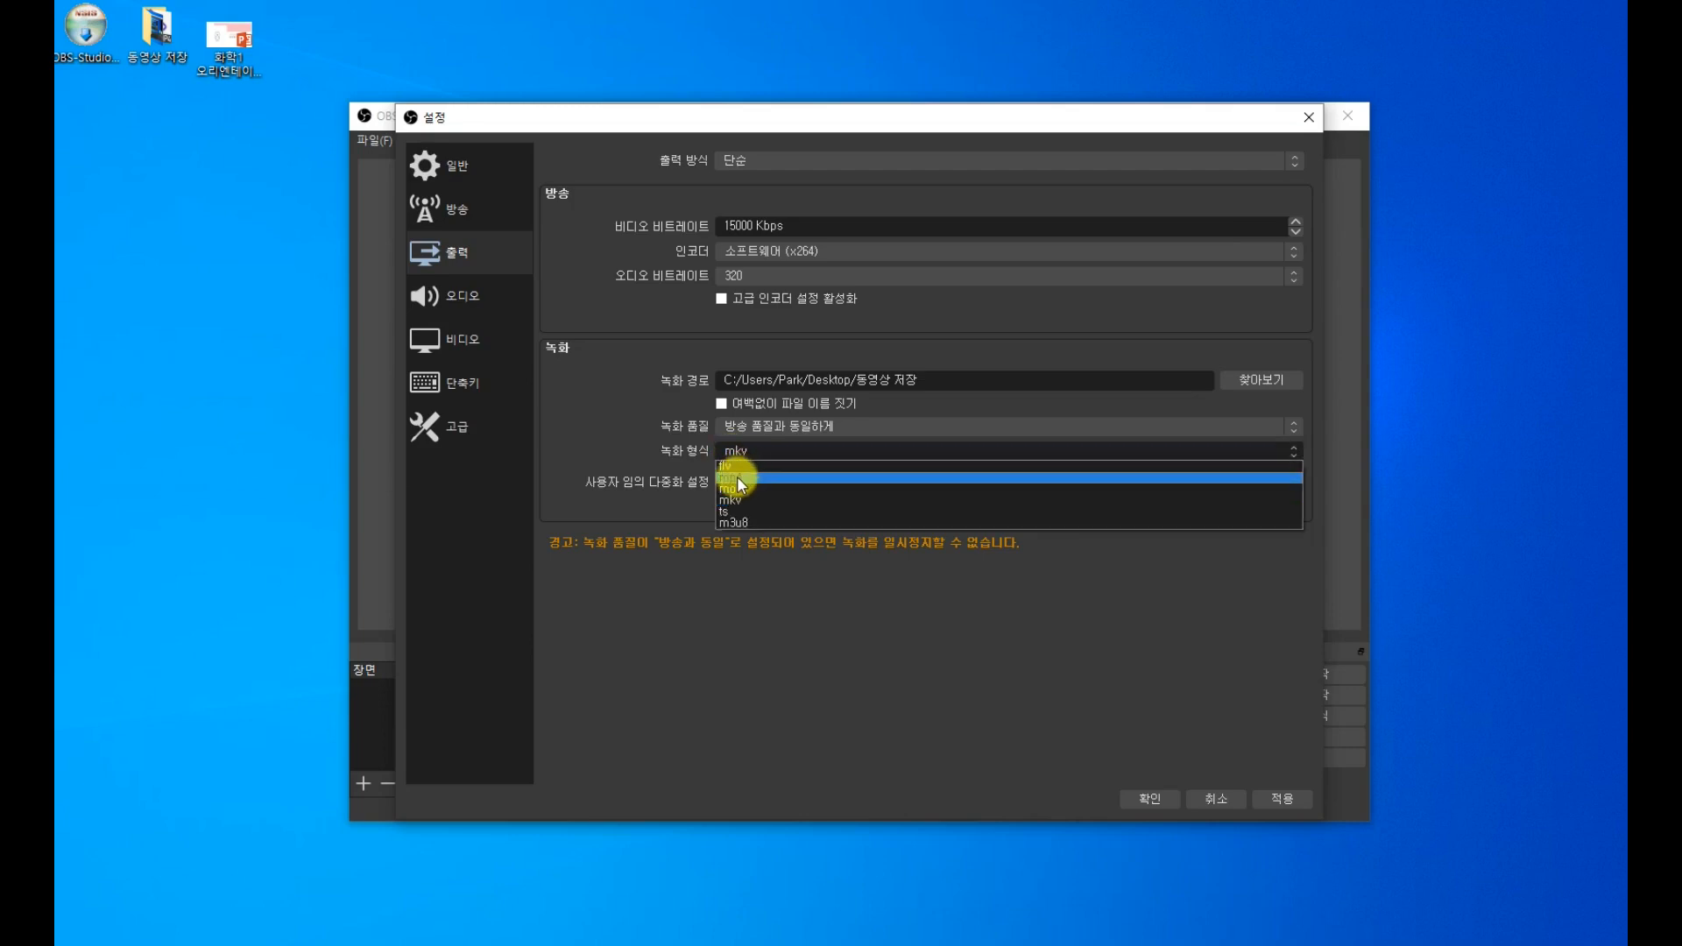
click(737, 478)
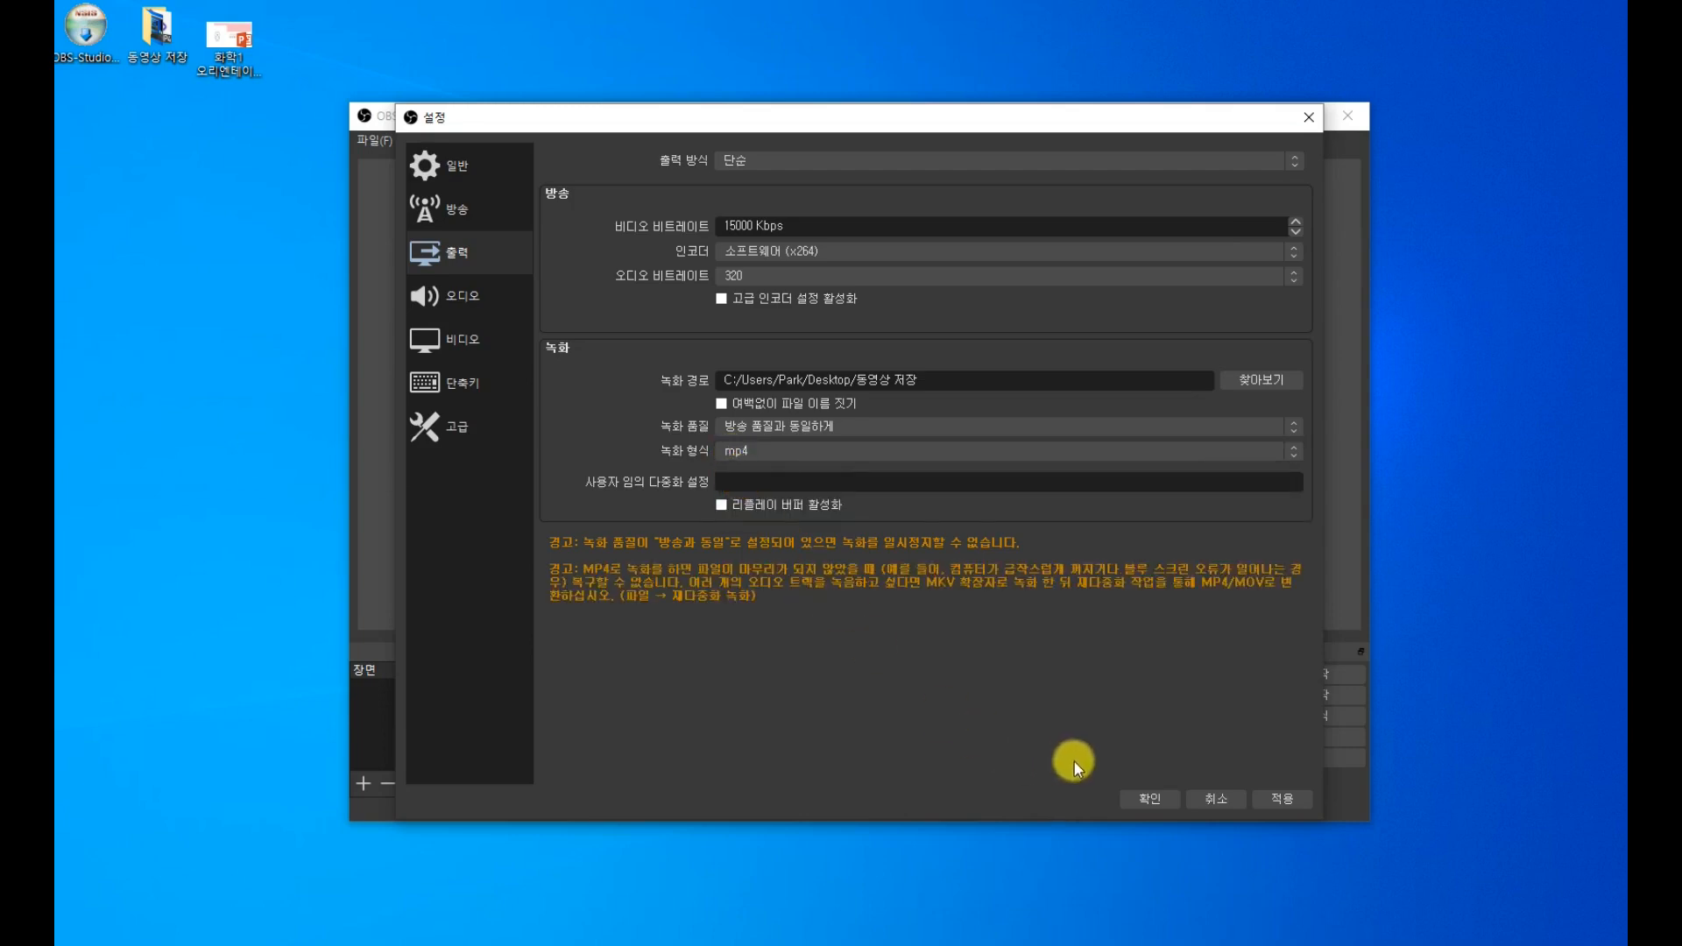
click(1279, 800)
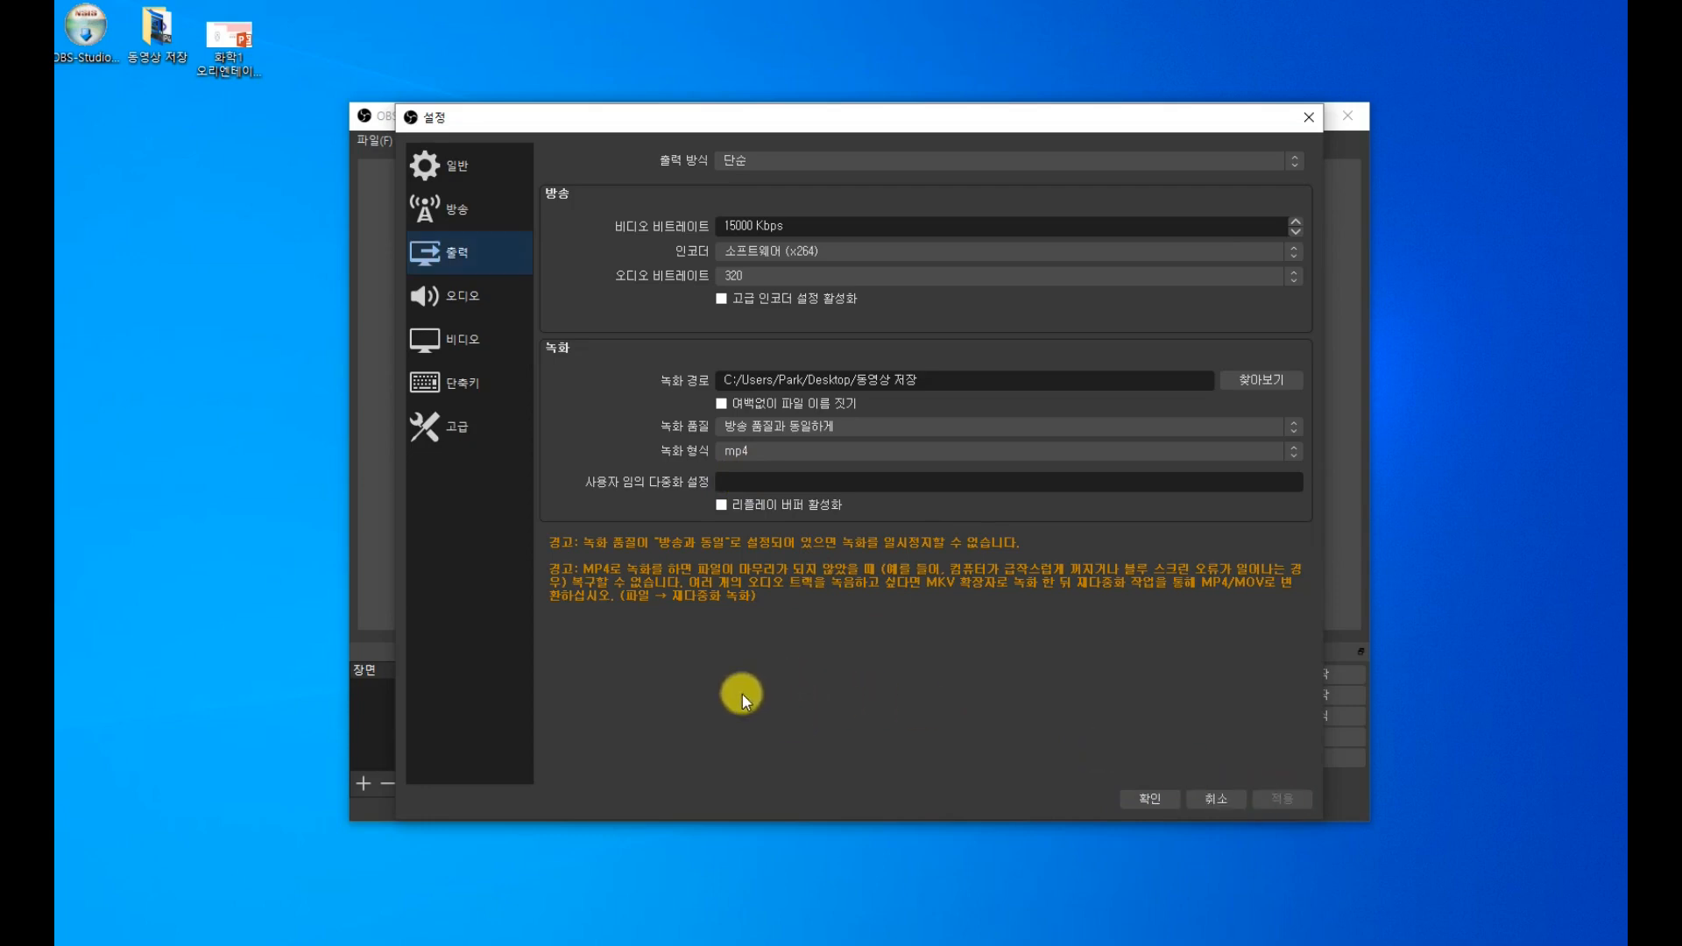
Set the first Mic/Auxiliary audio device to the Logitech G35 Headset microphone in the audio settings
click(466, 307)
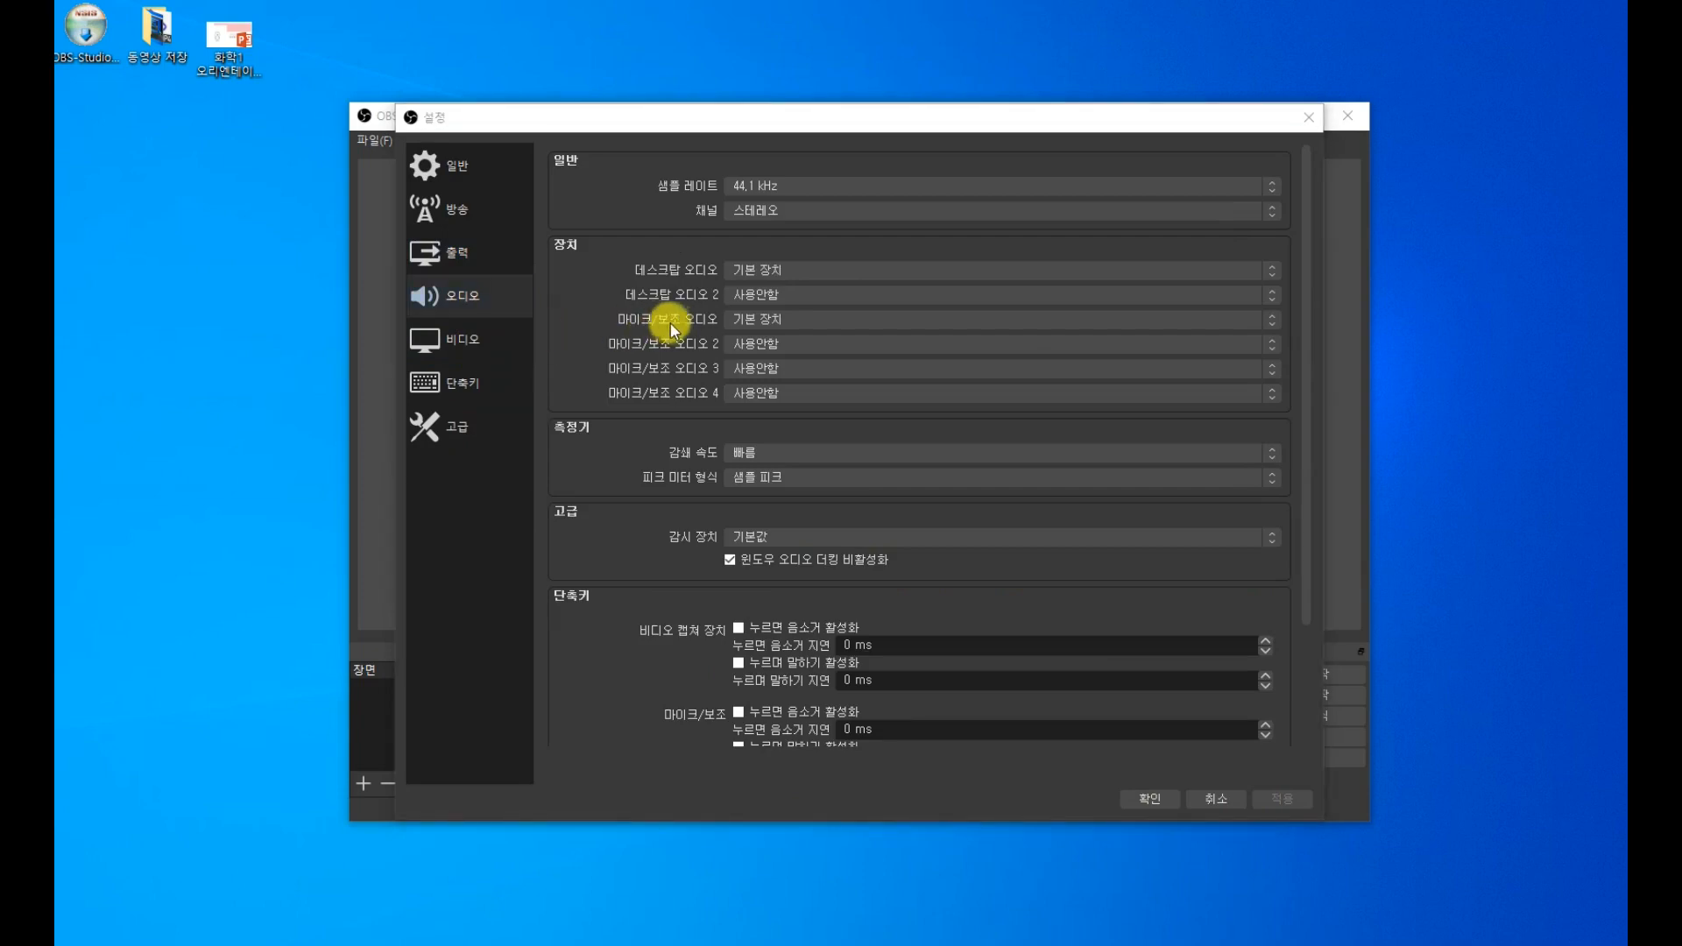
click(750, 325)
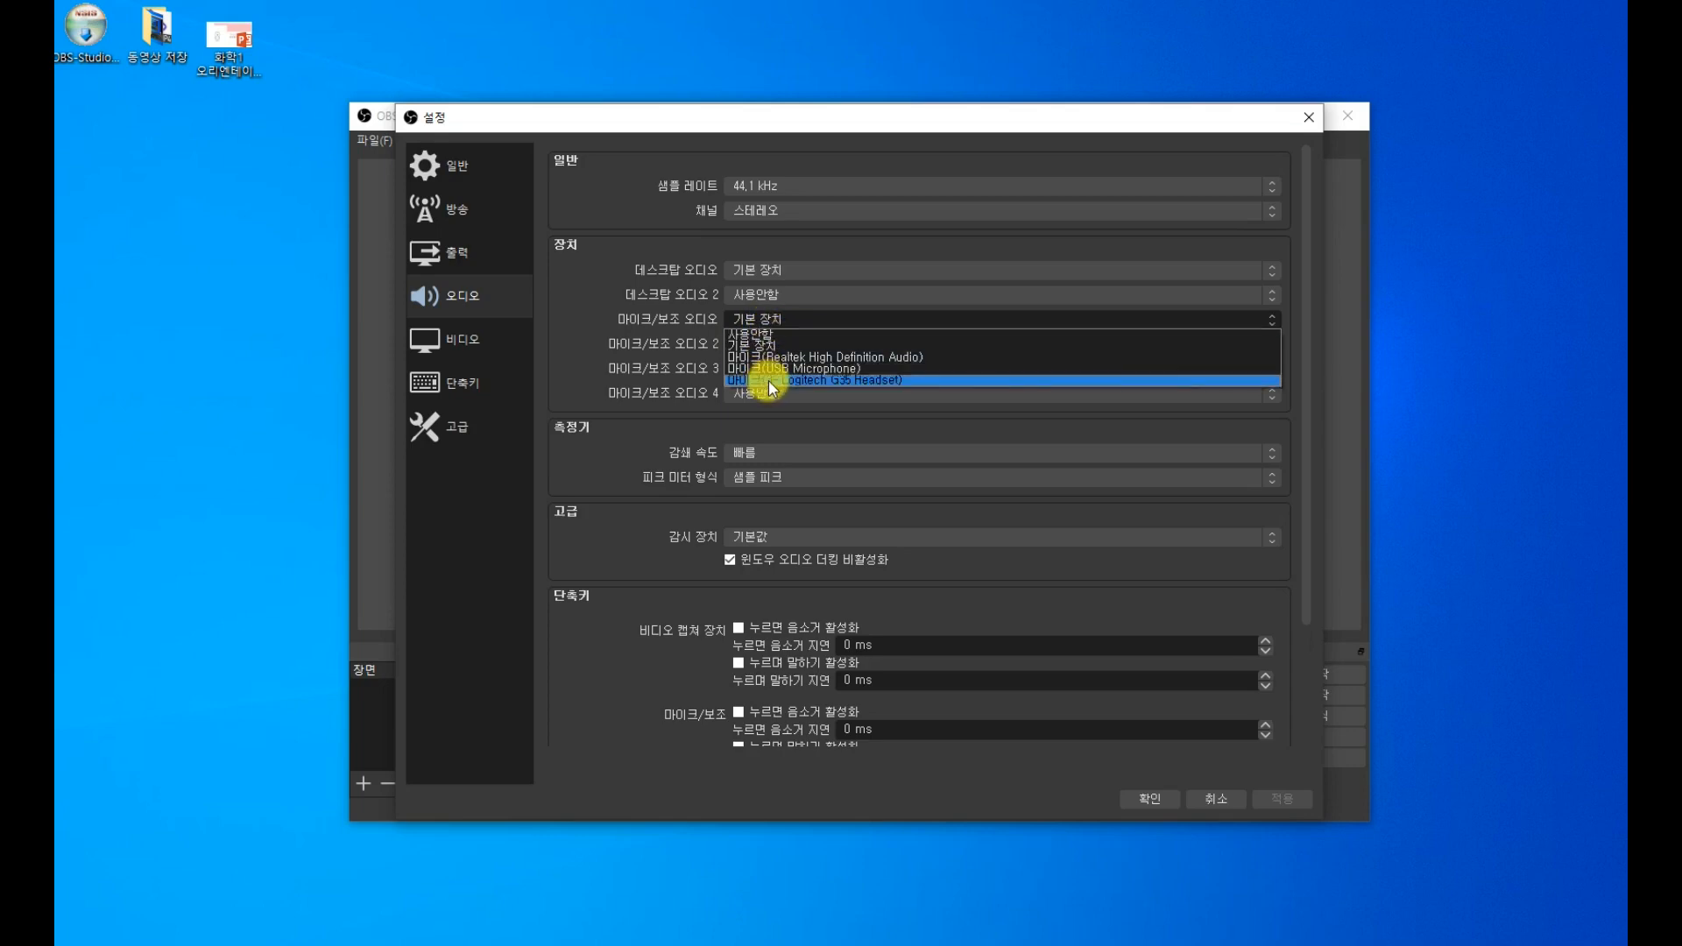
click(853, 382)
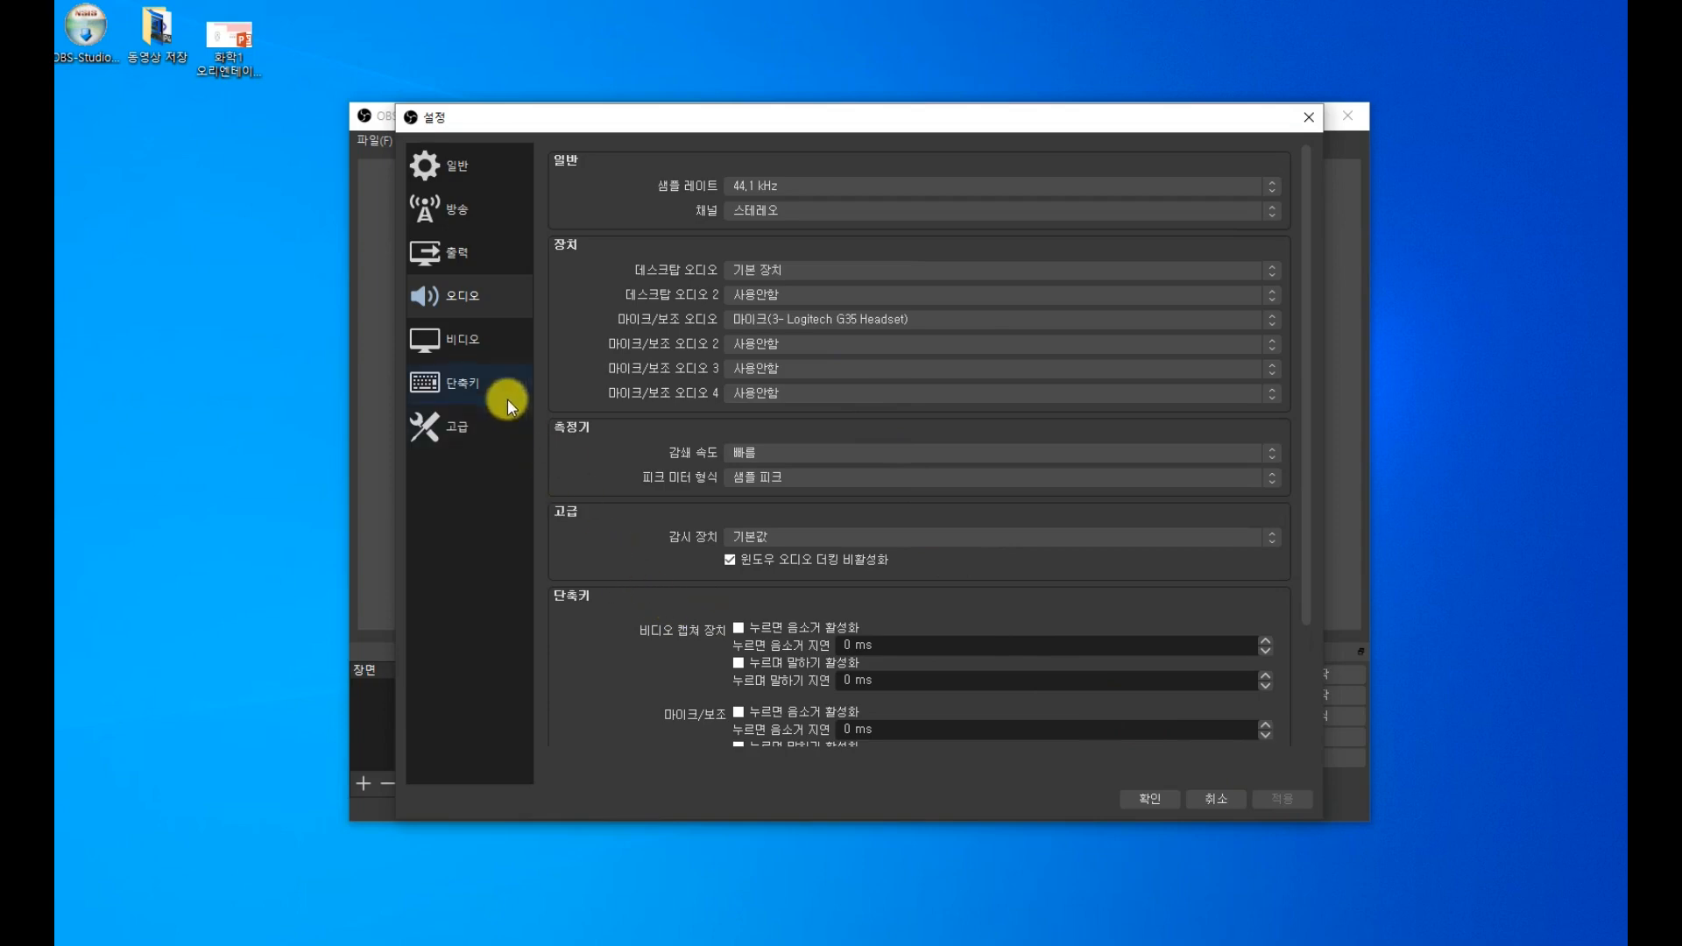
Set the output (scaled) resolution to 1920x1080 in the video settings and confirm all settings
click(485, 344)
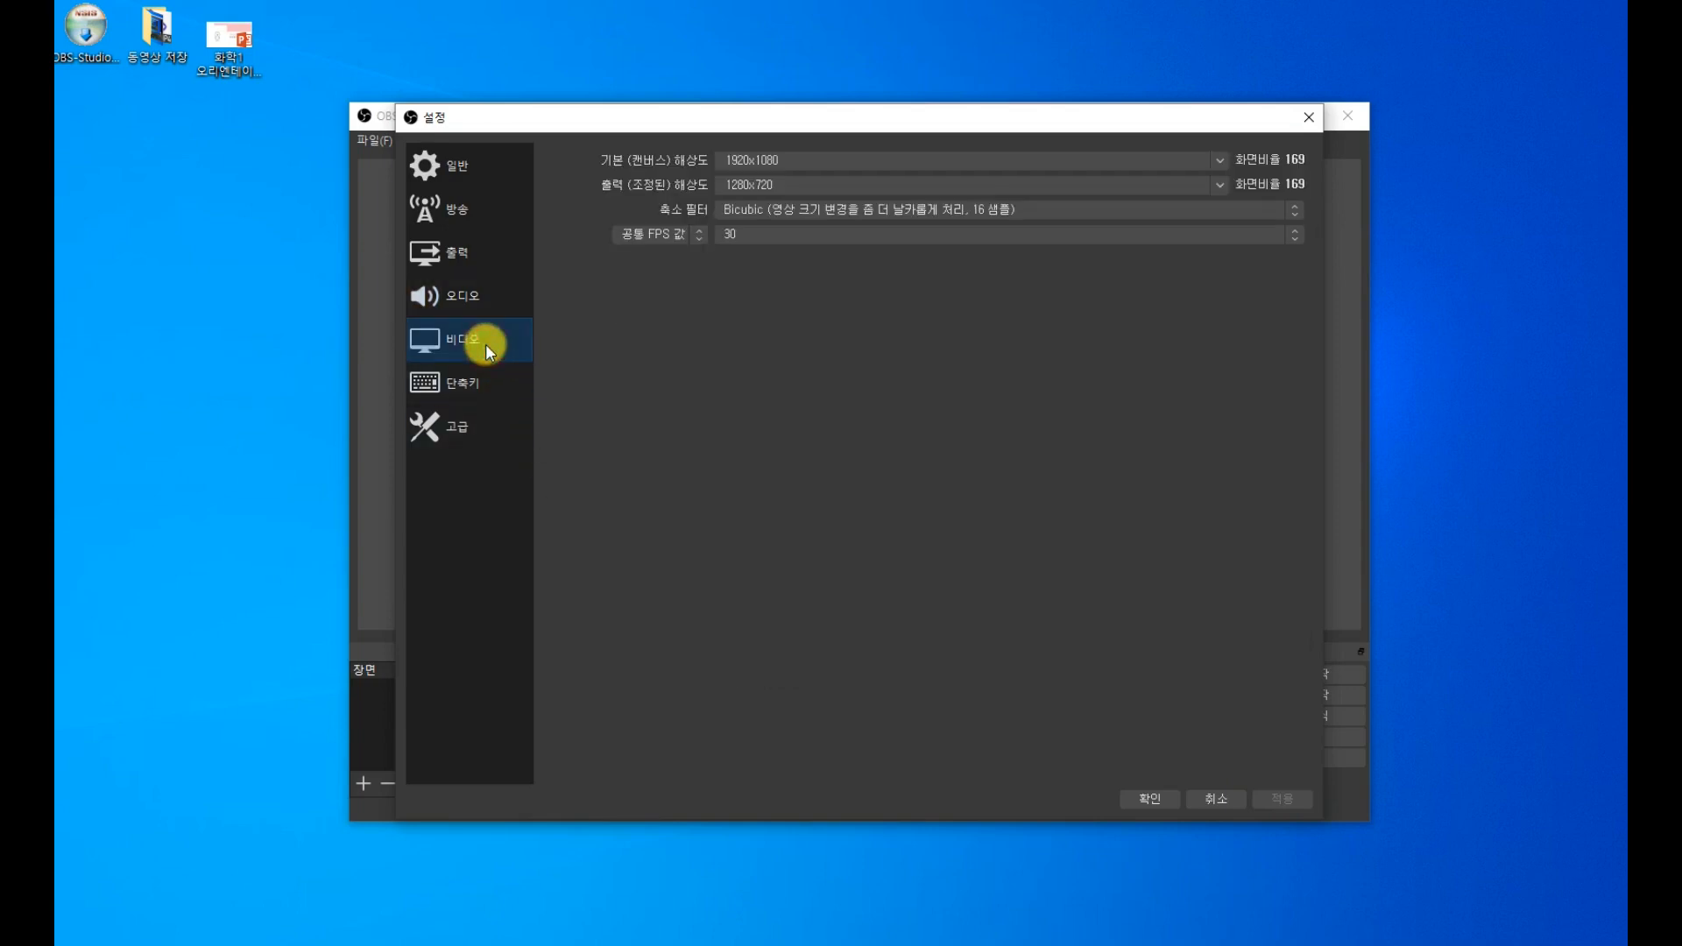
click(1219, 184)
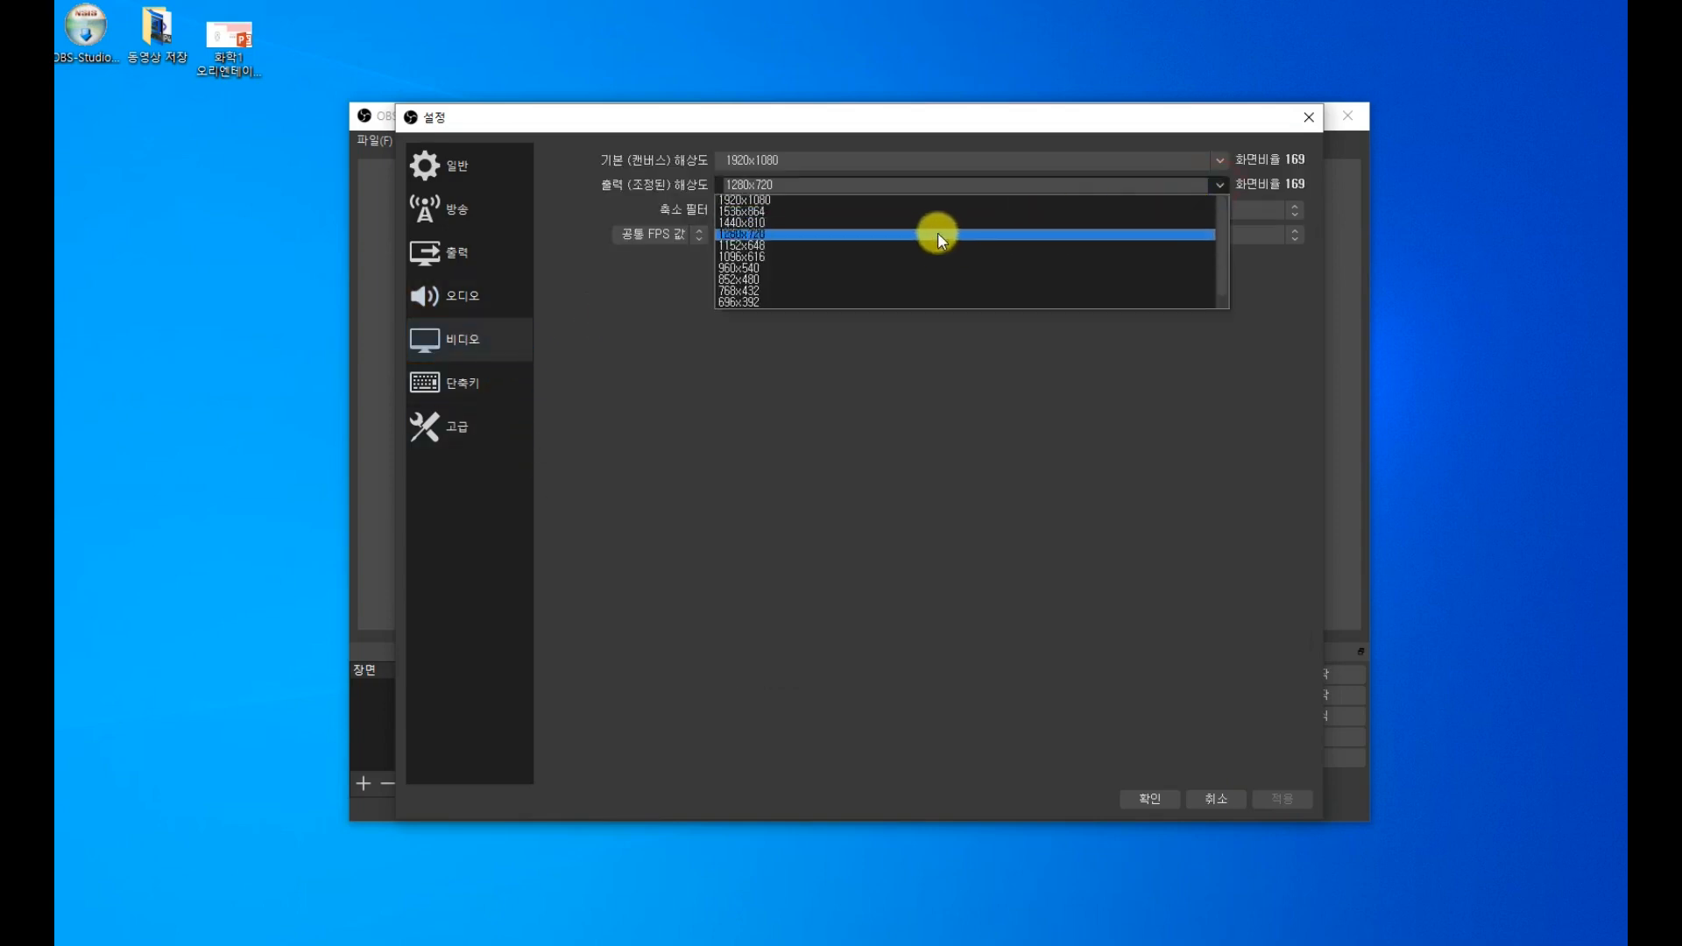
click(925, 202)
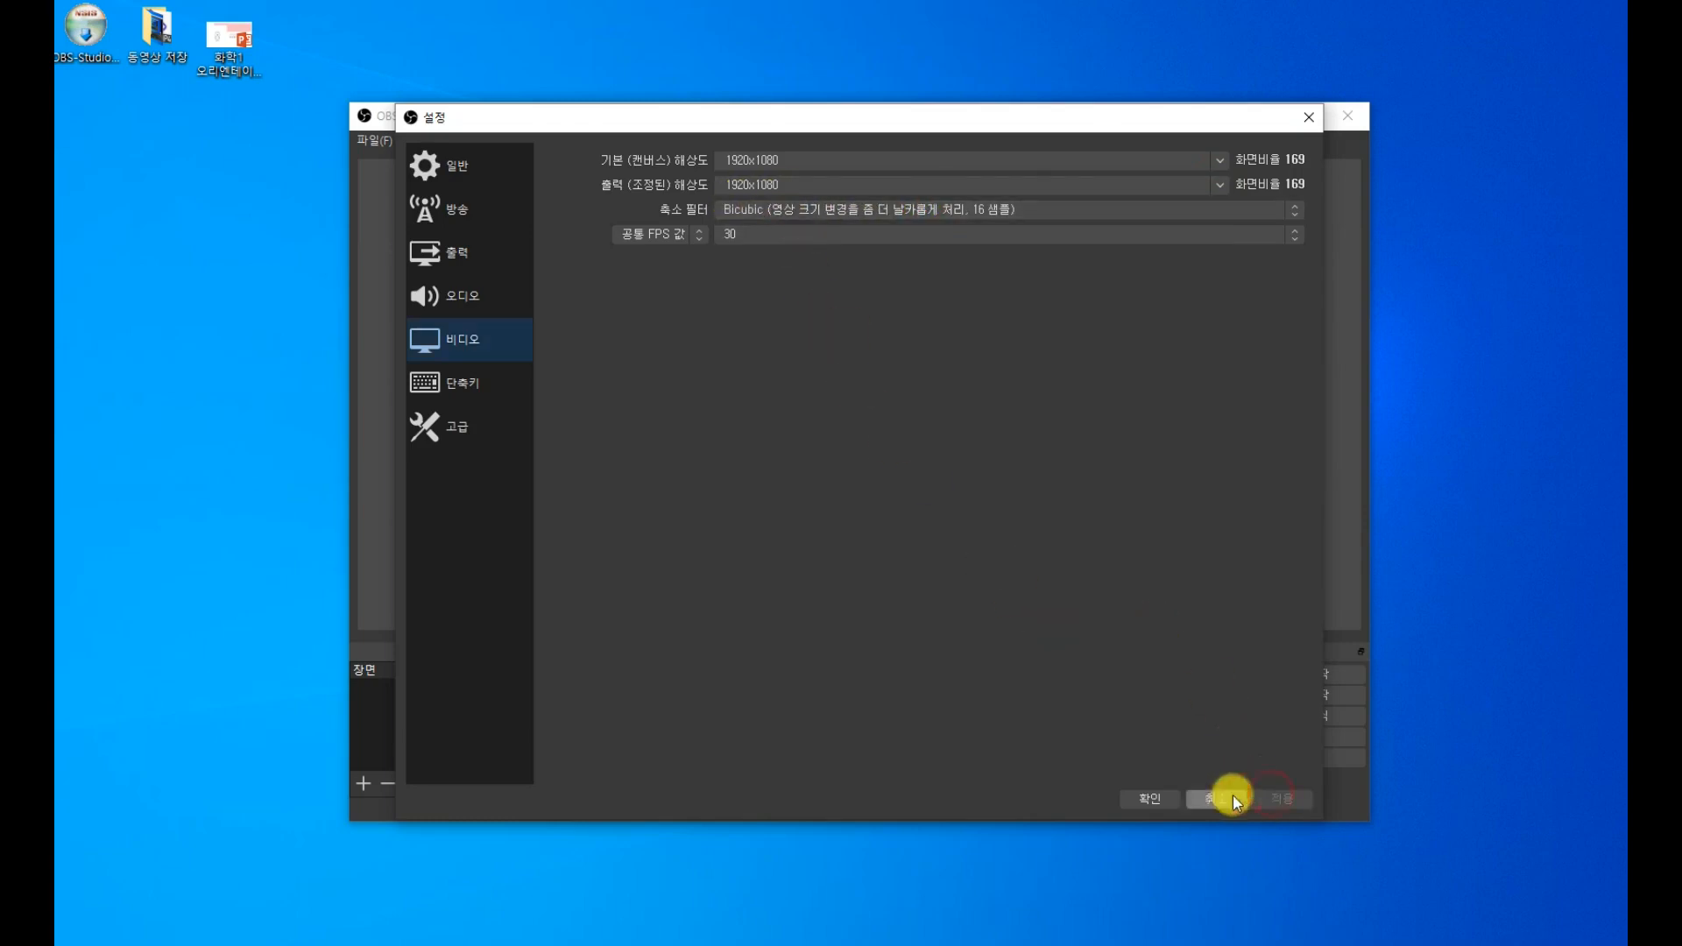
click(1150, 799)
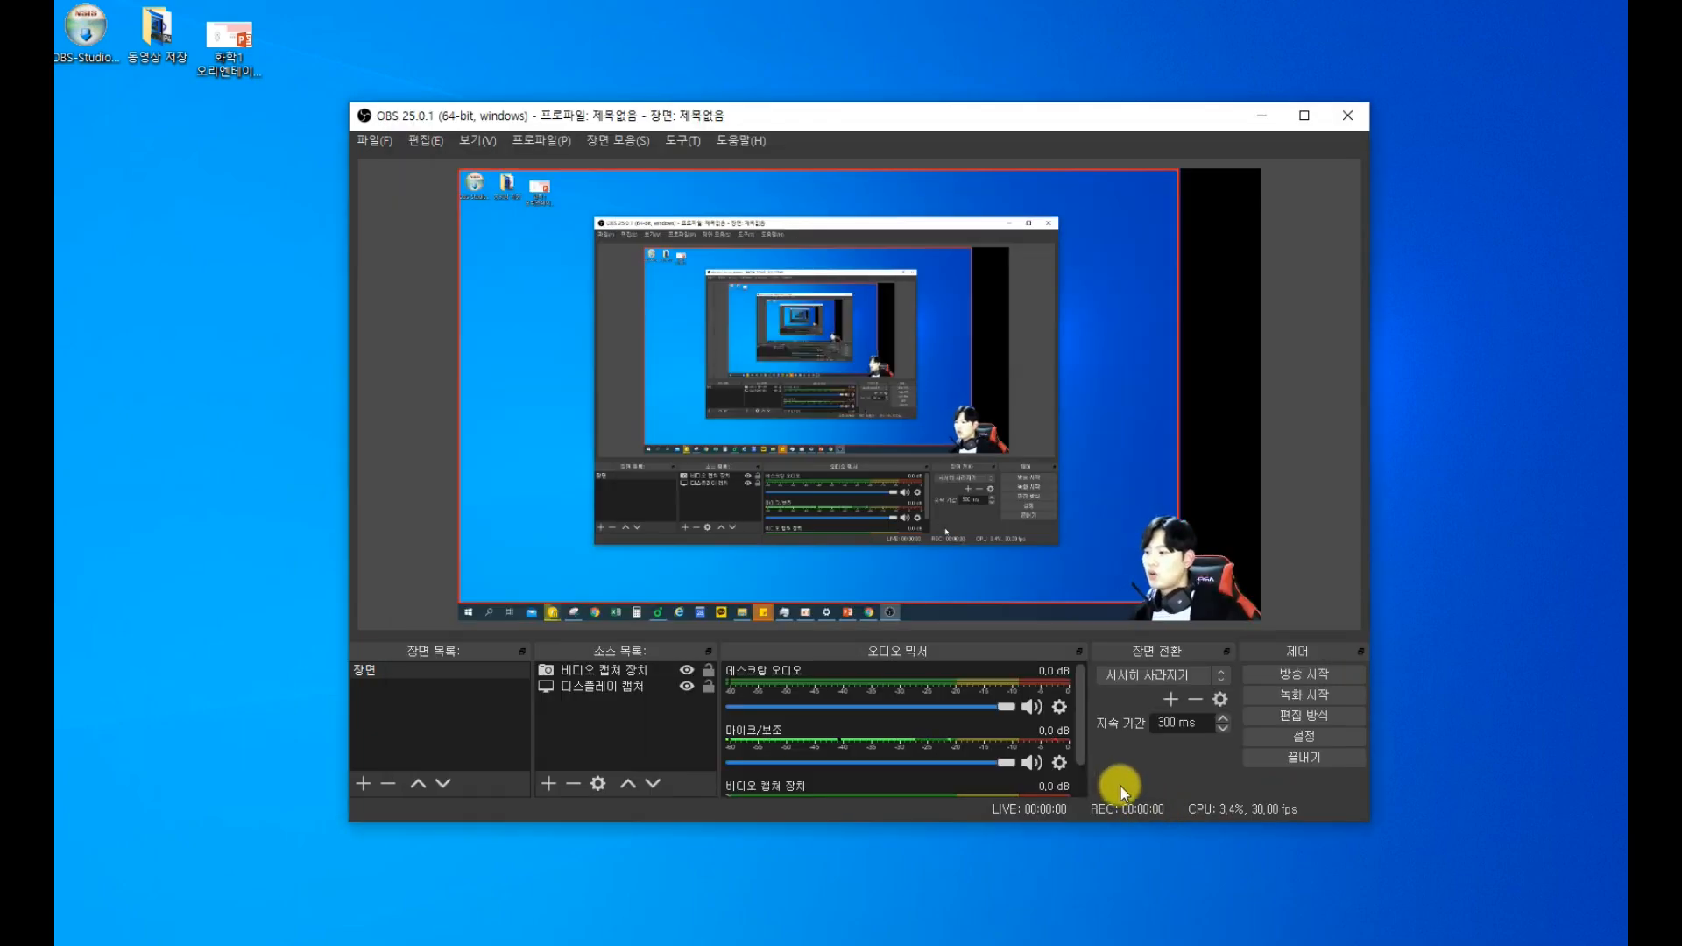
Record a short test video of the scene and stop the recording
click(1415, 791)
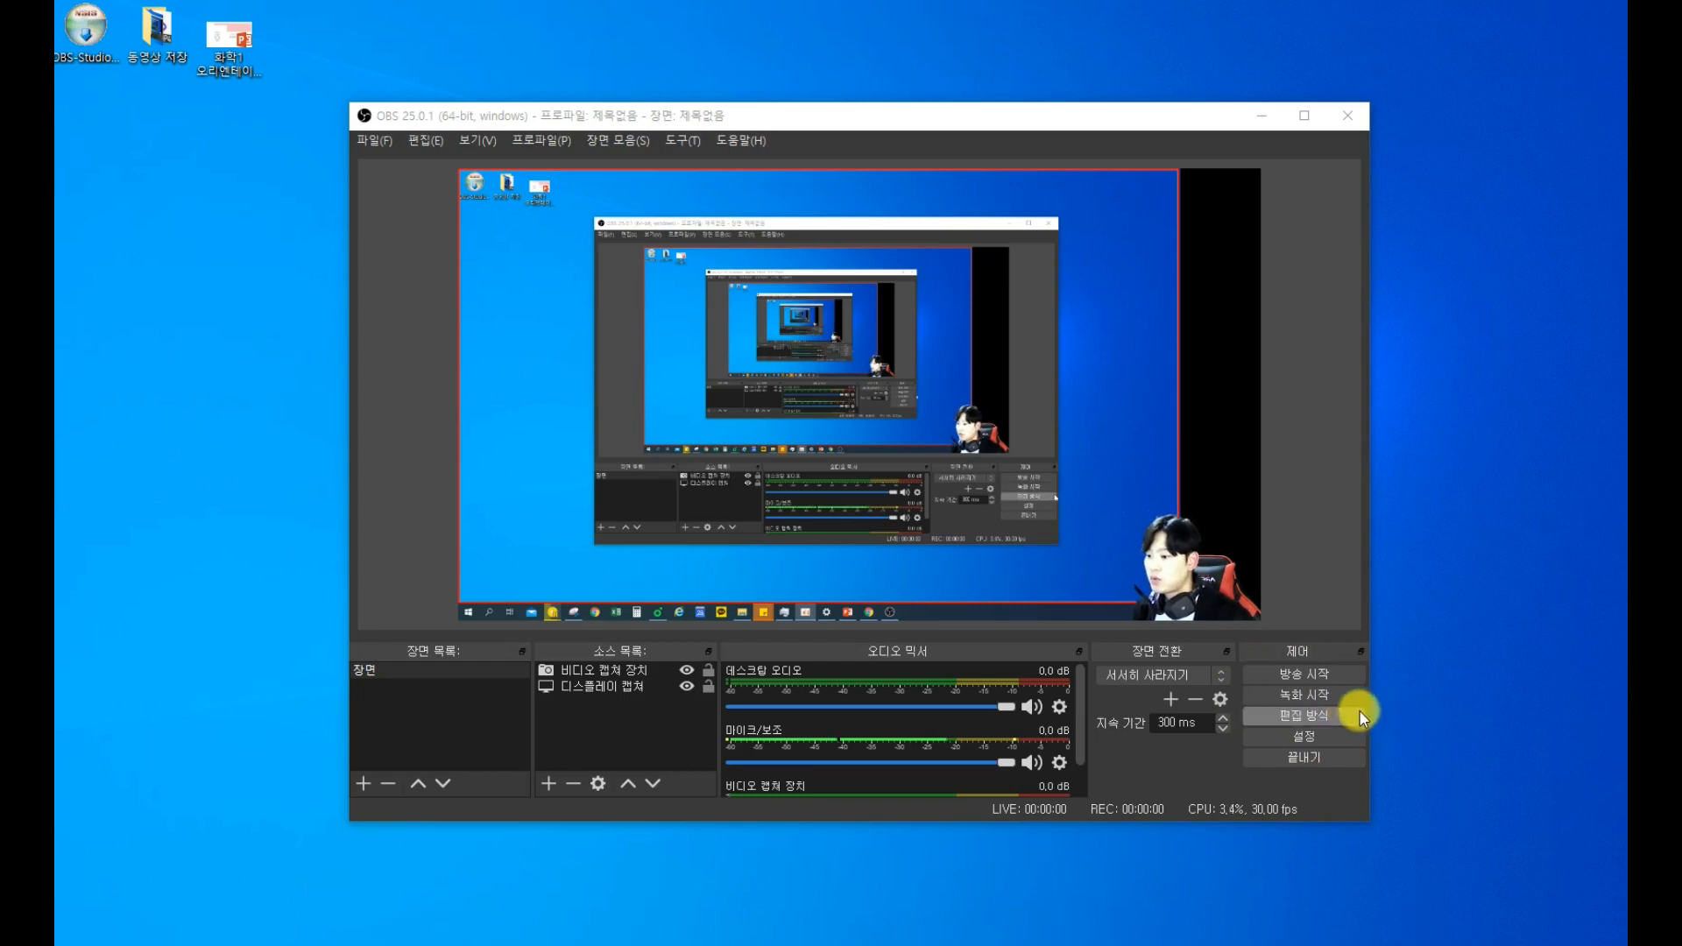
click(1312, 699)
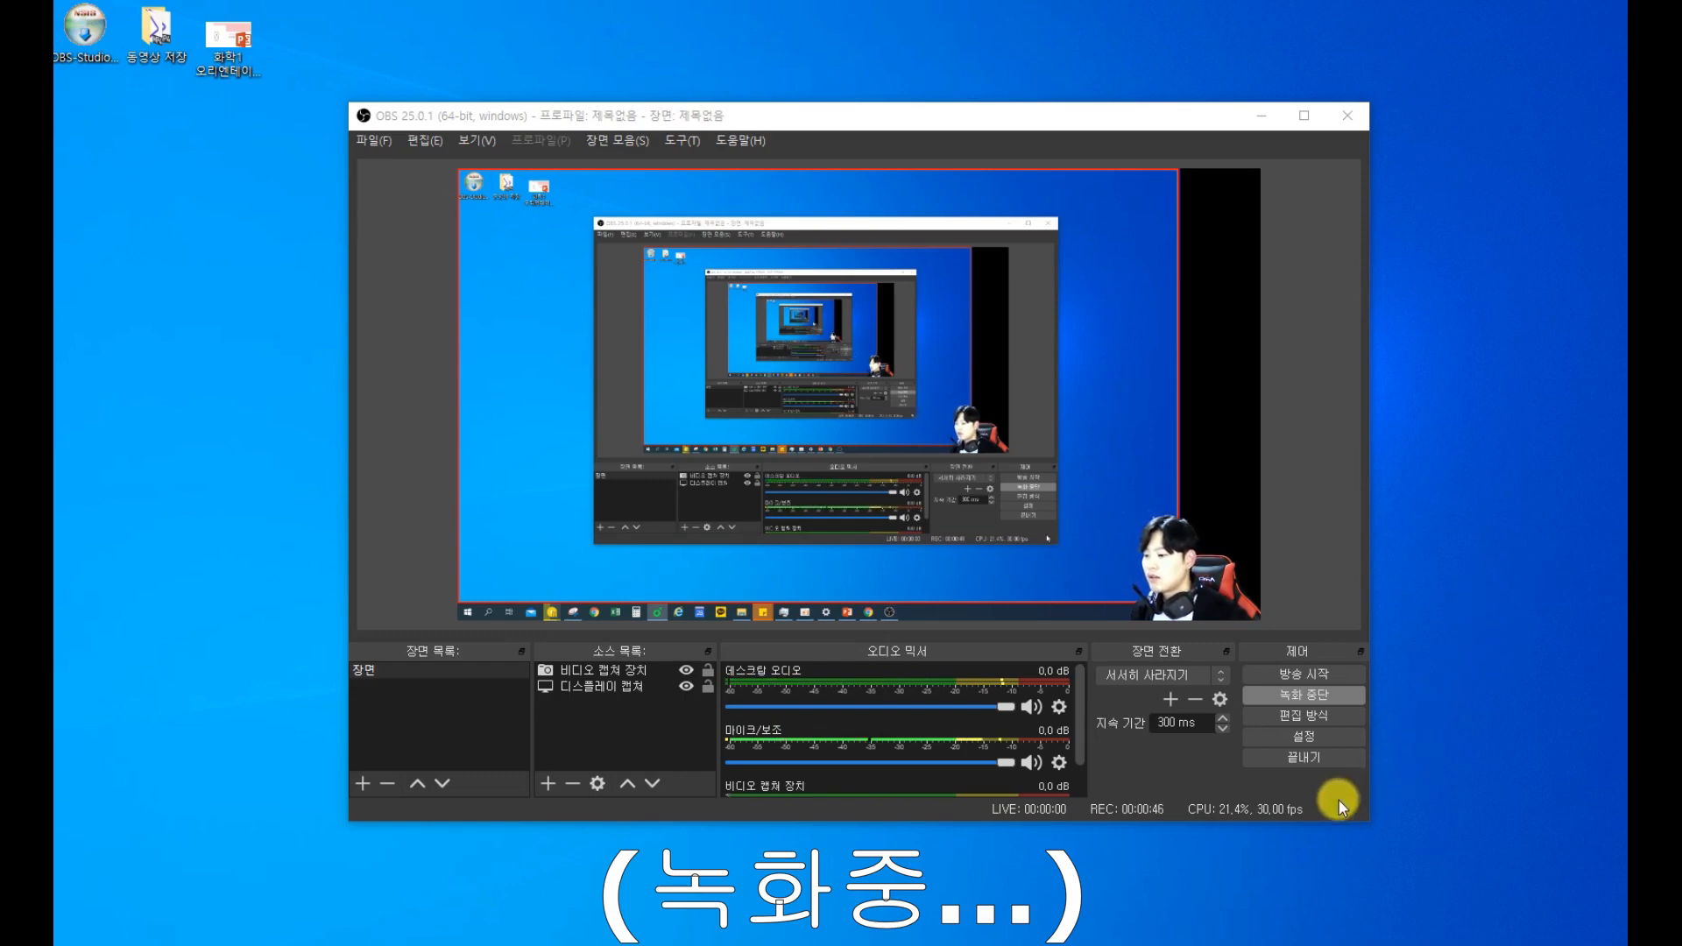
click(1305, 699)
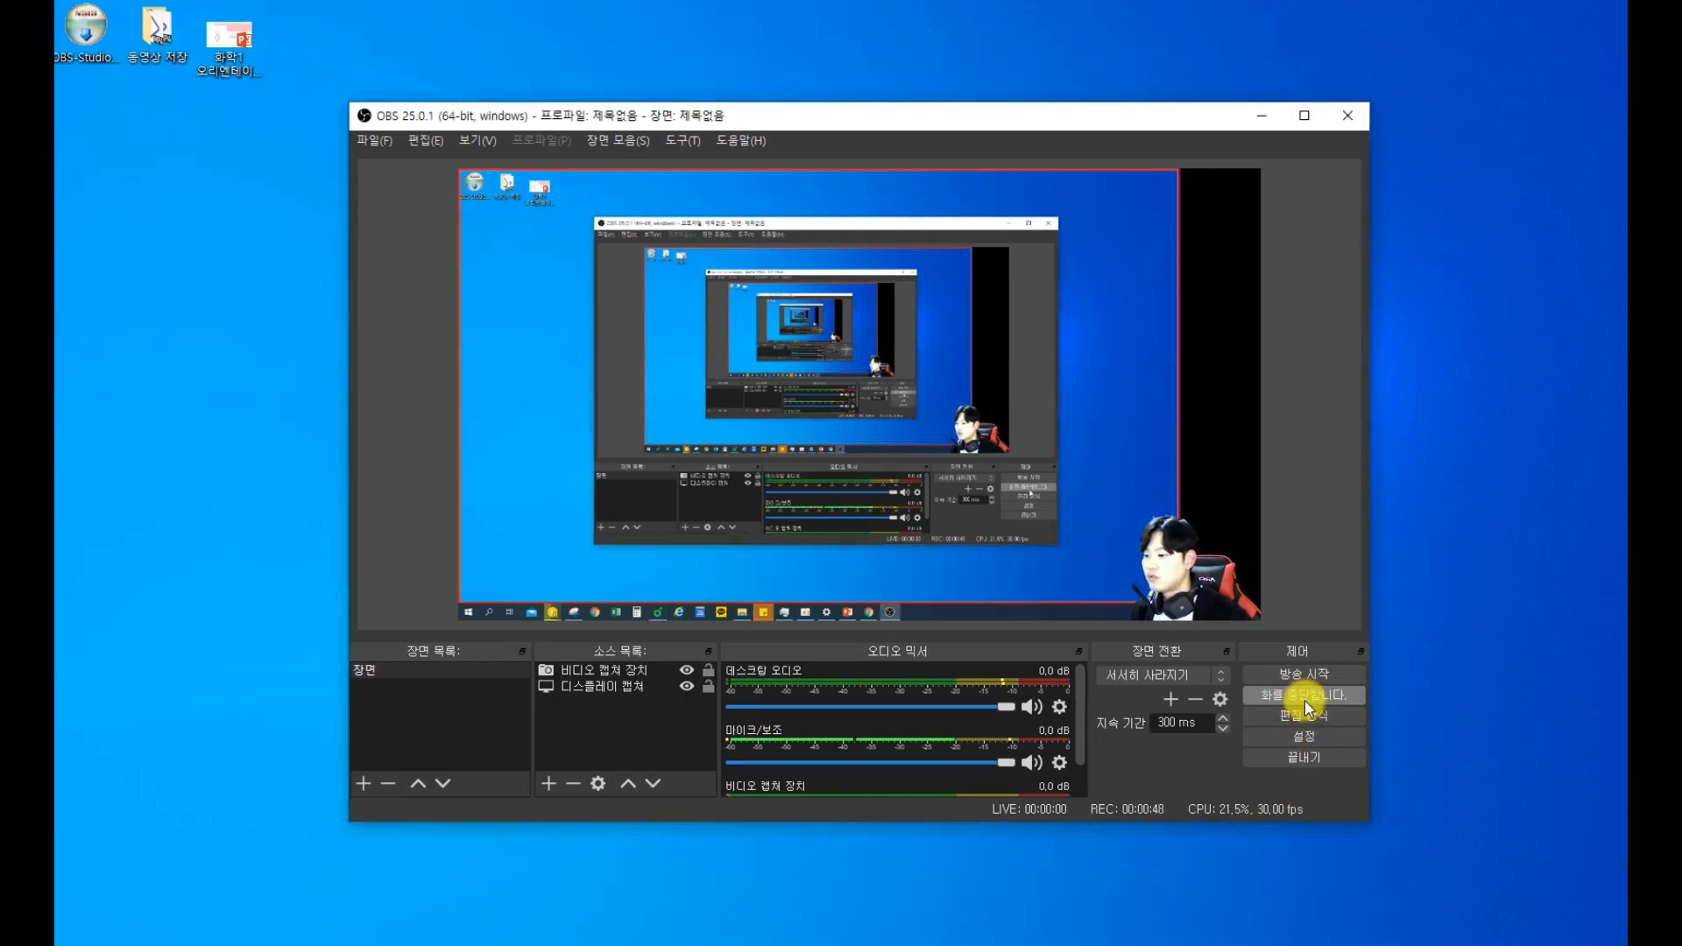
drag(834, 121, 850, 127)
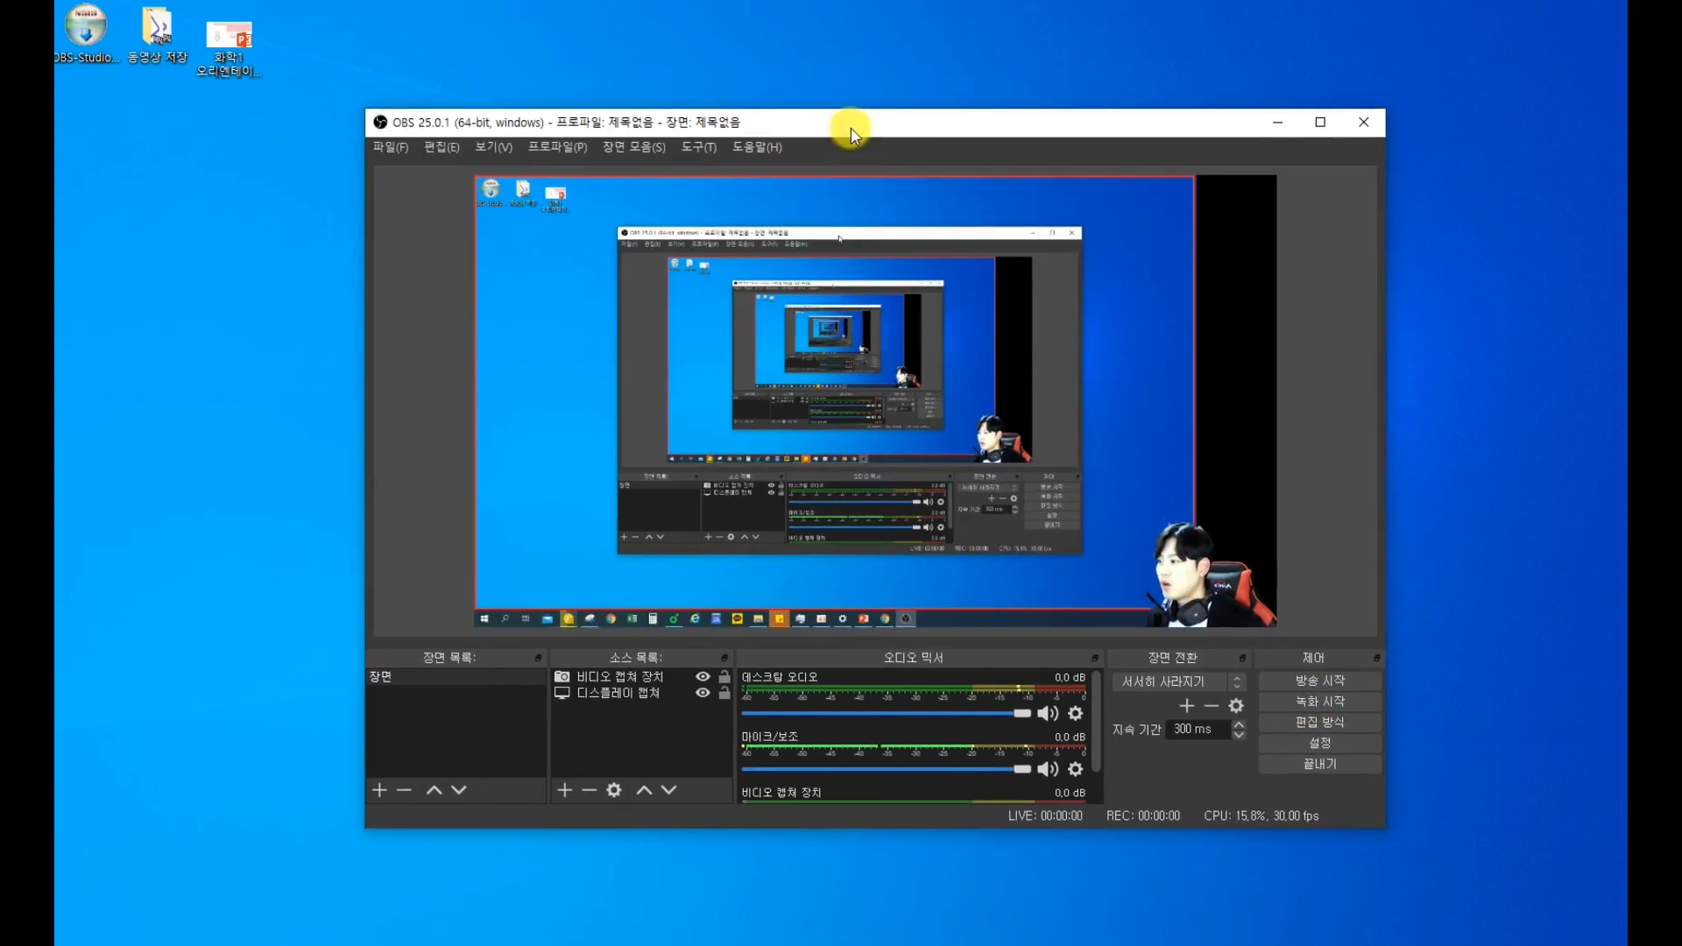
click(159, 66)
double_click(159, 66)
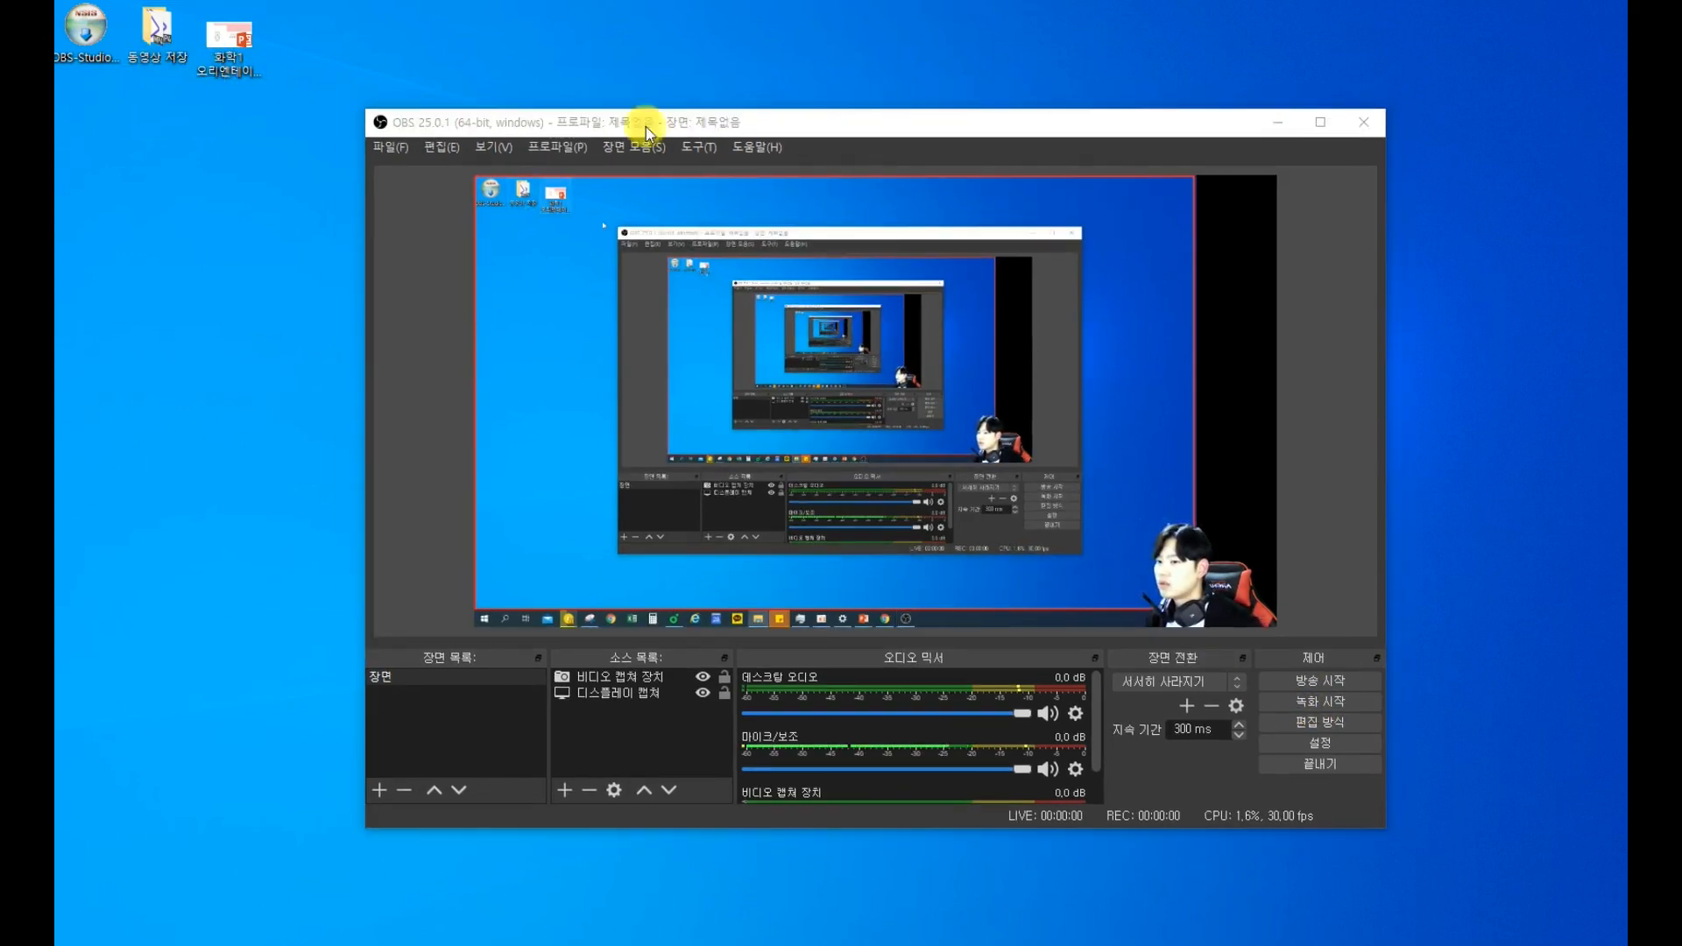
scroll(1249, 432, down, 3)
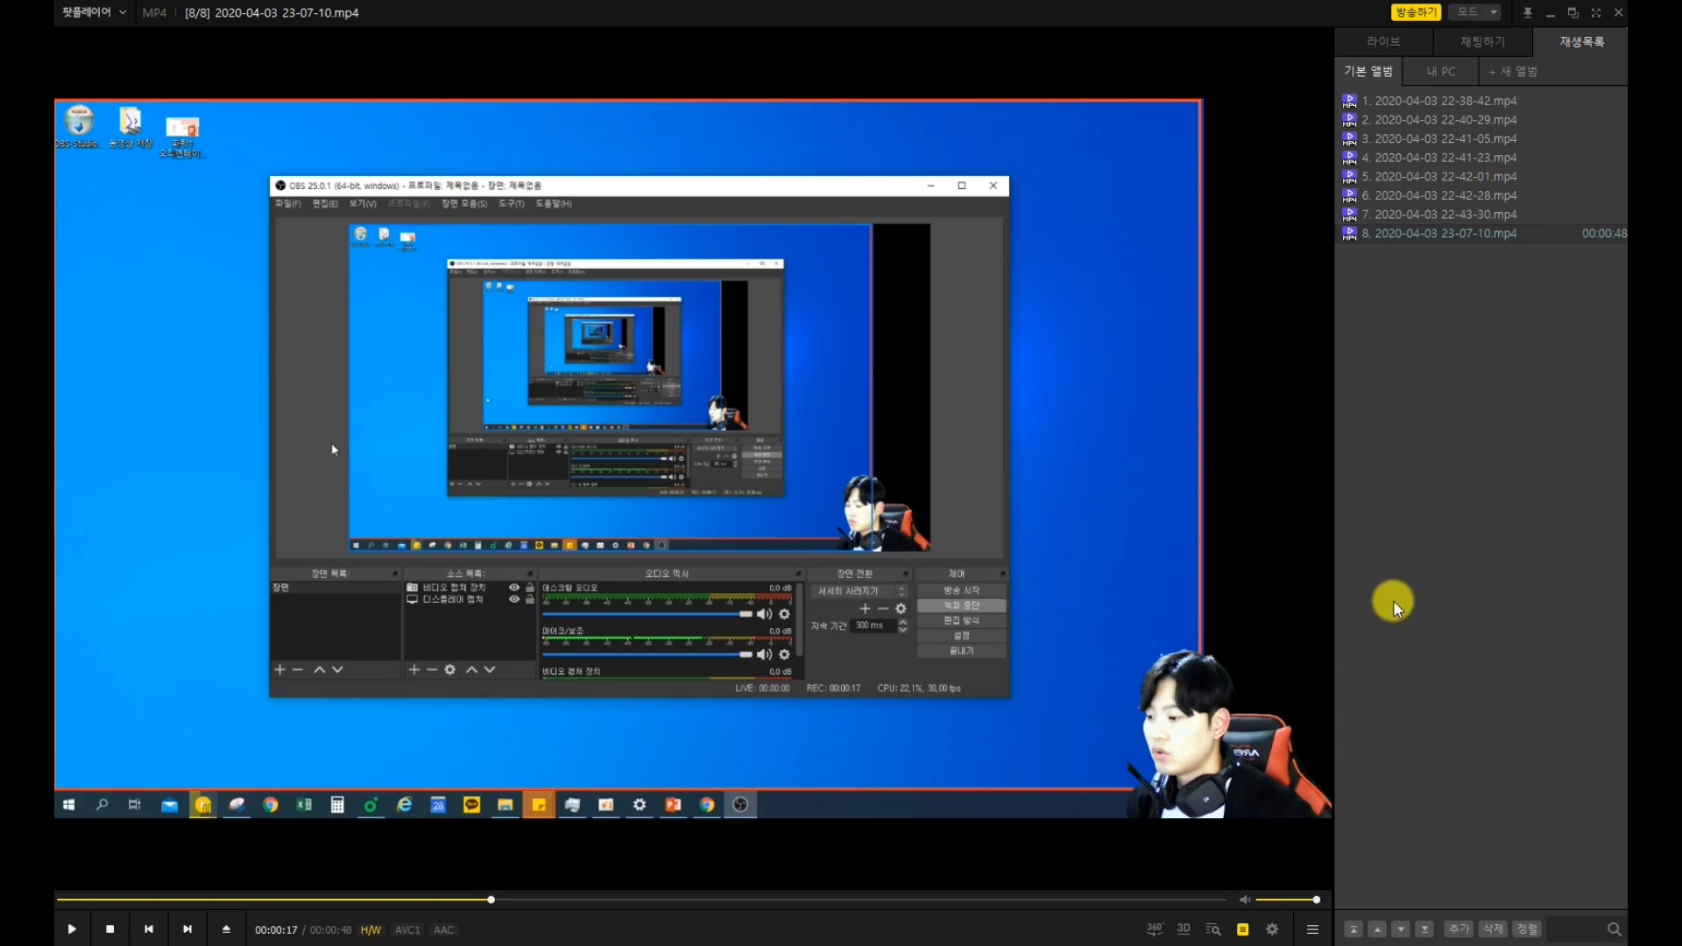
click(77, 931)
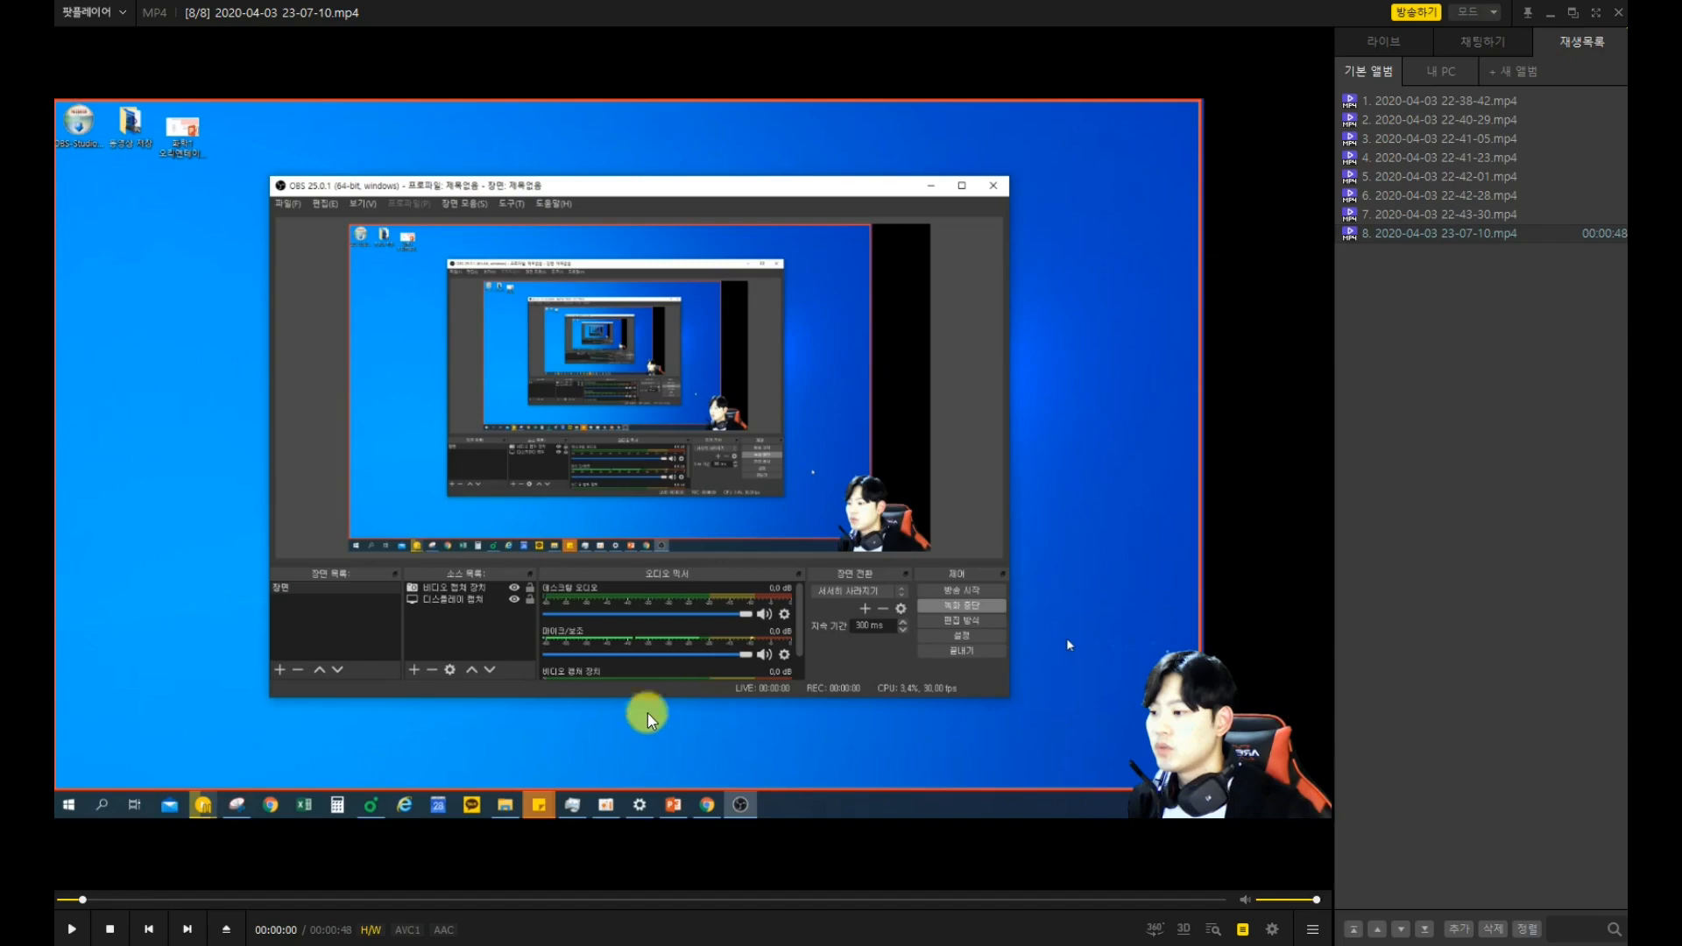
click(1586, 7)
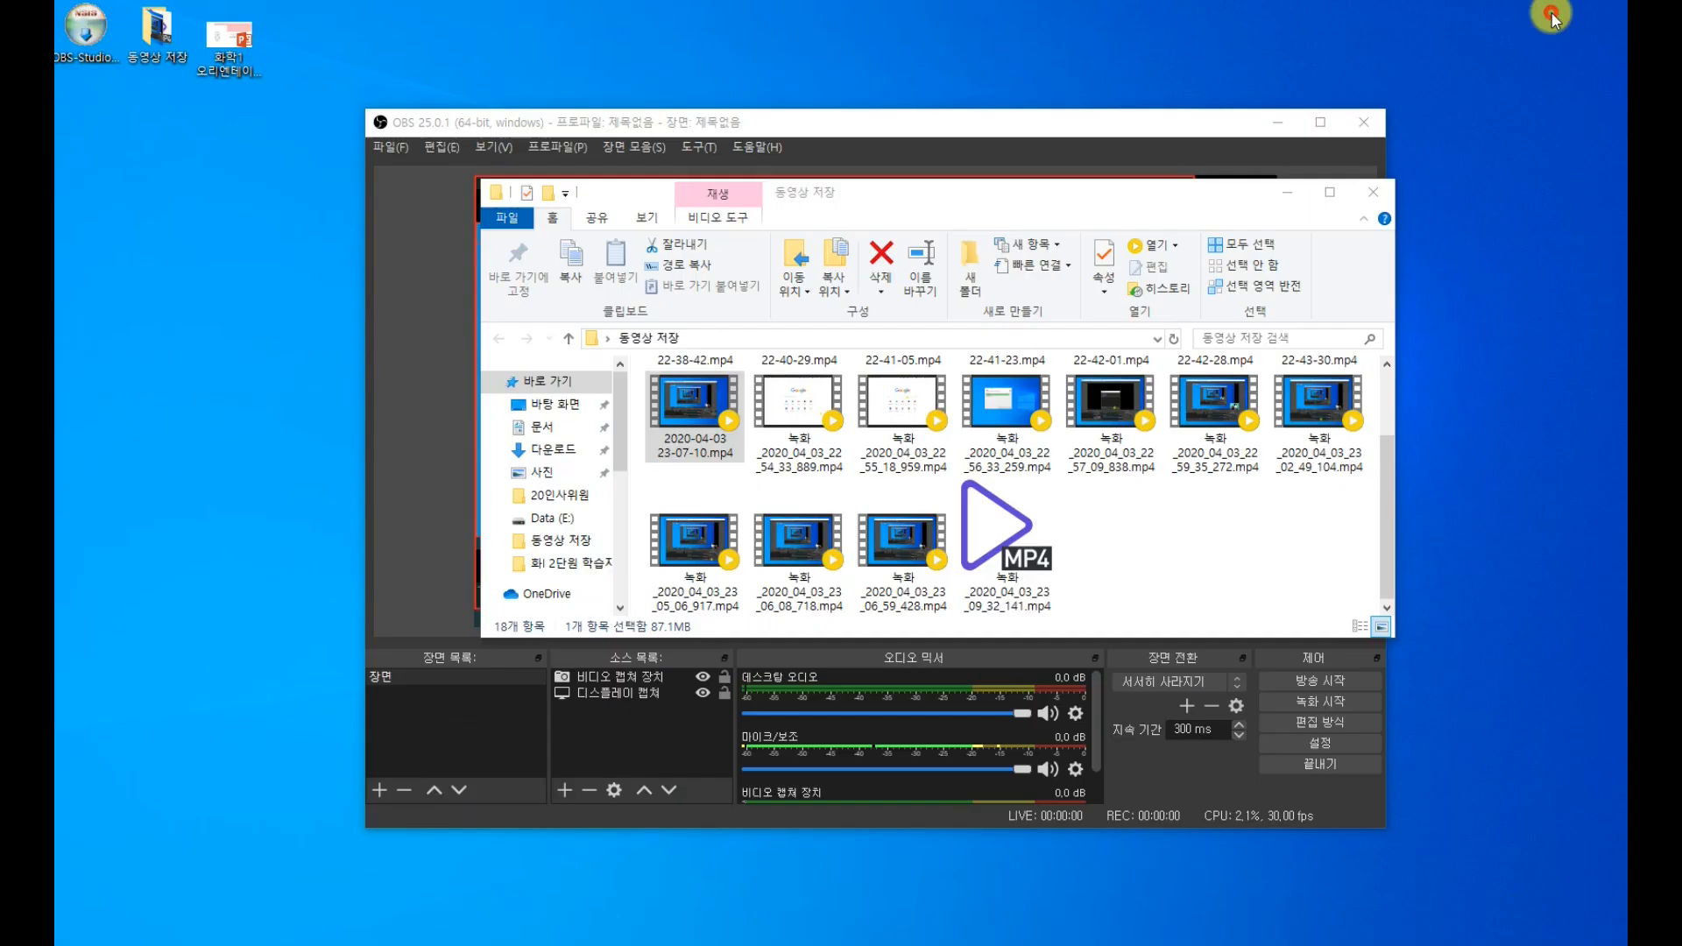
click(1285, 188)
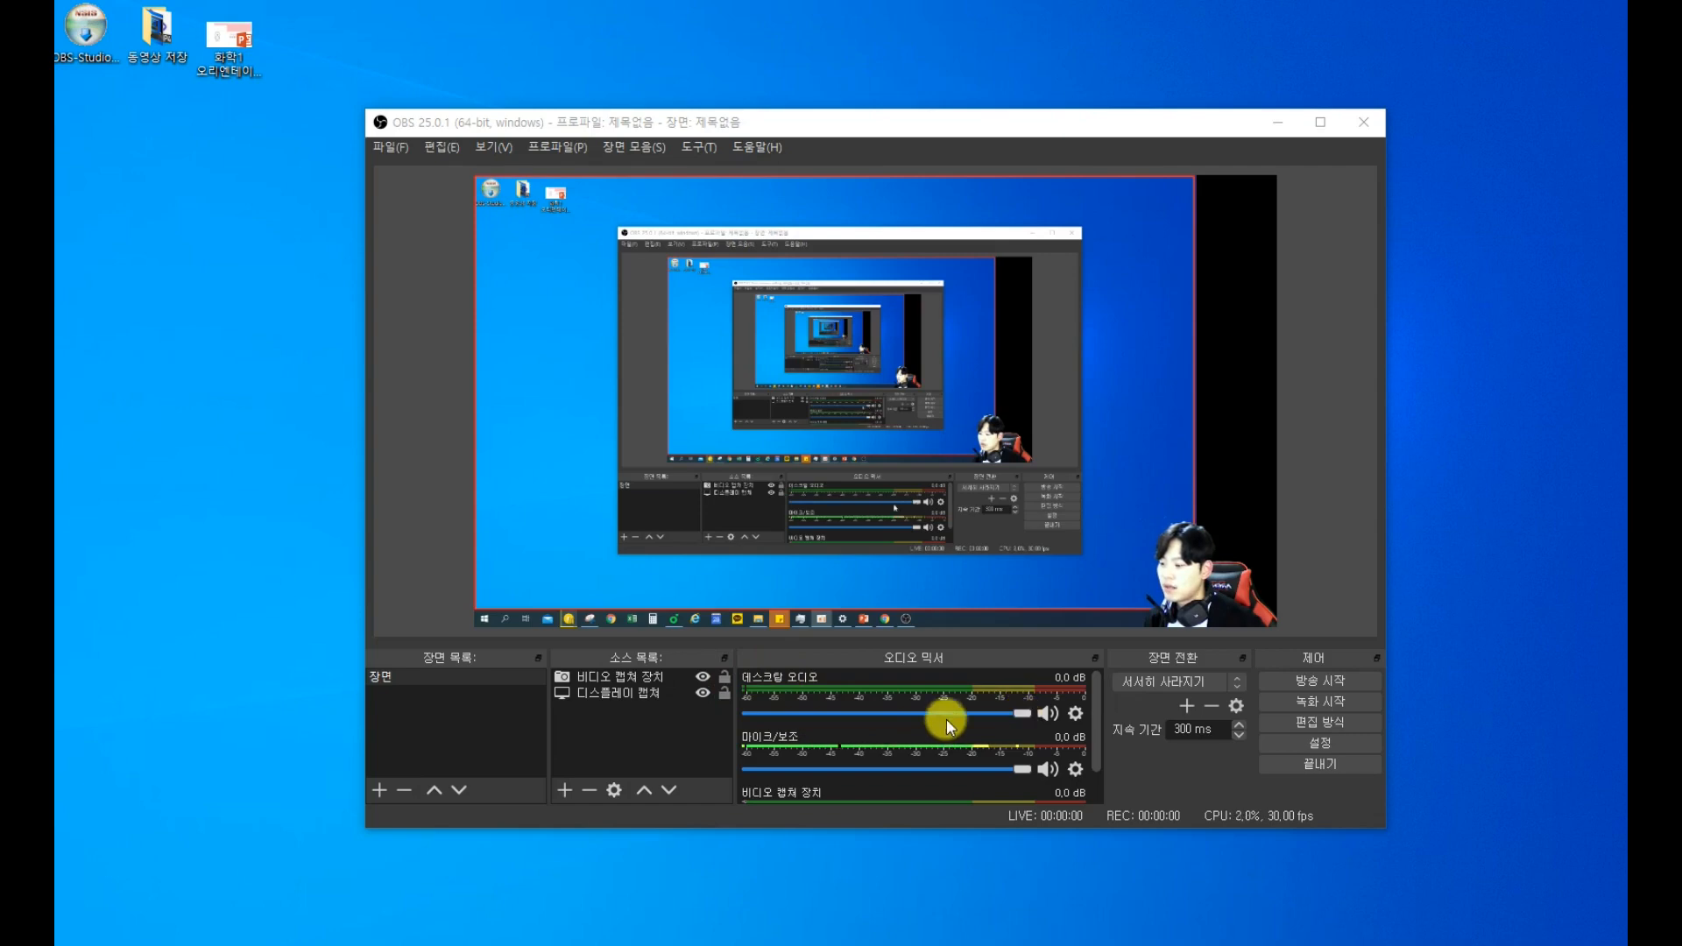
Lower the desktop audio volume in the mixer and move the OBS window onto the monitor that is not recorded
drag(1022, 715, 928, 723)
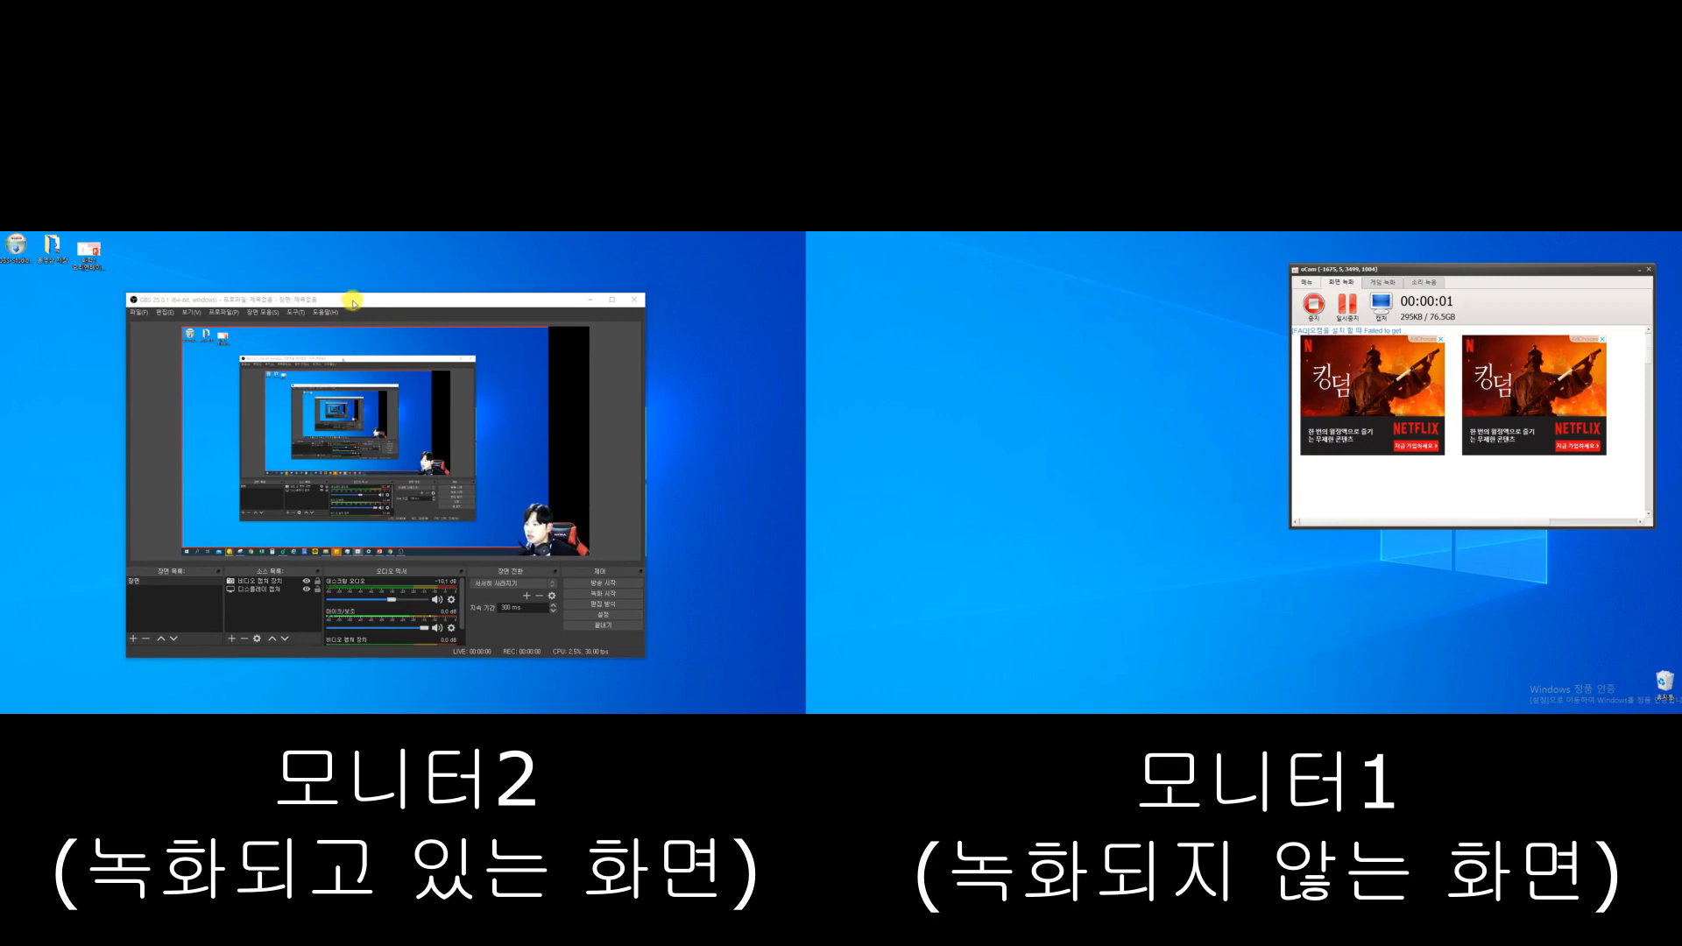
drag(354, 303, 719, 332)
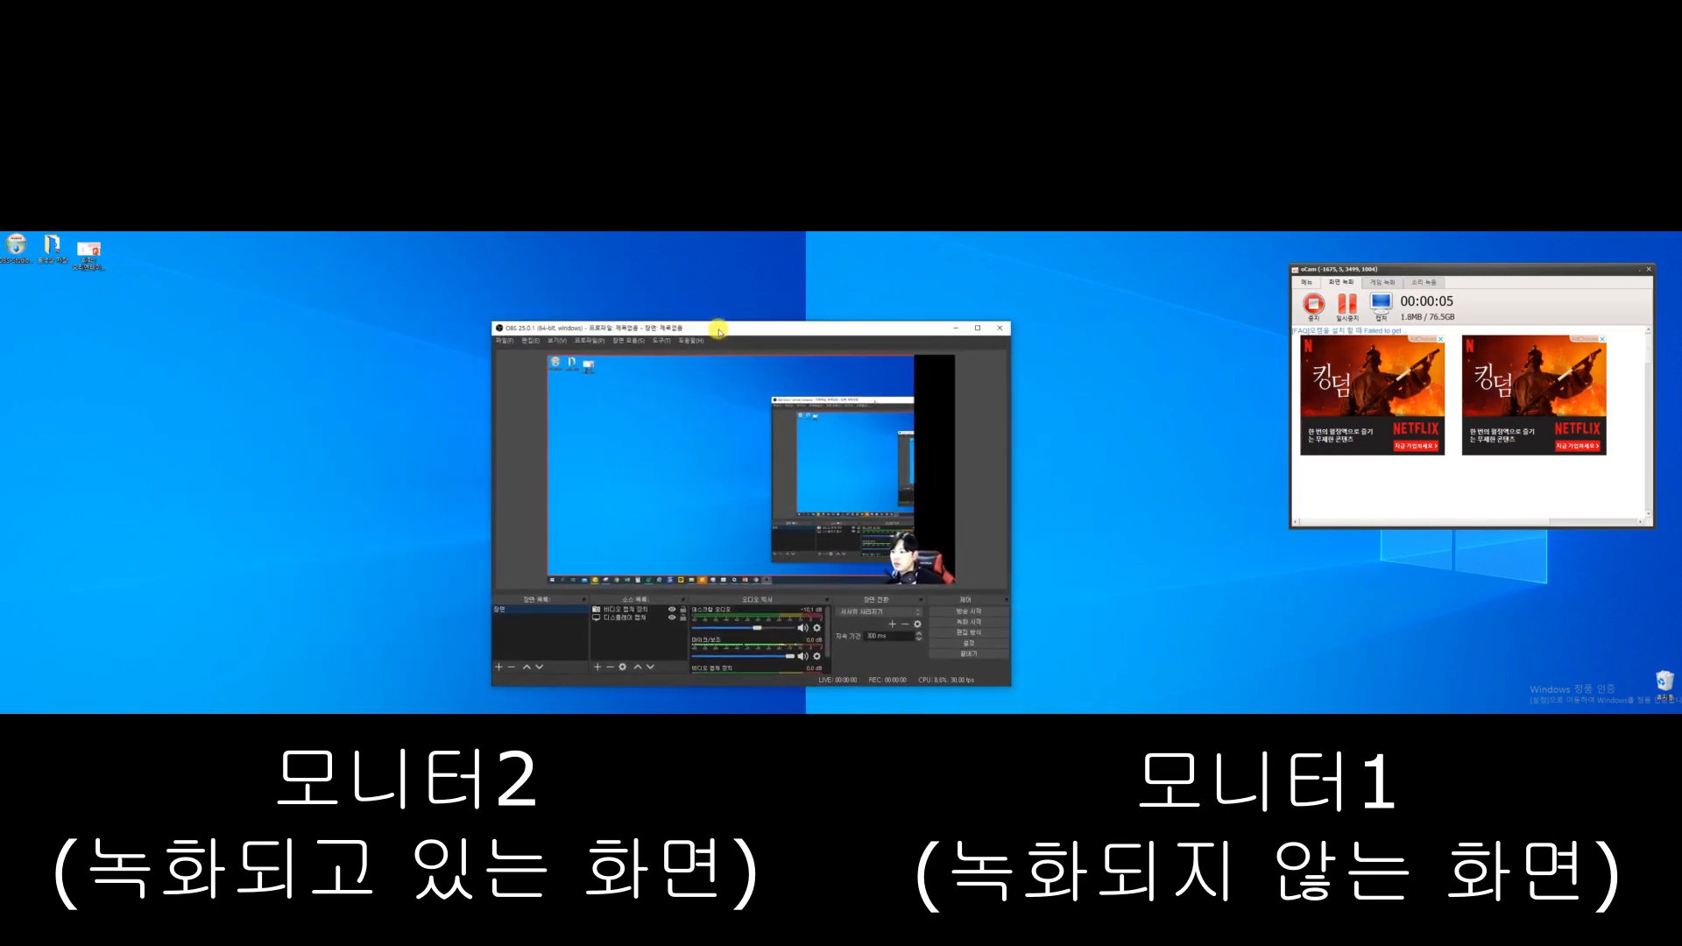
drag(867, 326, 1216, 316)
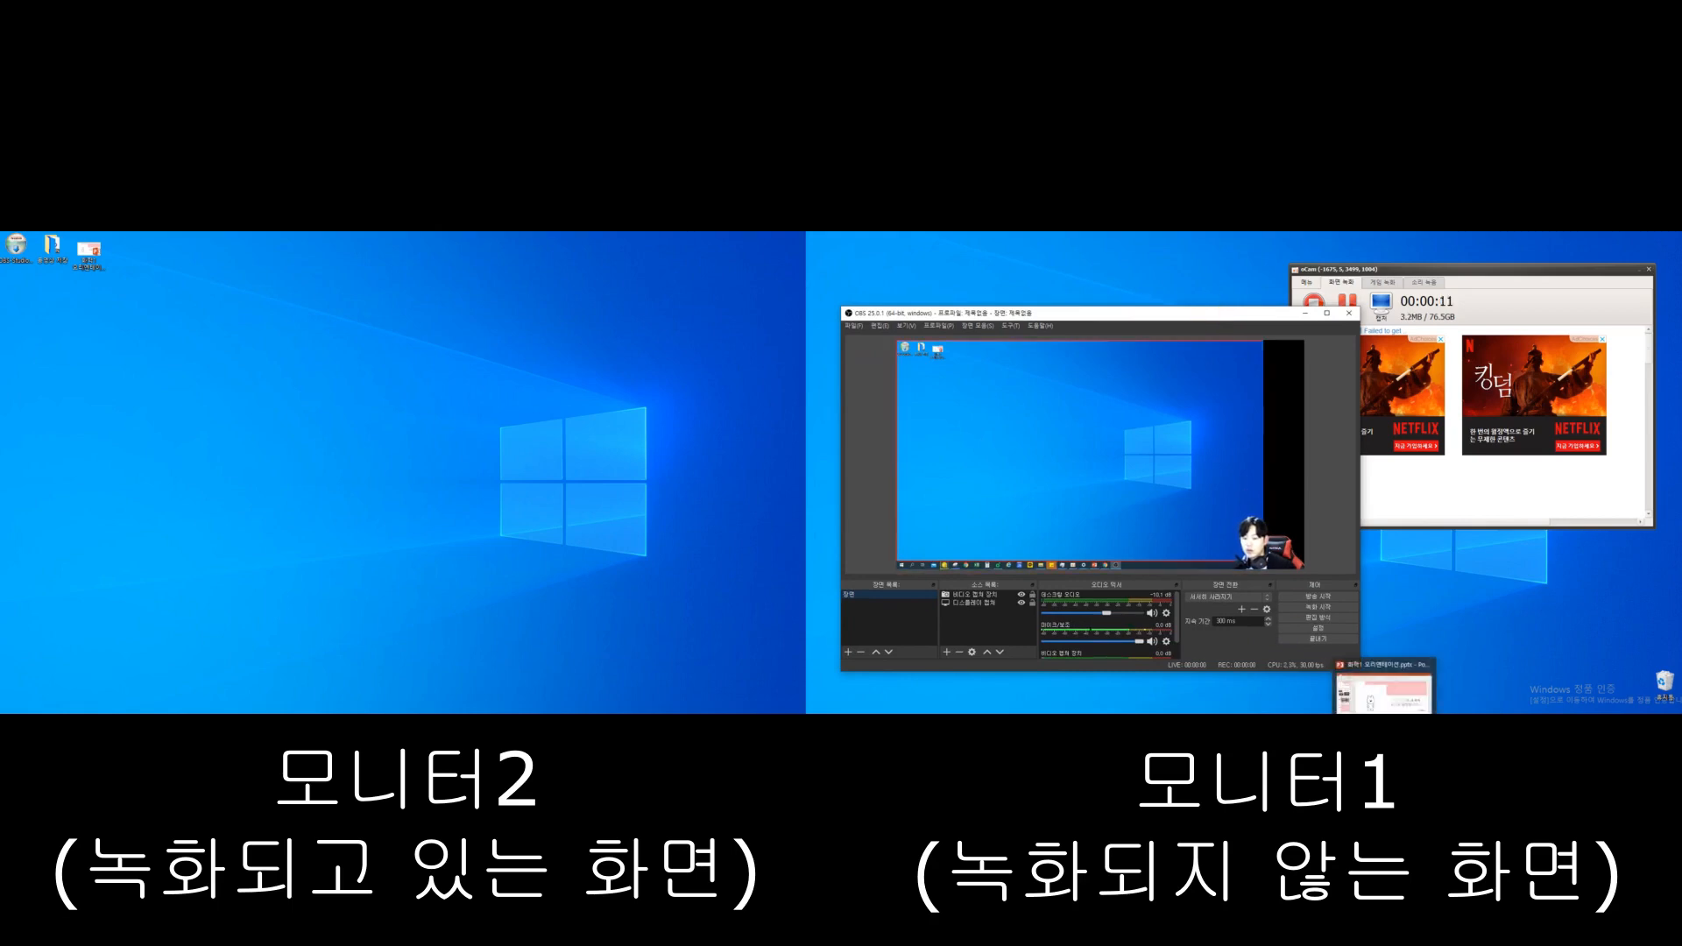
Switch to the open orientation presentation in PowerPoint and start its slide show from the first slide
click(1385, 725)
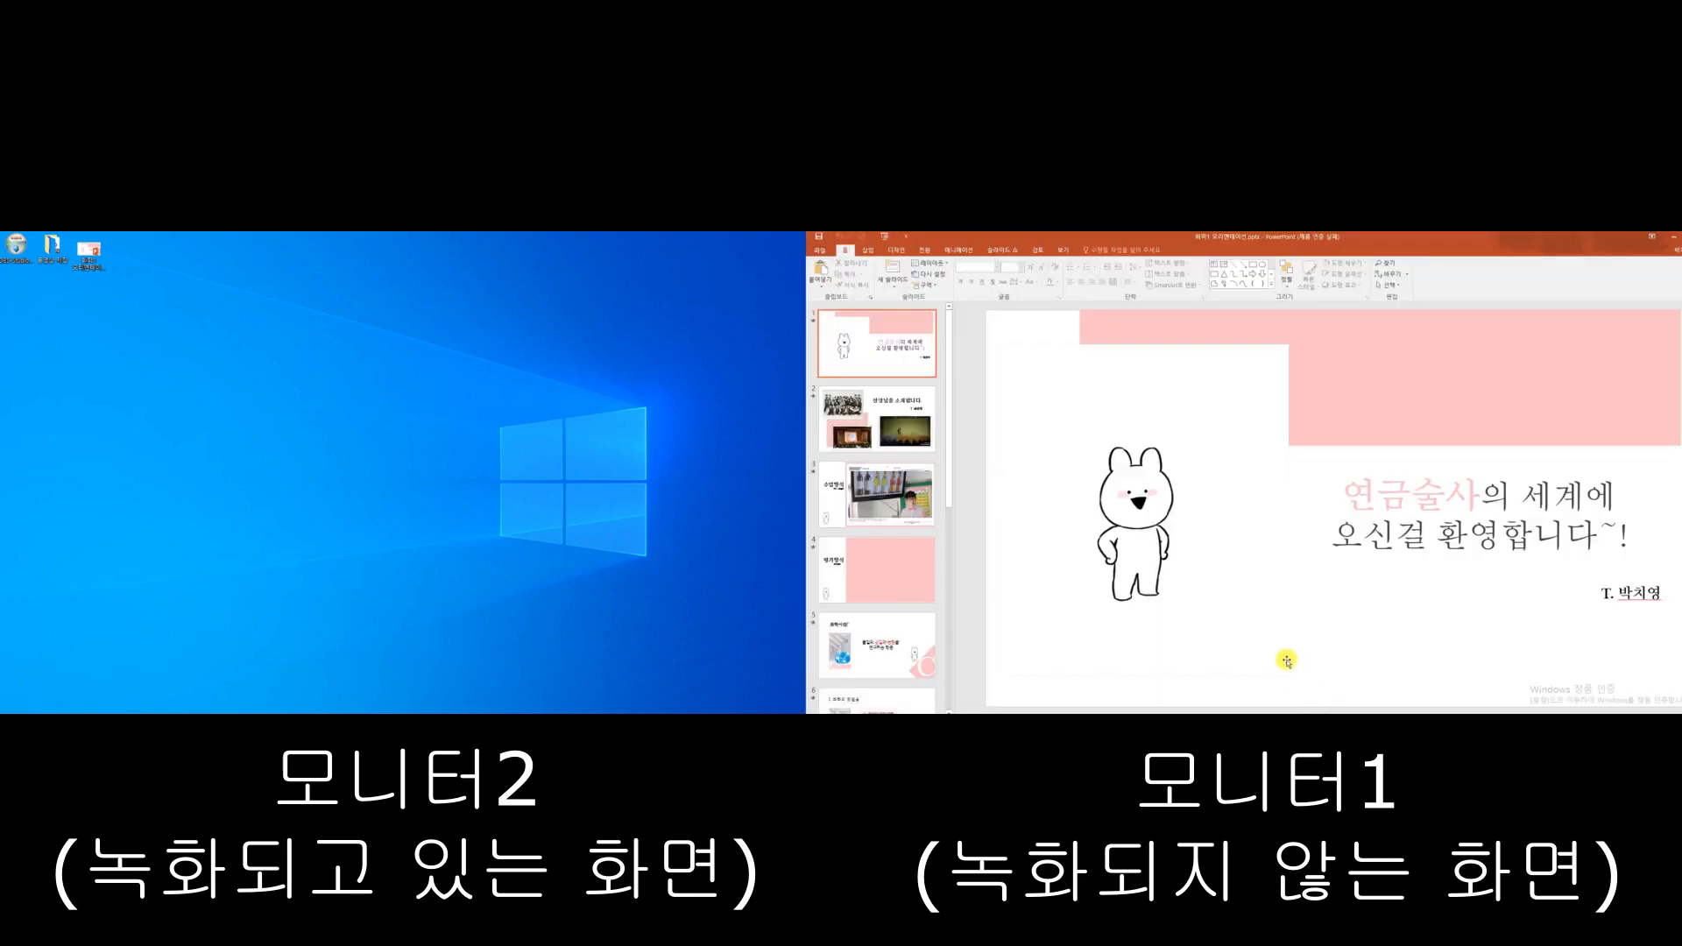
key(F5)
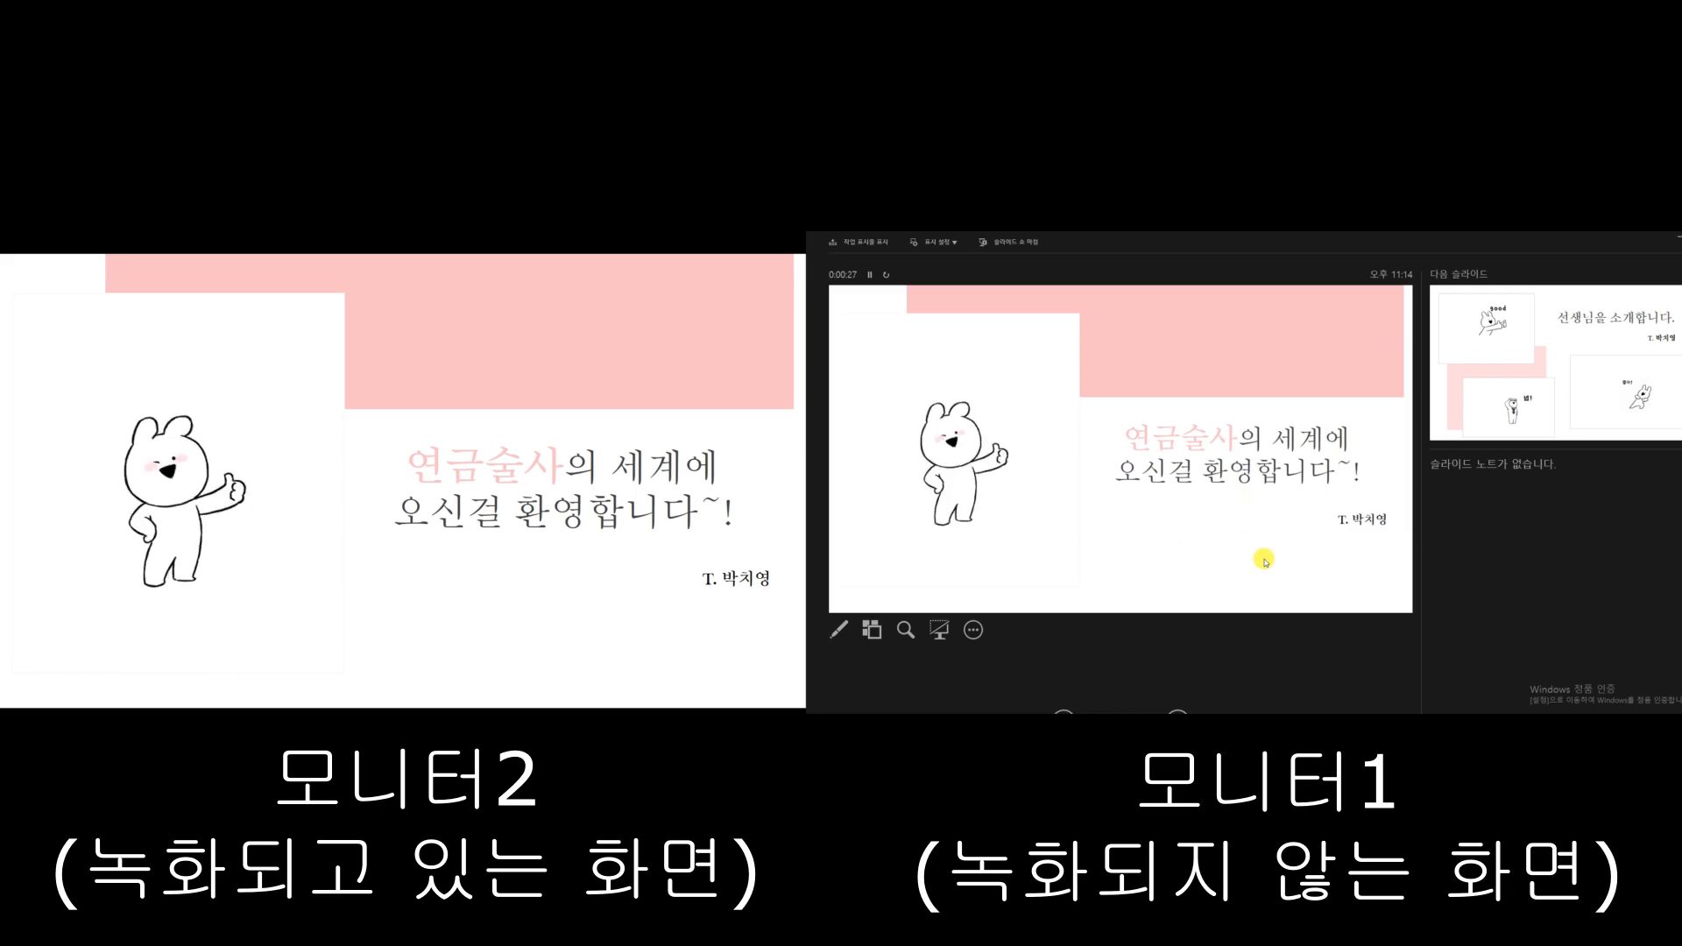
Bring the OBS window in front of the presenter view and position it near the upper middle of the unrecorded monitor
key(alt+Tab)
key(Tab)
key(Tab)
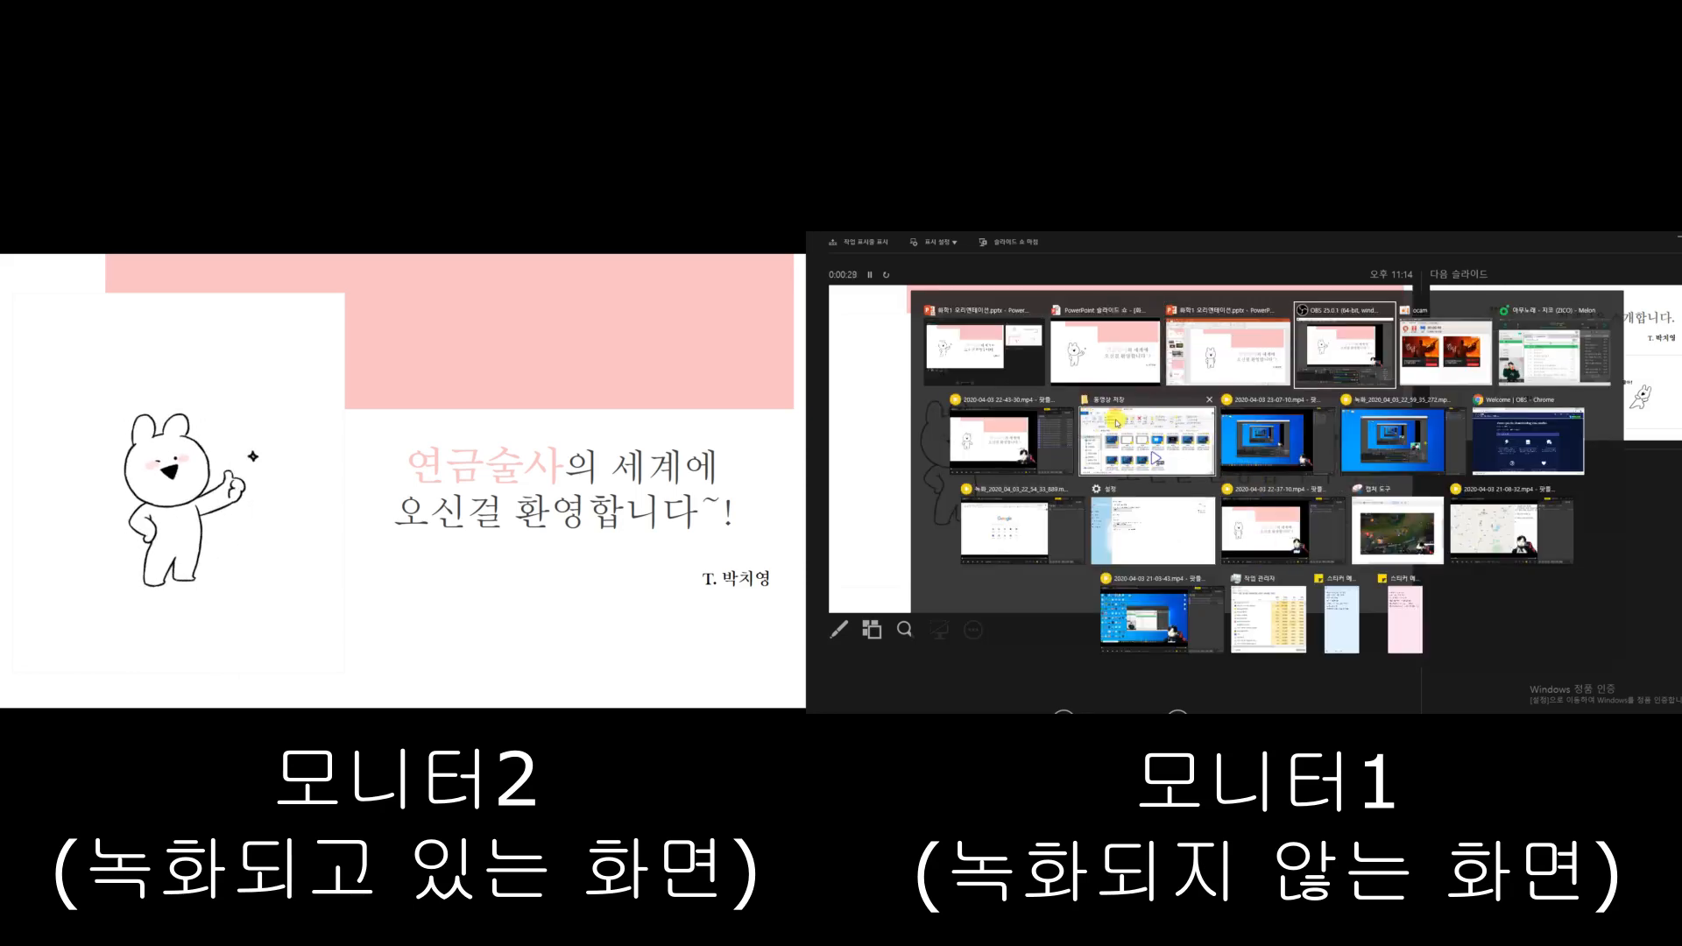
click(1342, 365)
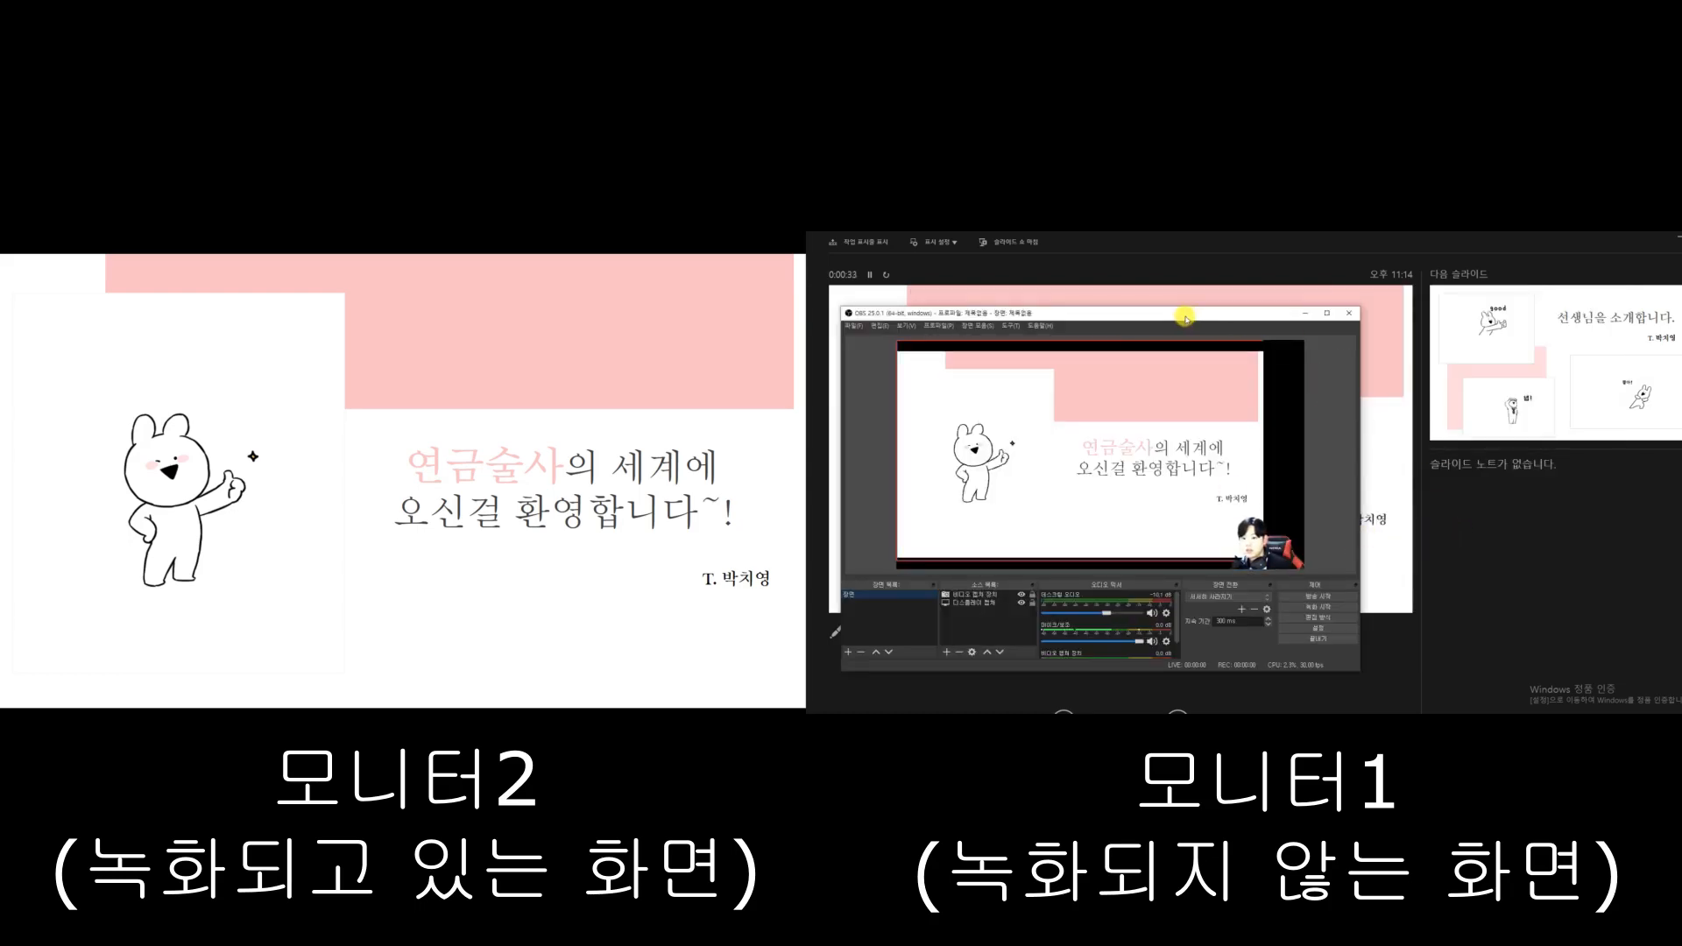
drag(1191, 315, 1220, 302)
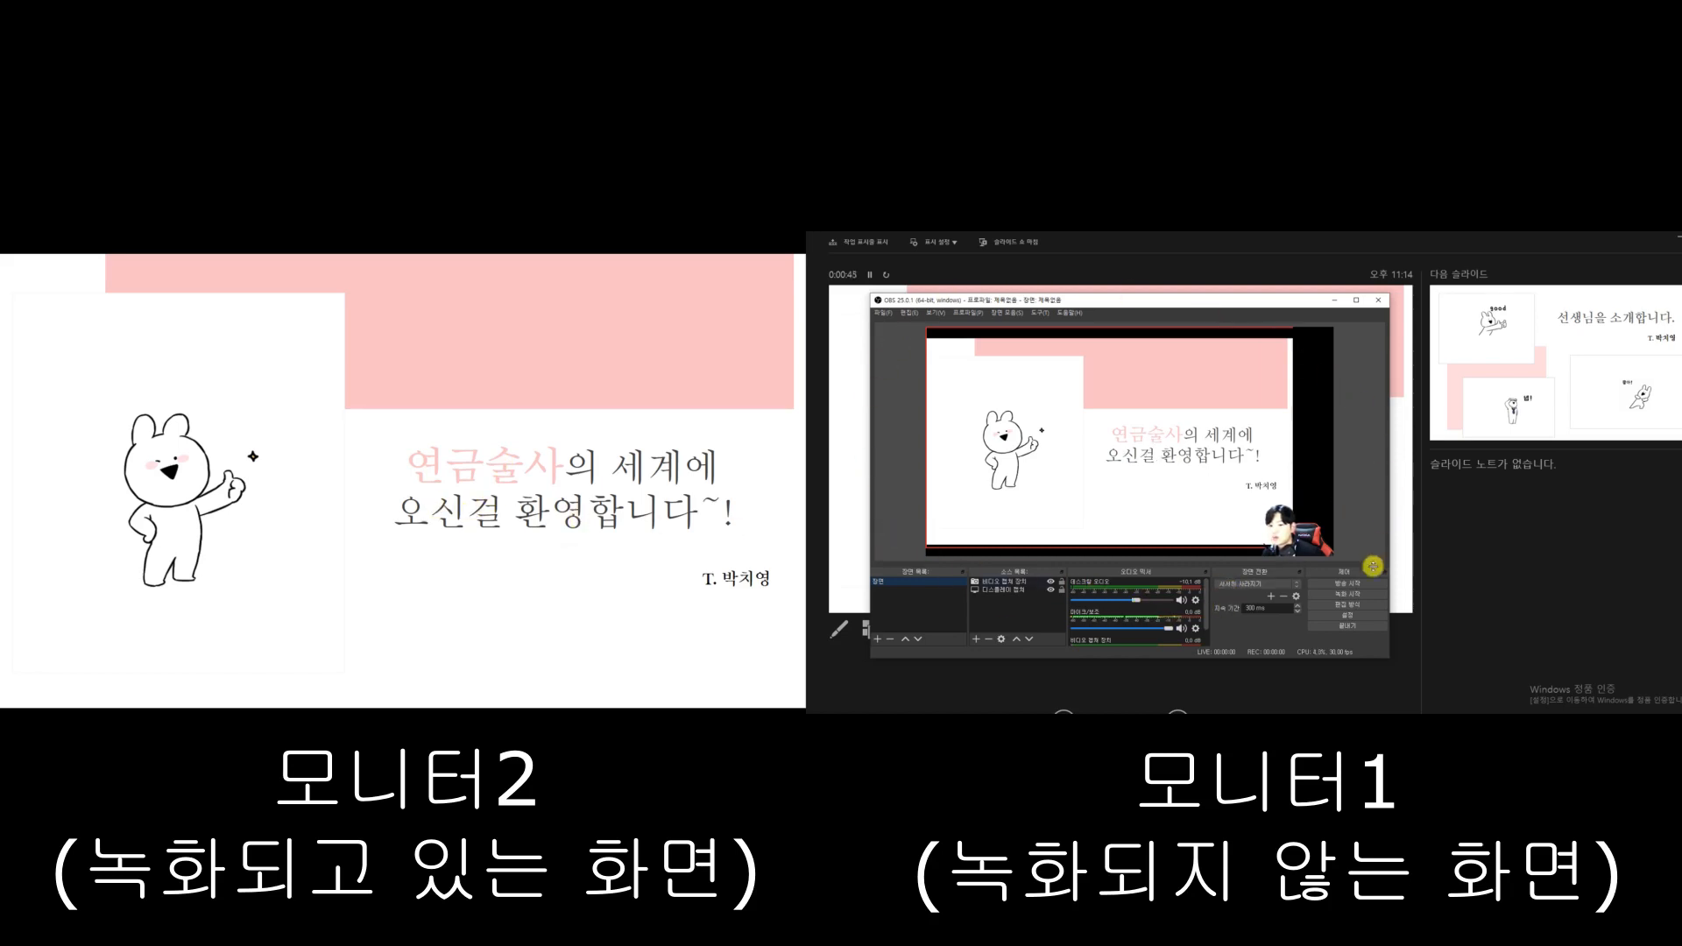
drag(1083, 302, 1080, 282)
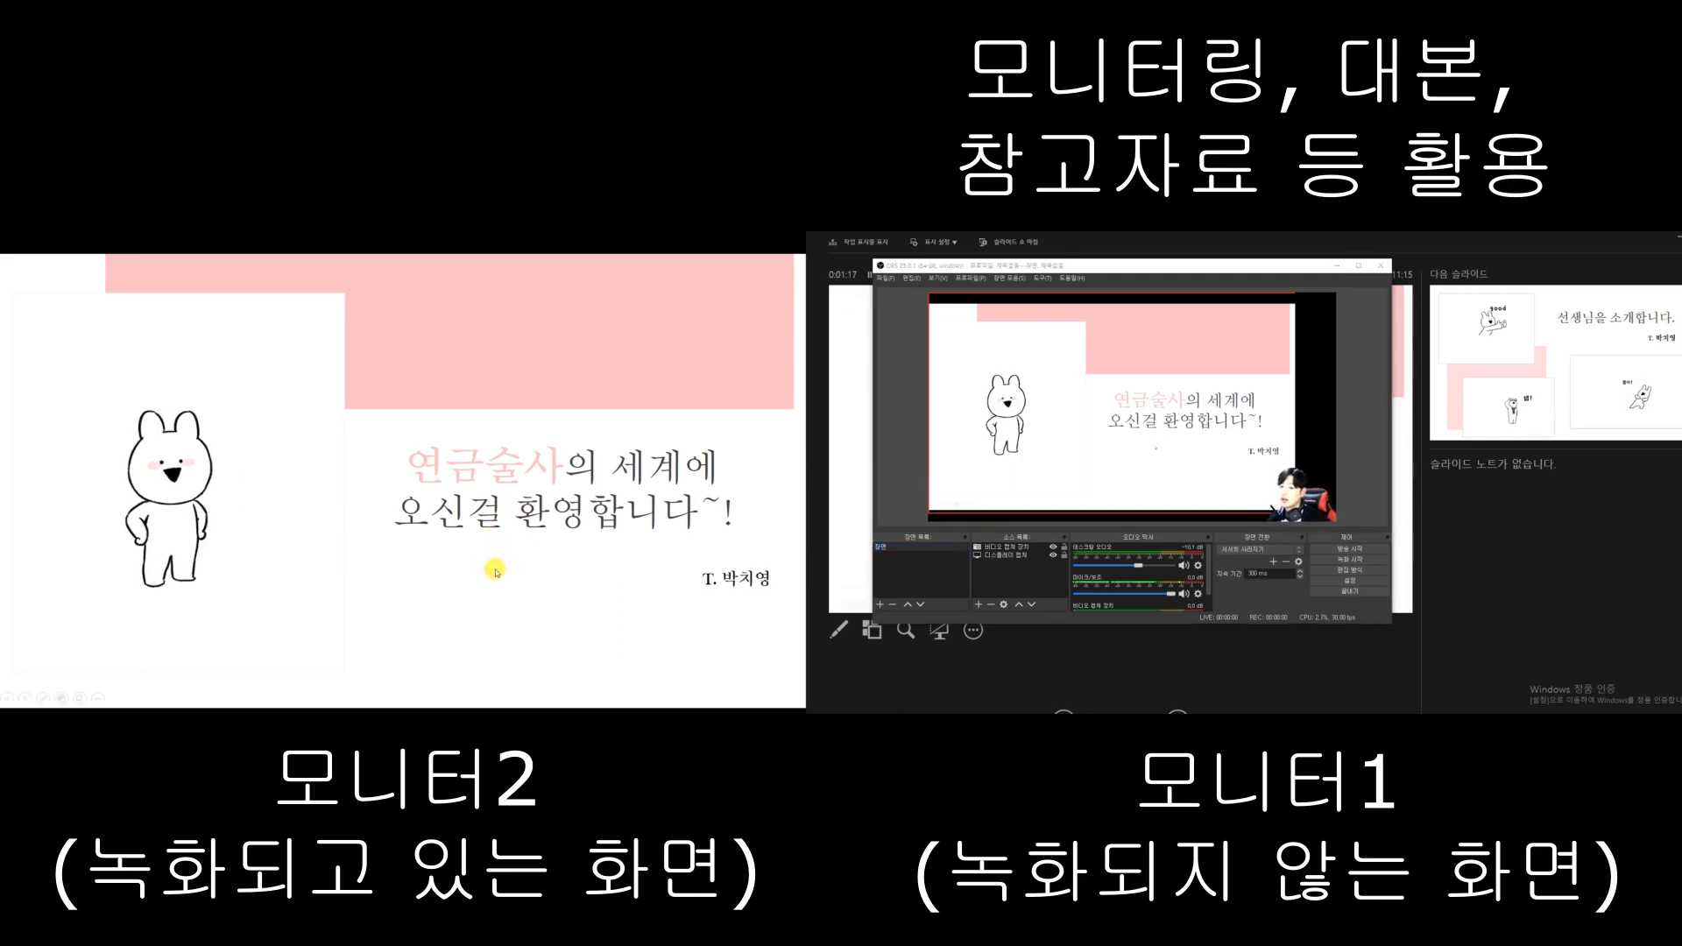
Advance the slide show through the teacher introduction slide and its animations to the 수업방식 slide
click(493, 571)
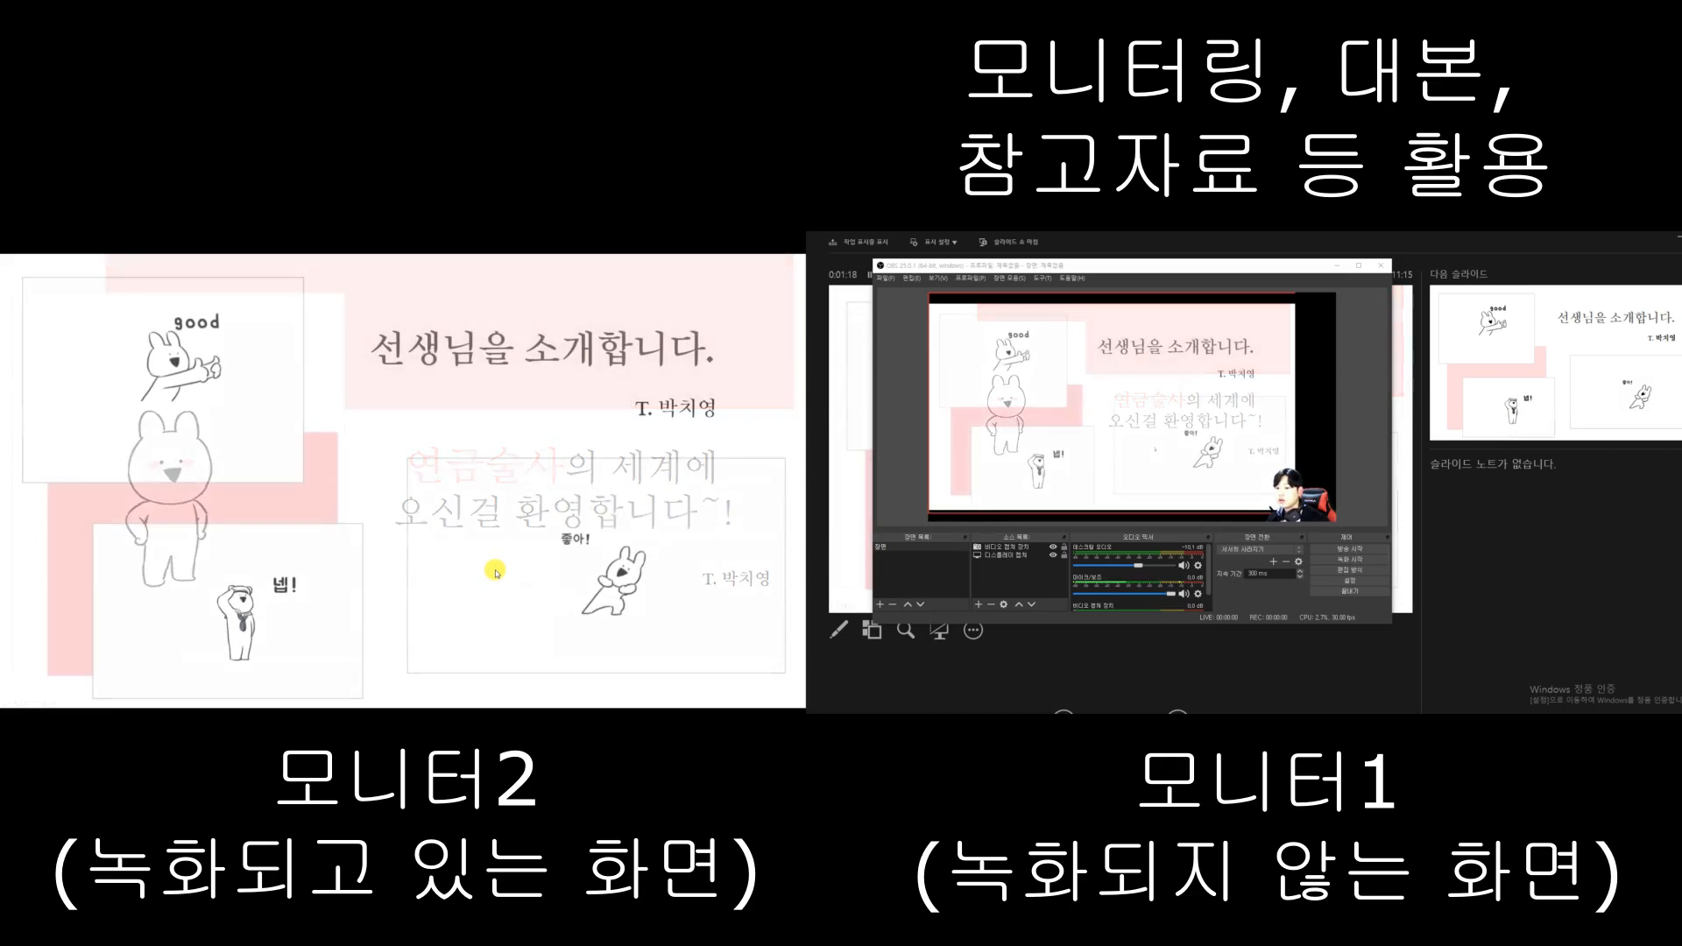
click(434, 419)
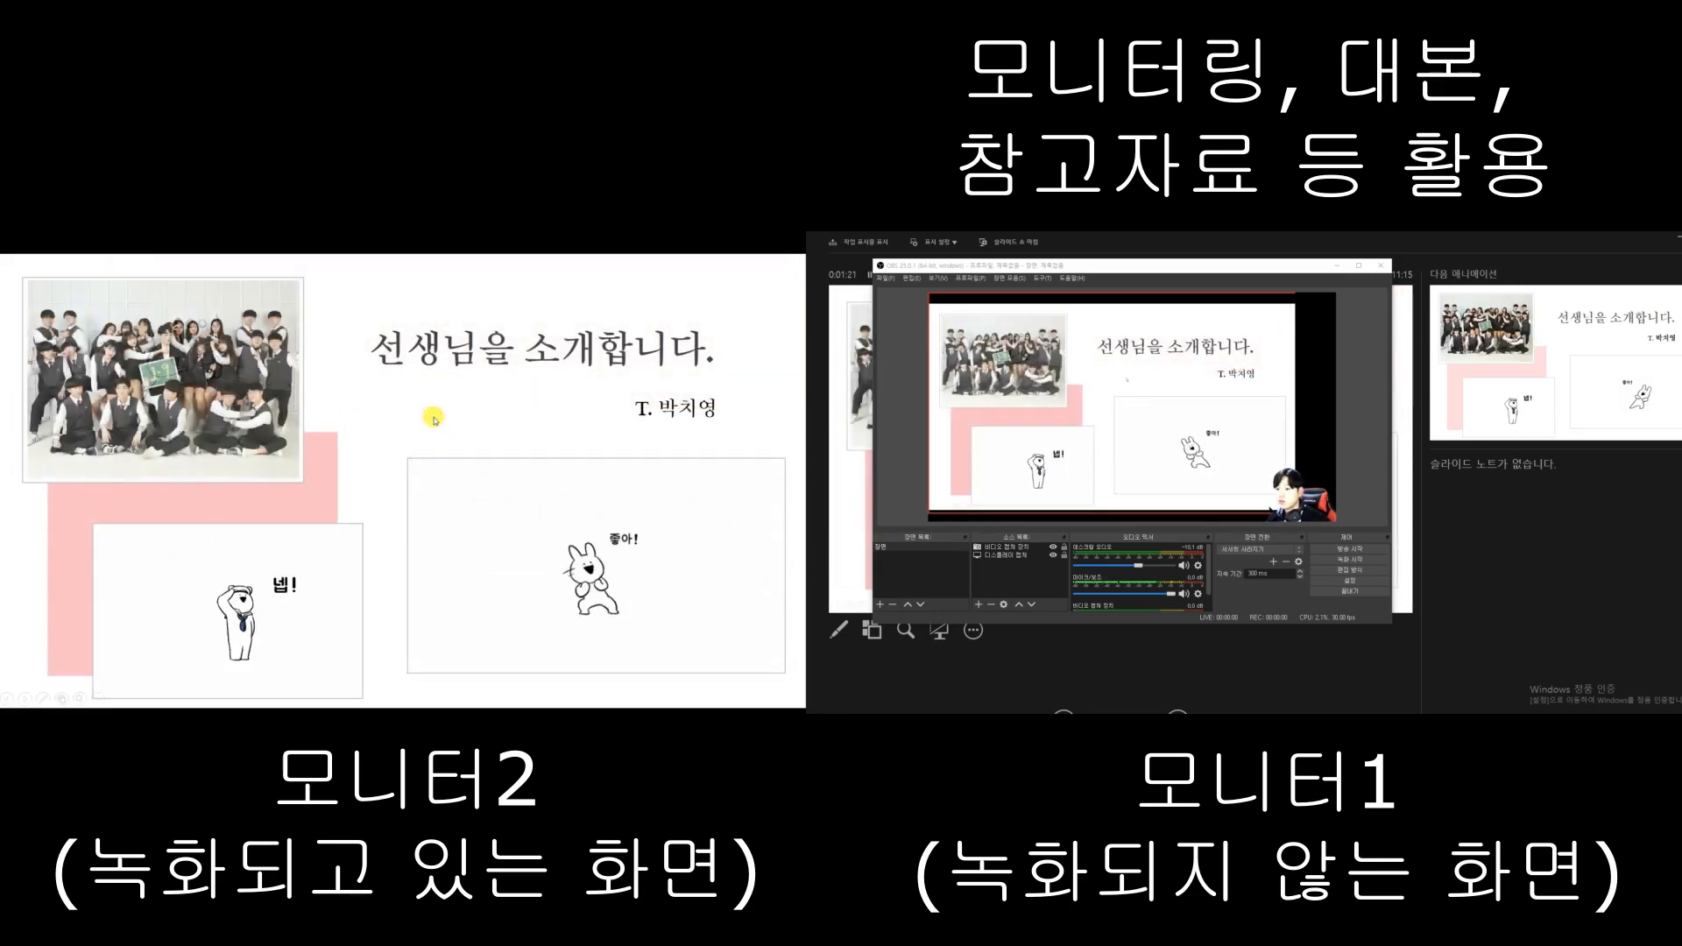
click(433, 418)
click(434, 419)
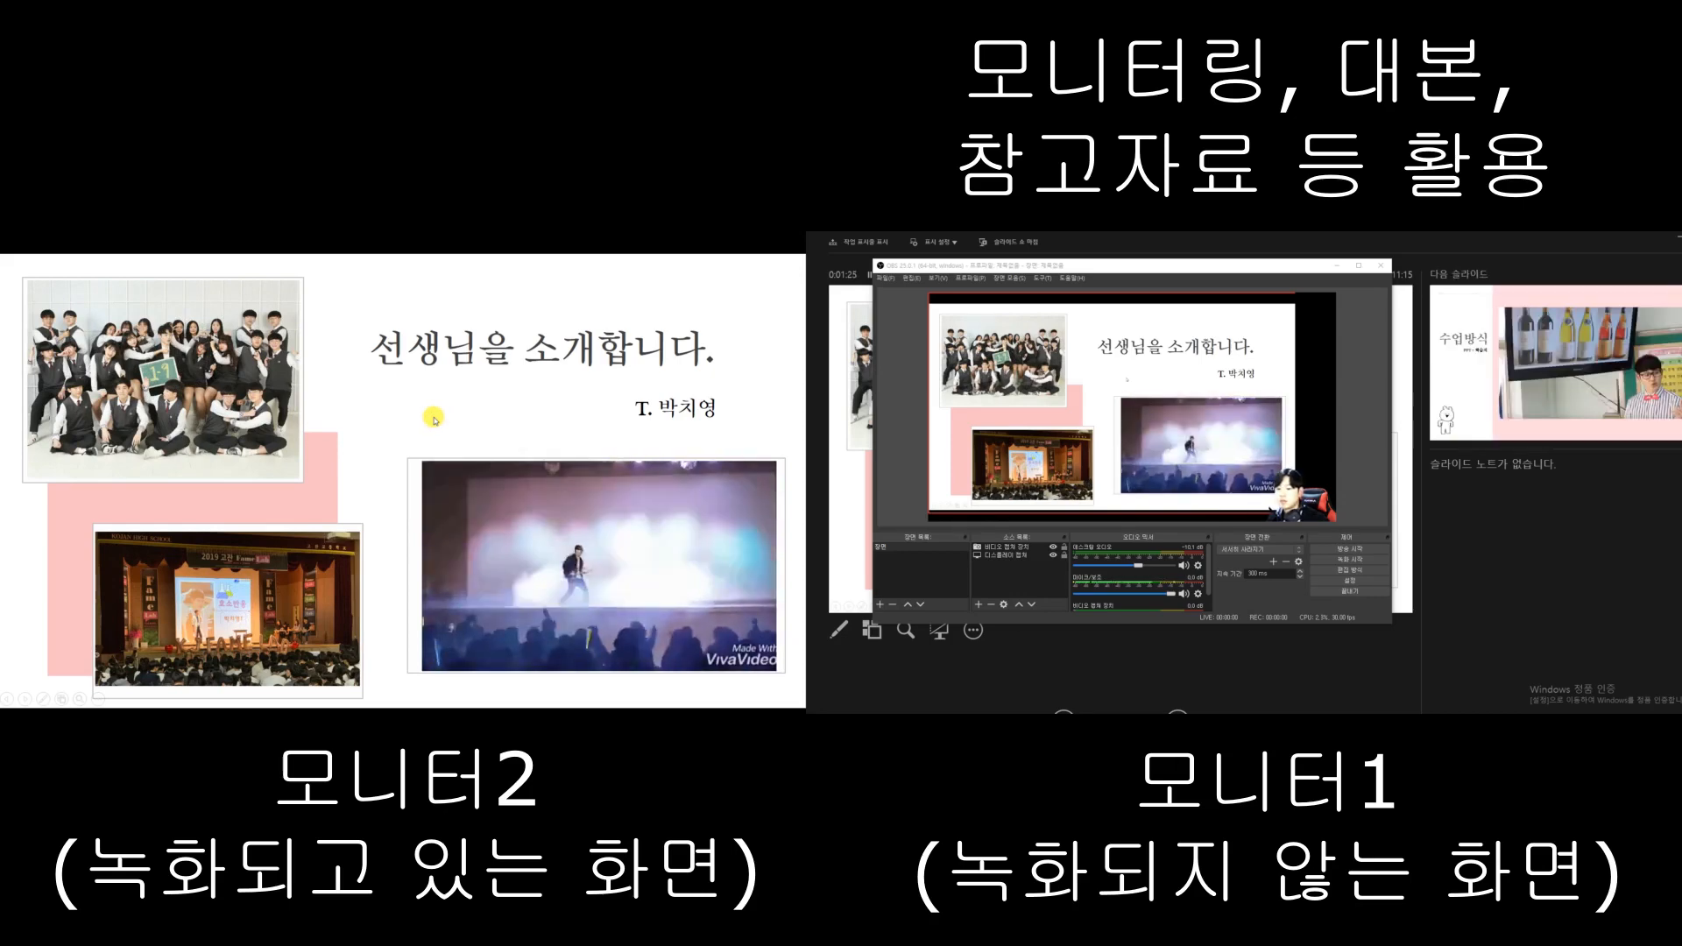
key(Right)
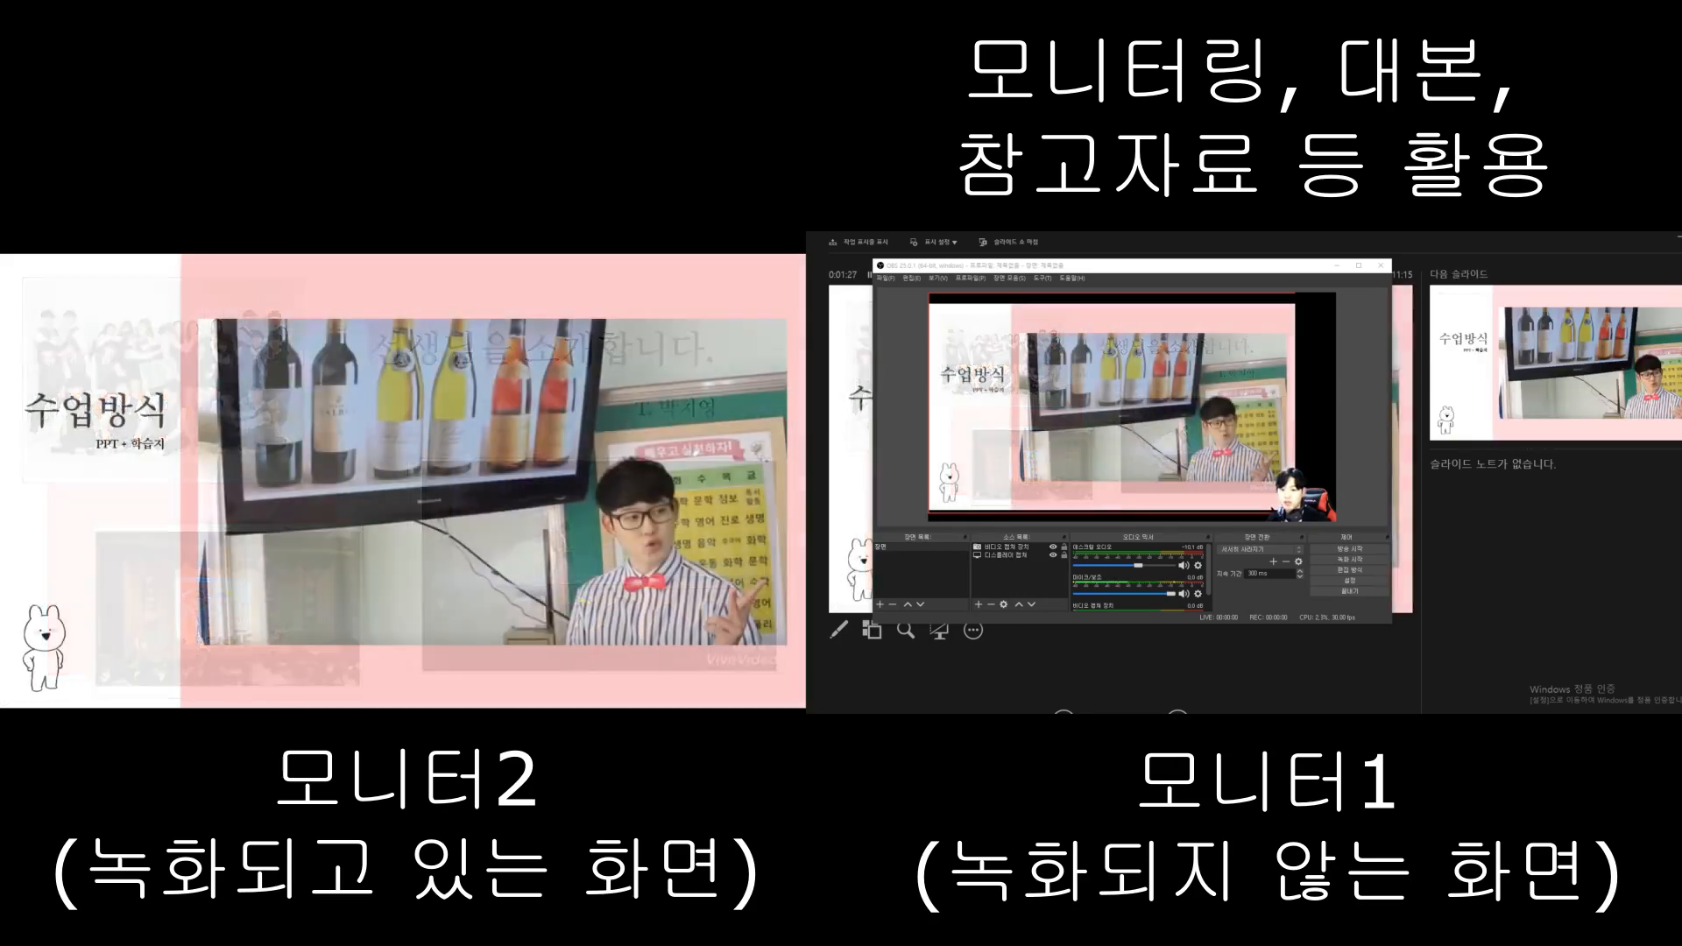